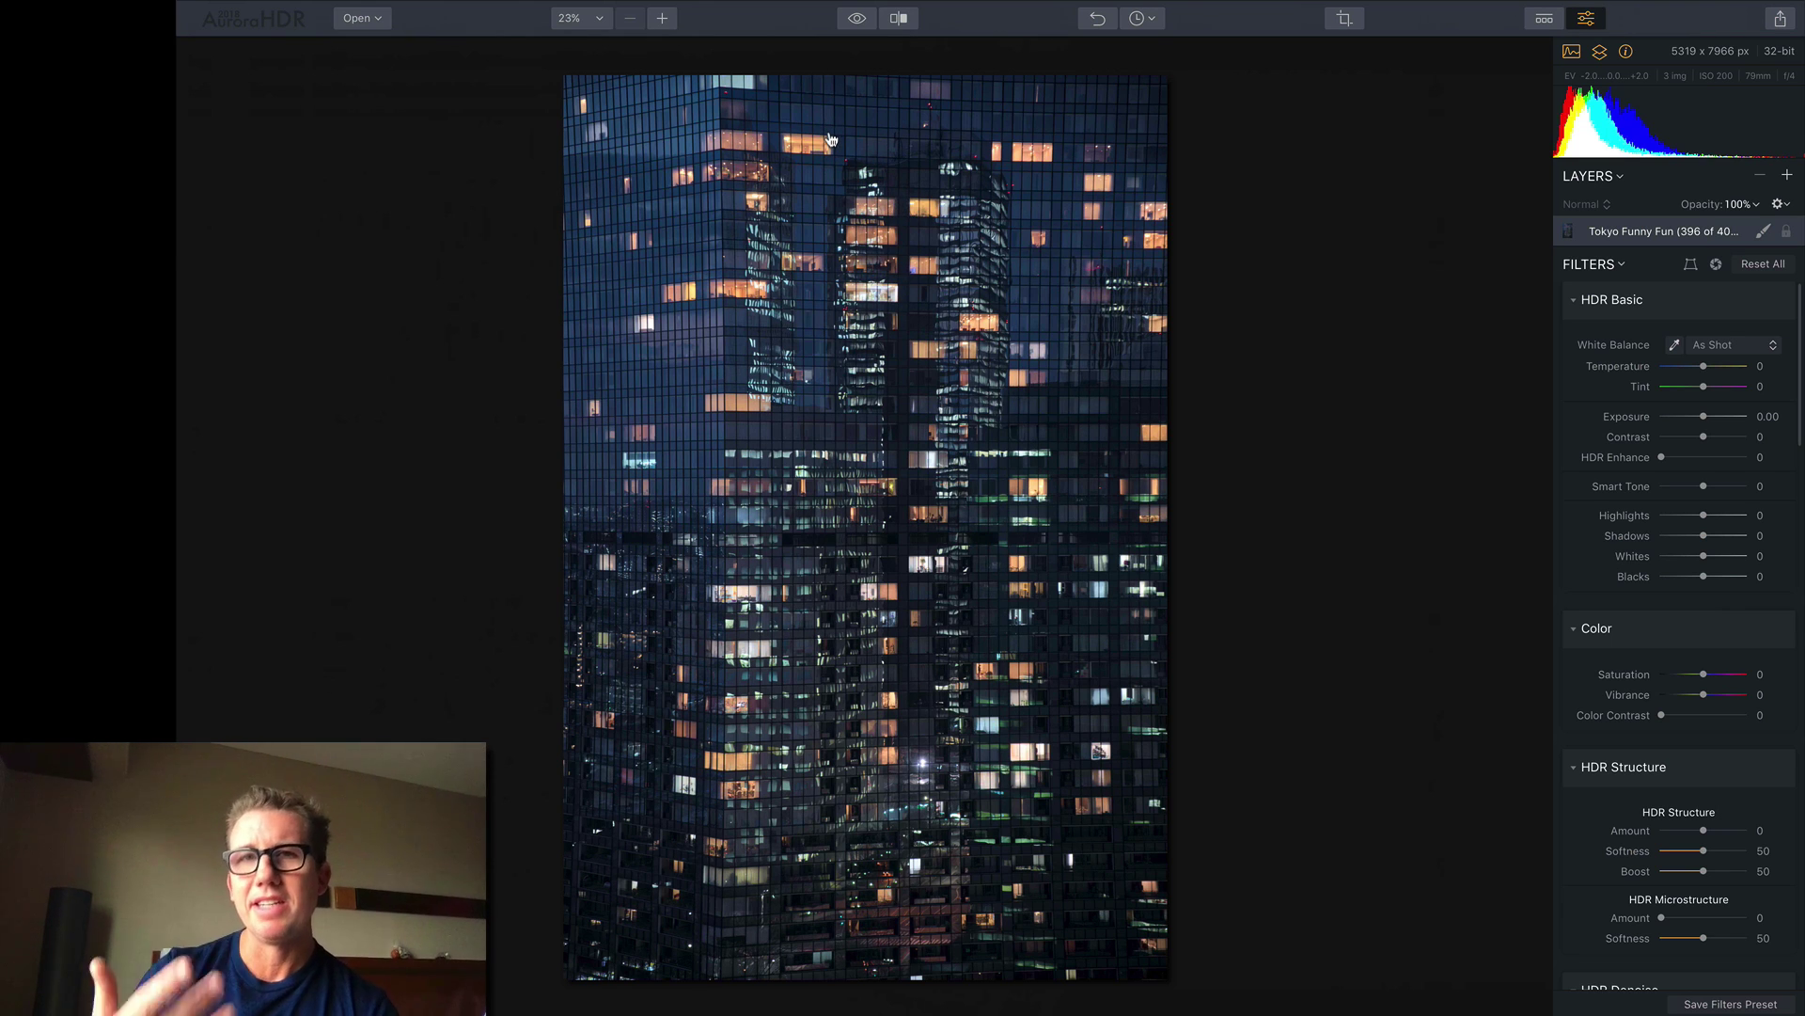
# - Flip between the original and edited tower photo to compare them
pyautogui.click(857, 23)
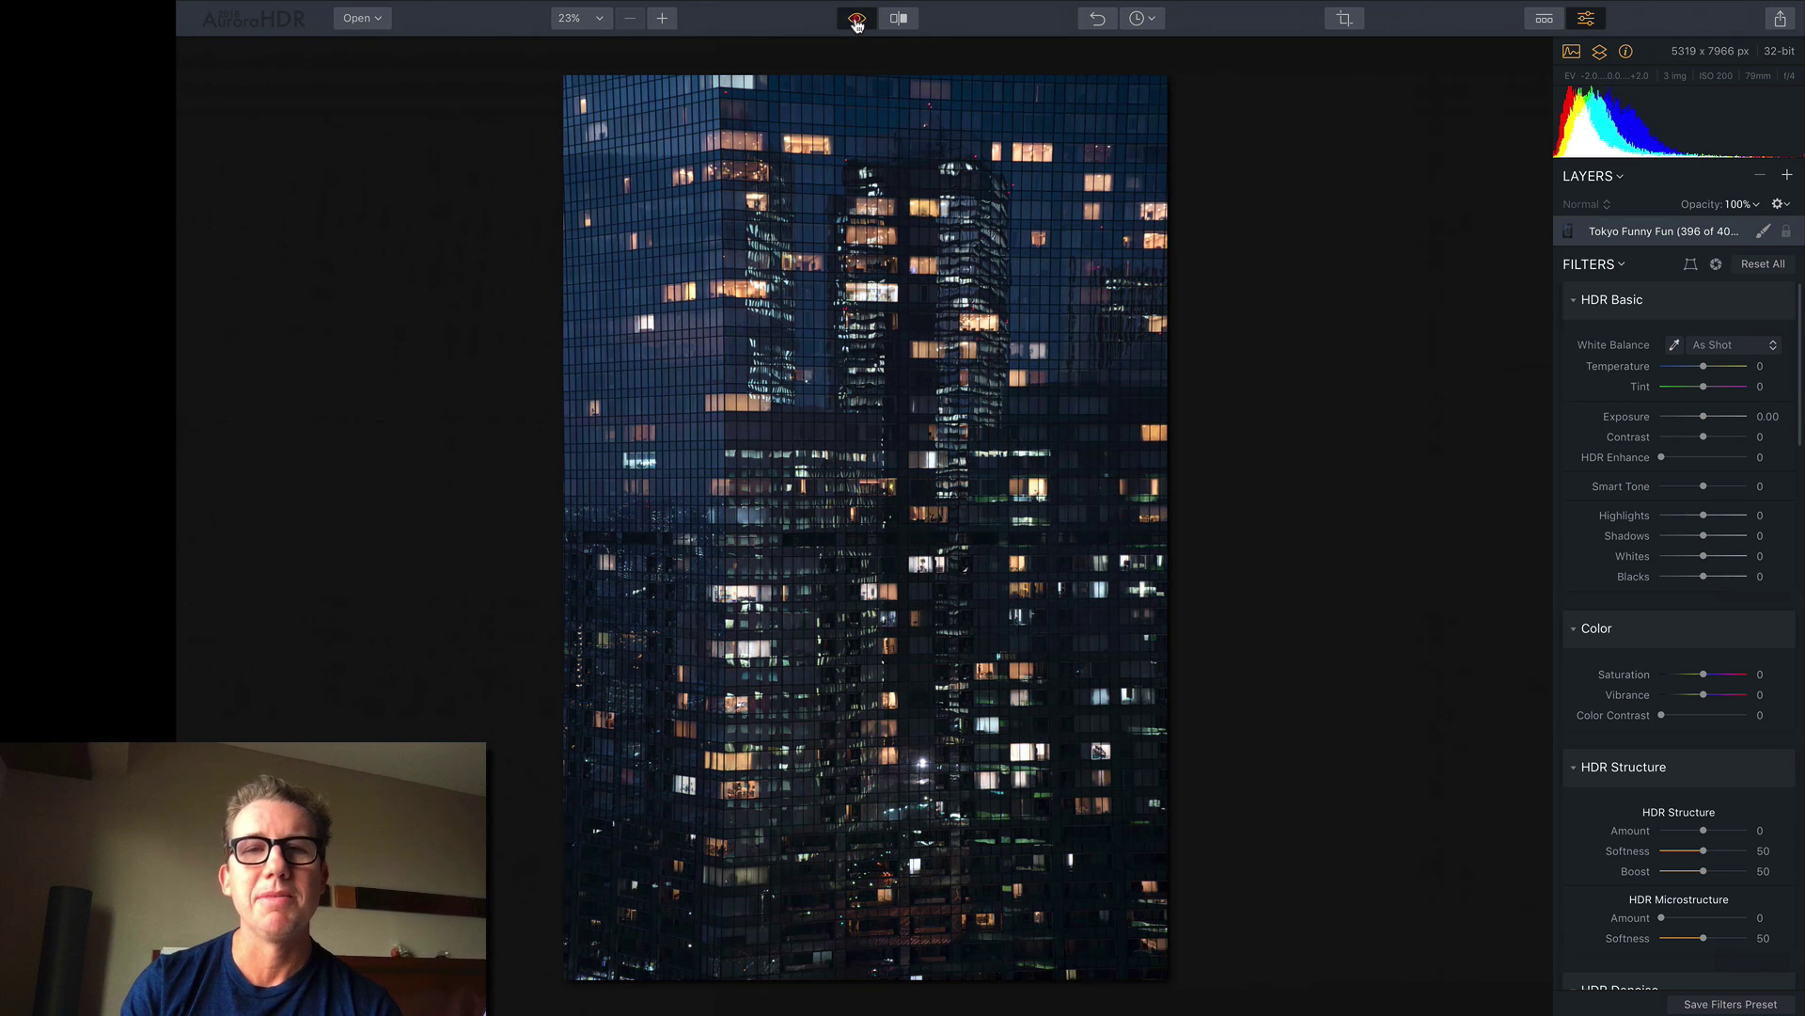
pyautogui.click(857, 23)
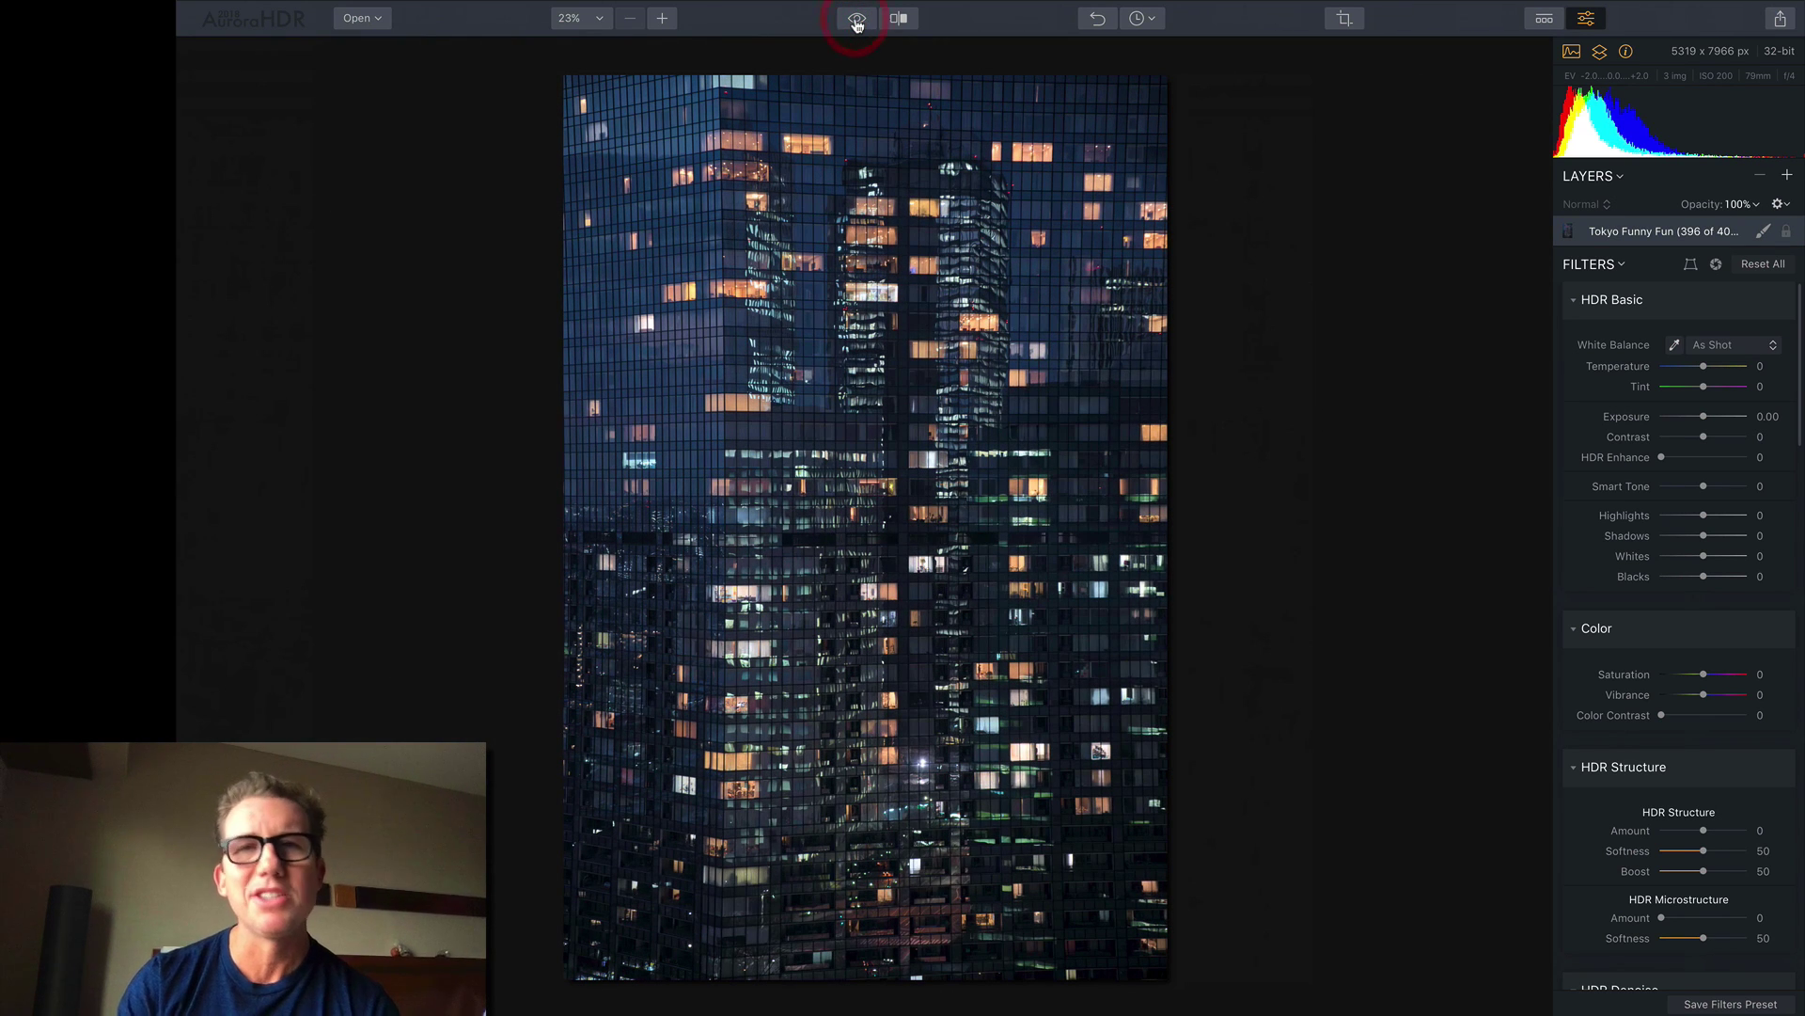
pyautogui.click(856, 22)
pyautogui.click(856, 23)
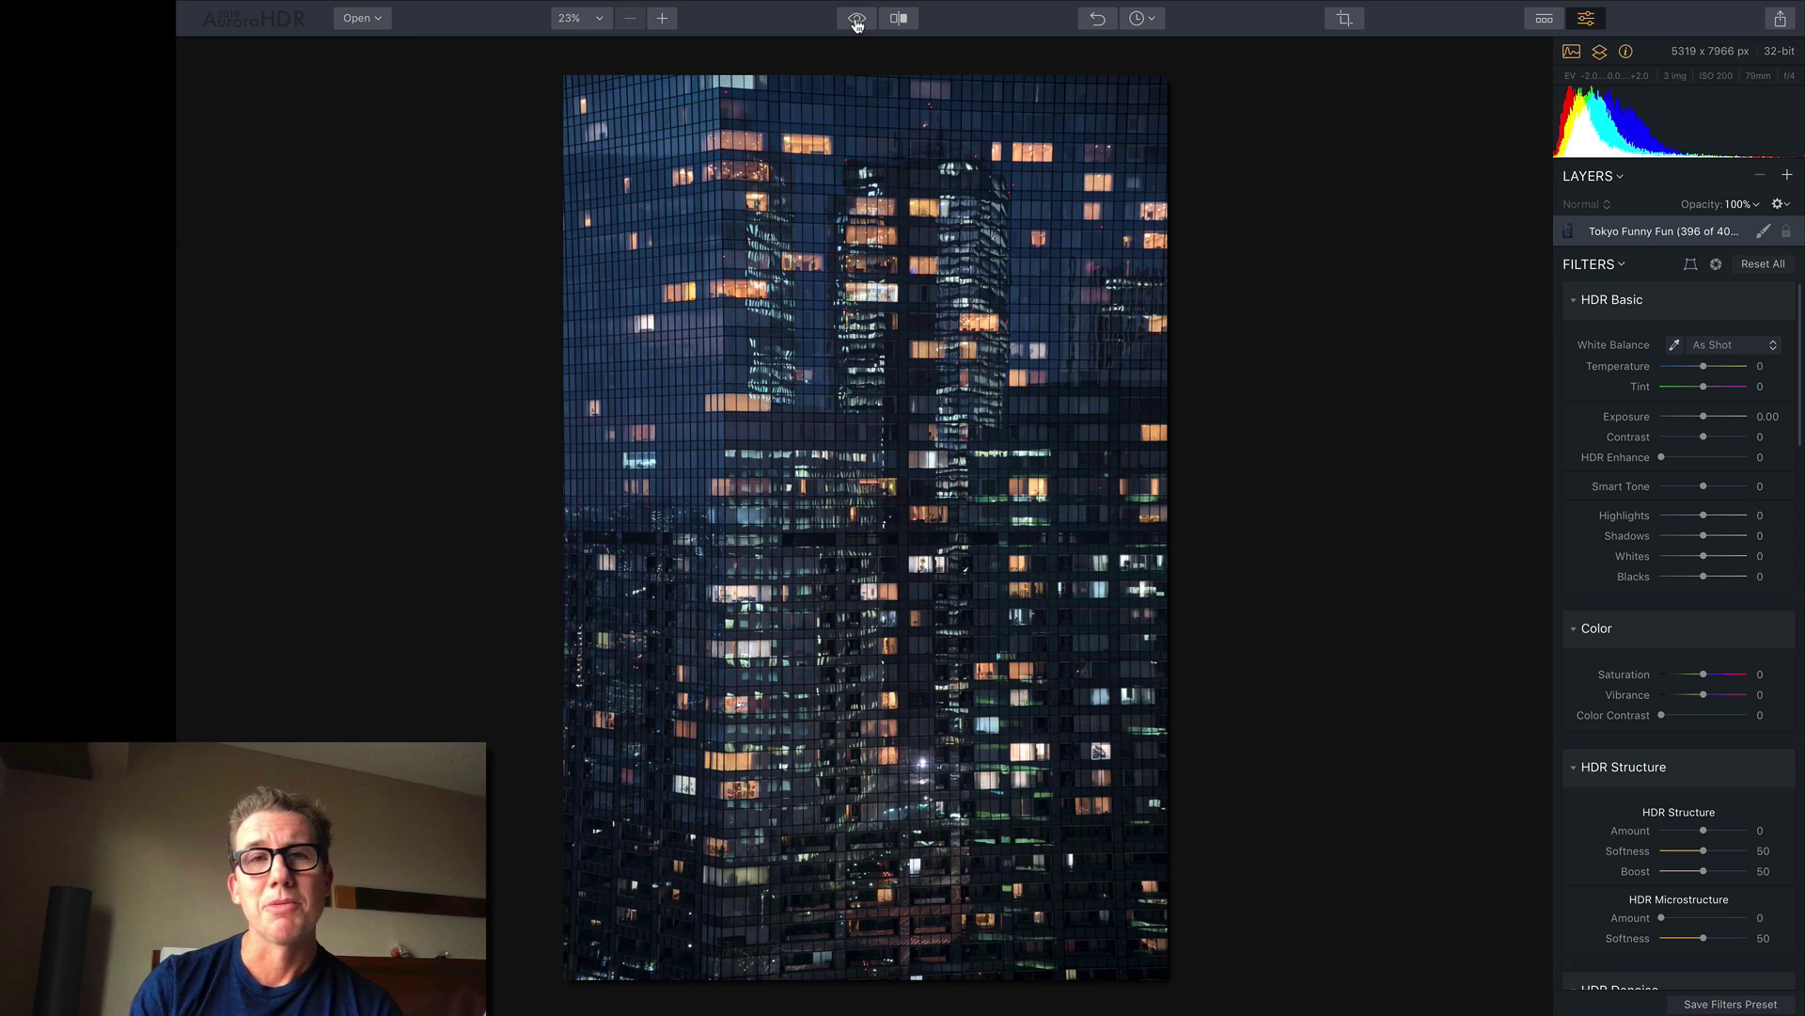
pyautogui.click(857, 23)
pyautogui.click(856, 22)
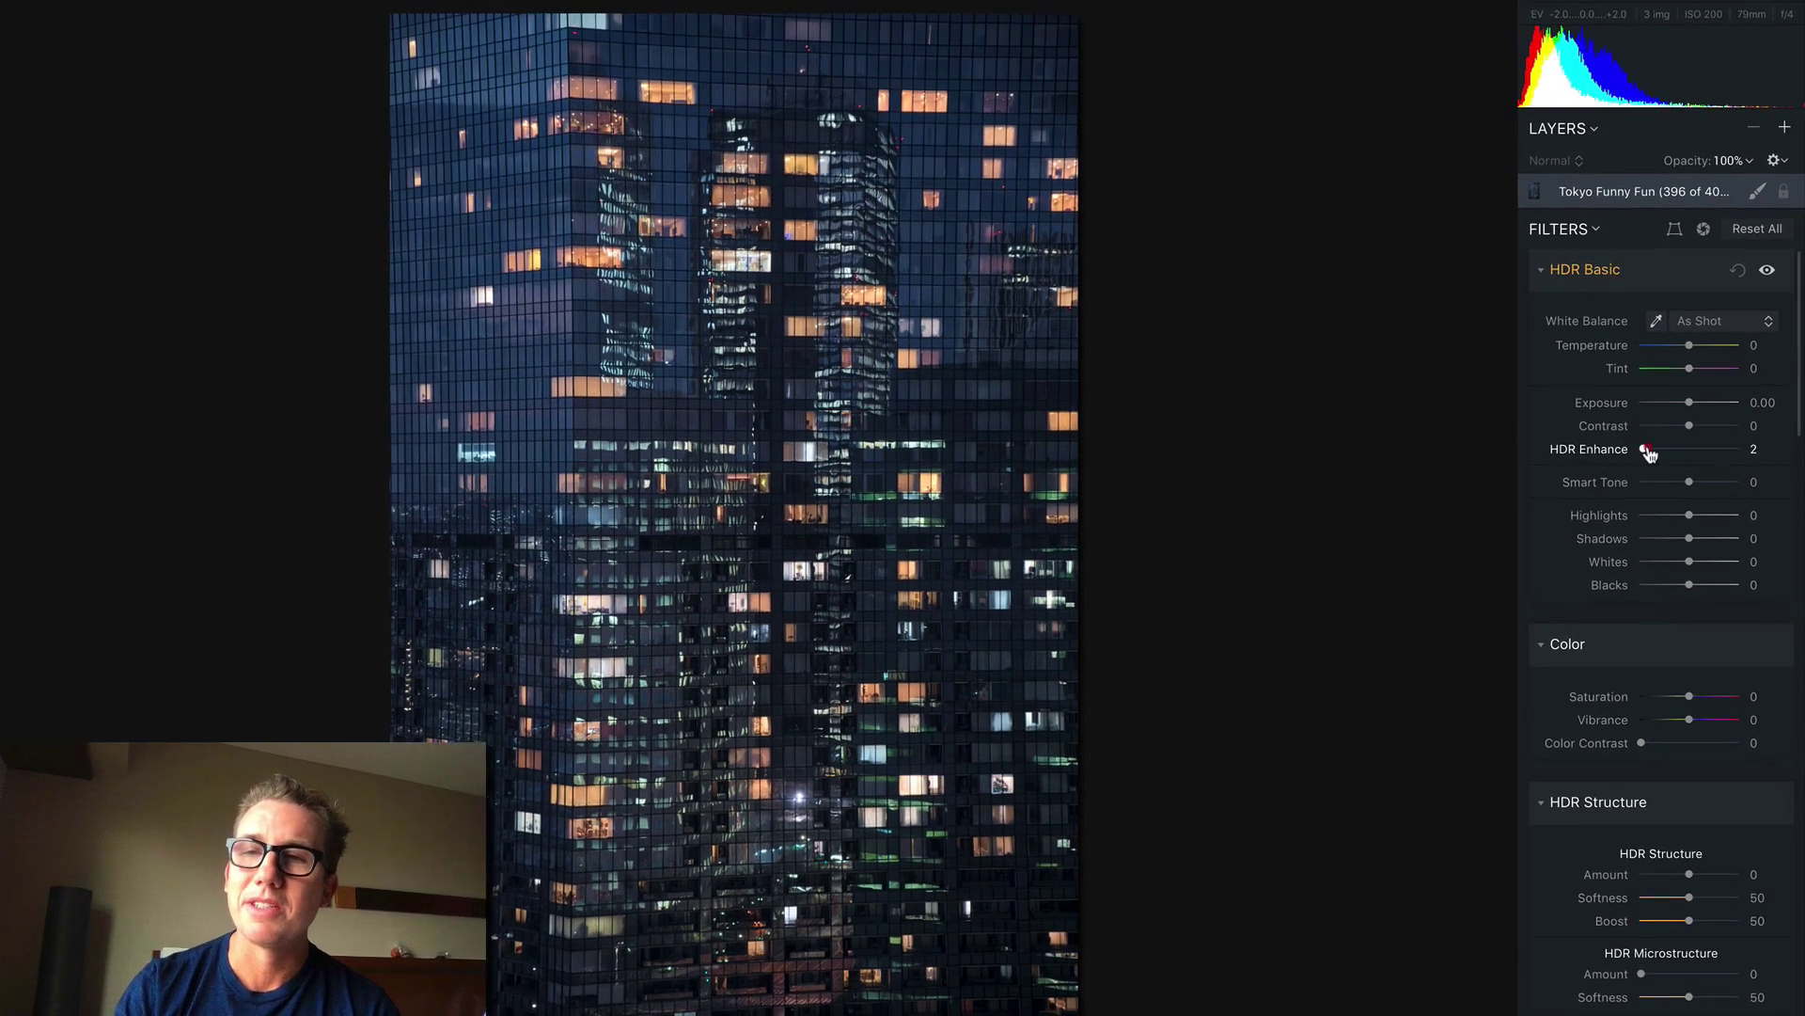
# - Set HDR Enhance to 53 and Smart Tone to 78, then compare against the original
pyautogui.moveTo(1662, 458); pyautogui.dragTo(1727, 482)
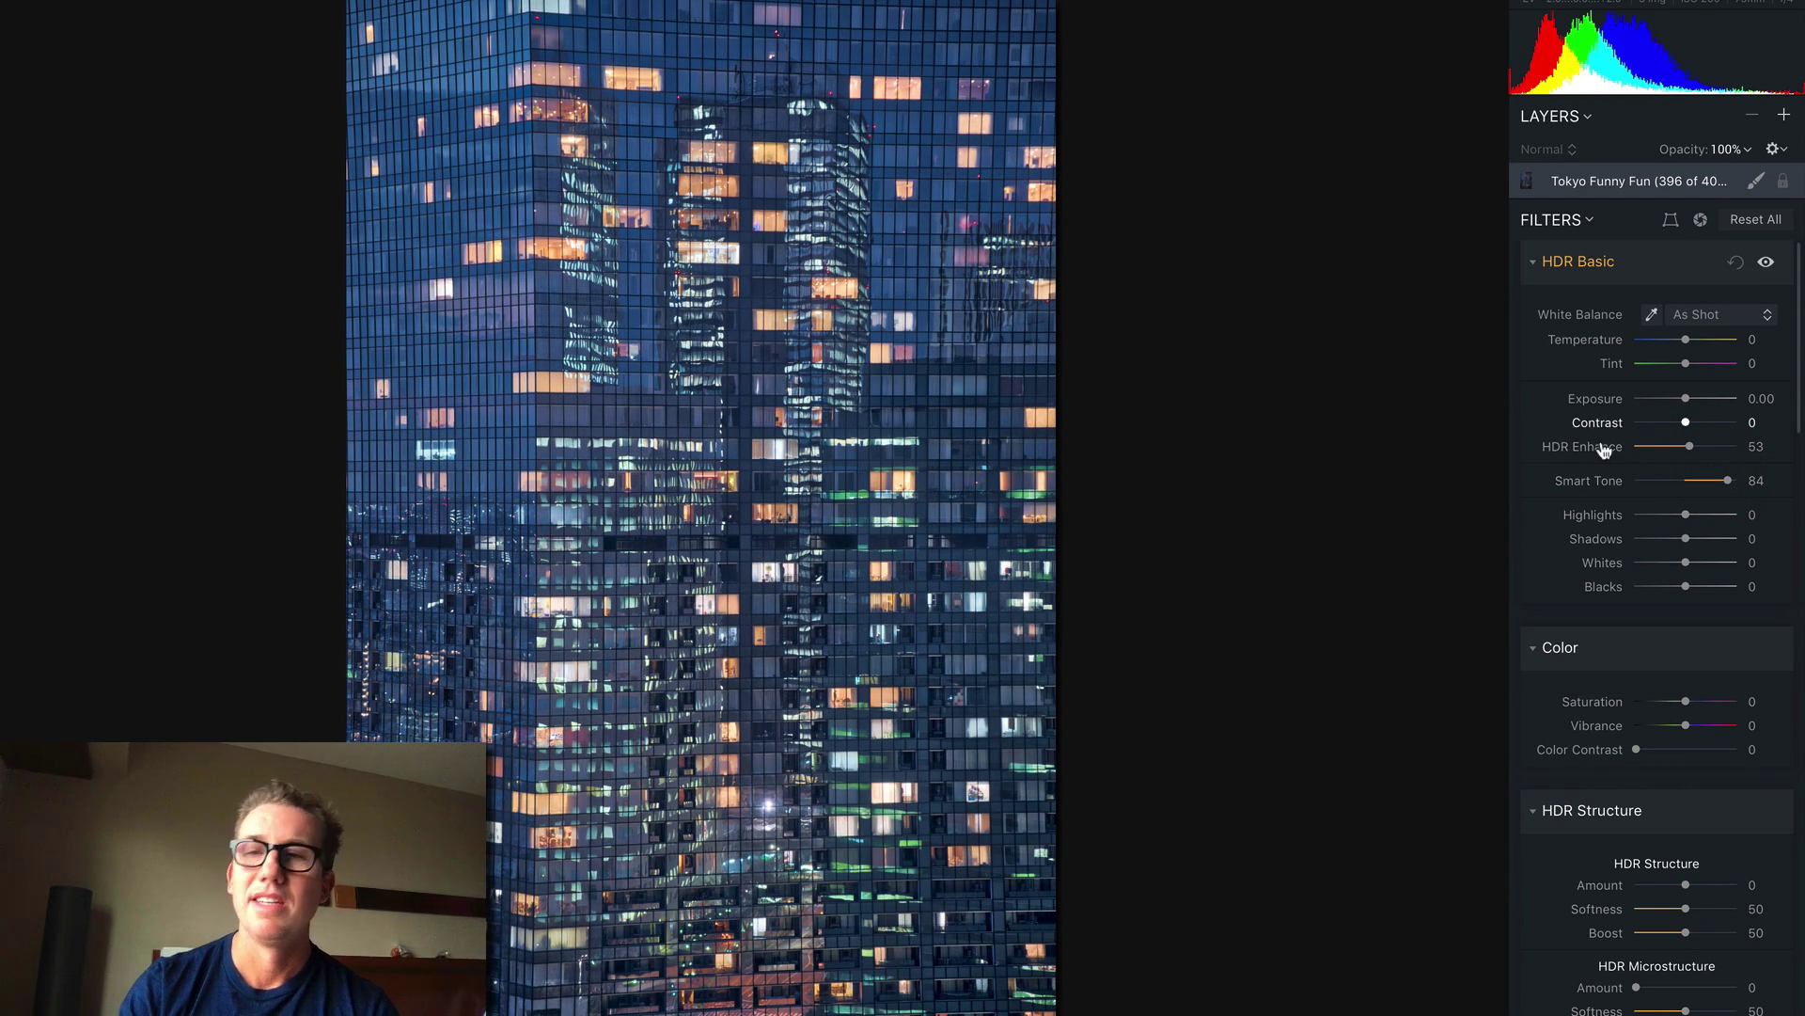
pyautogui.moveTo(1727, 481); pyautogui.dragTo(1724, 481)
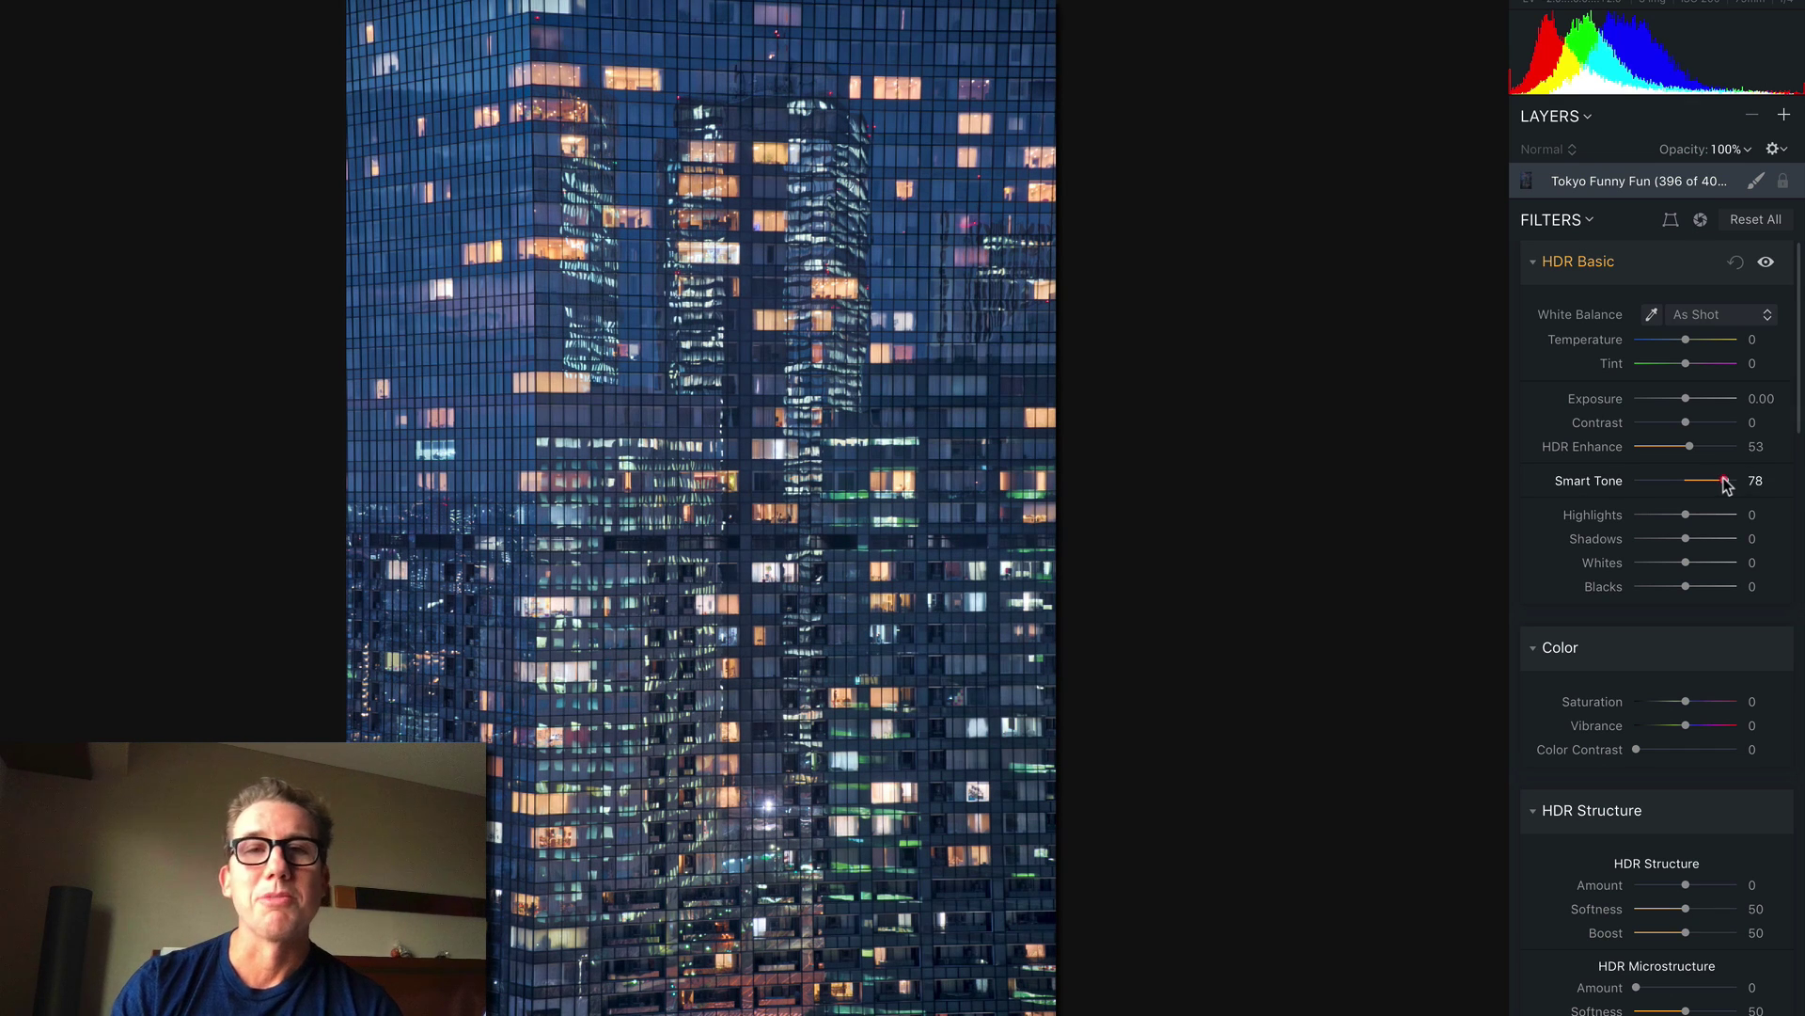
pyautogui.press('\\')
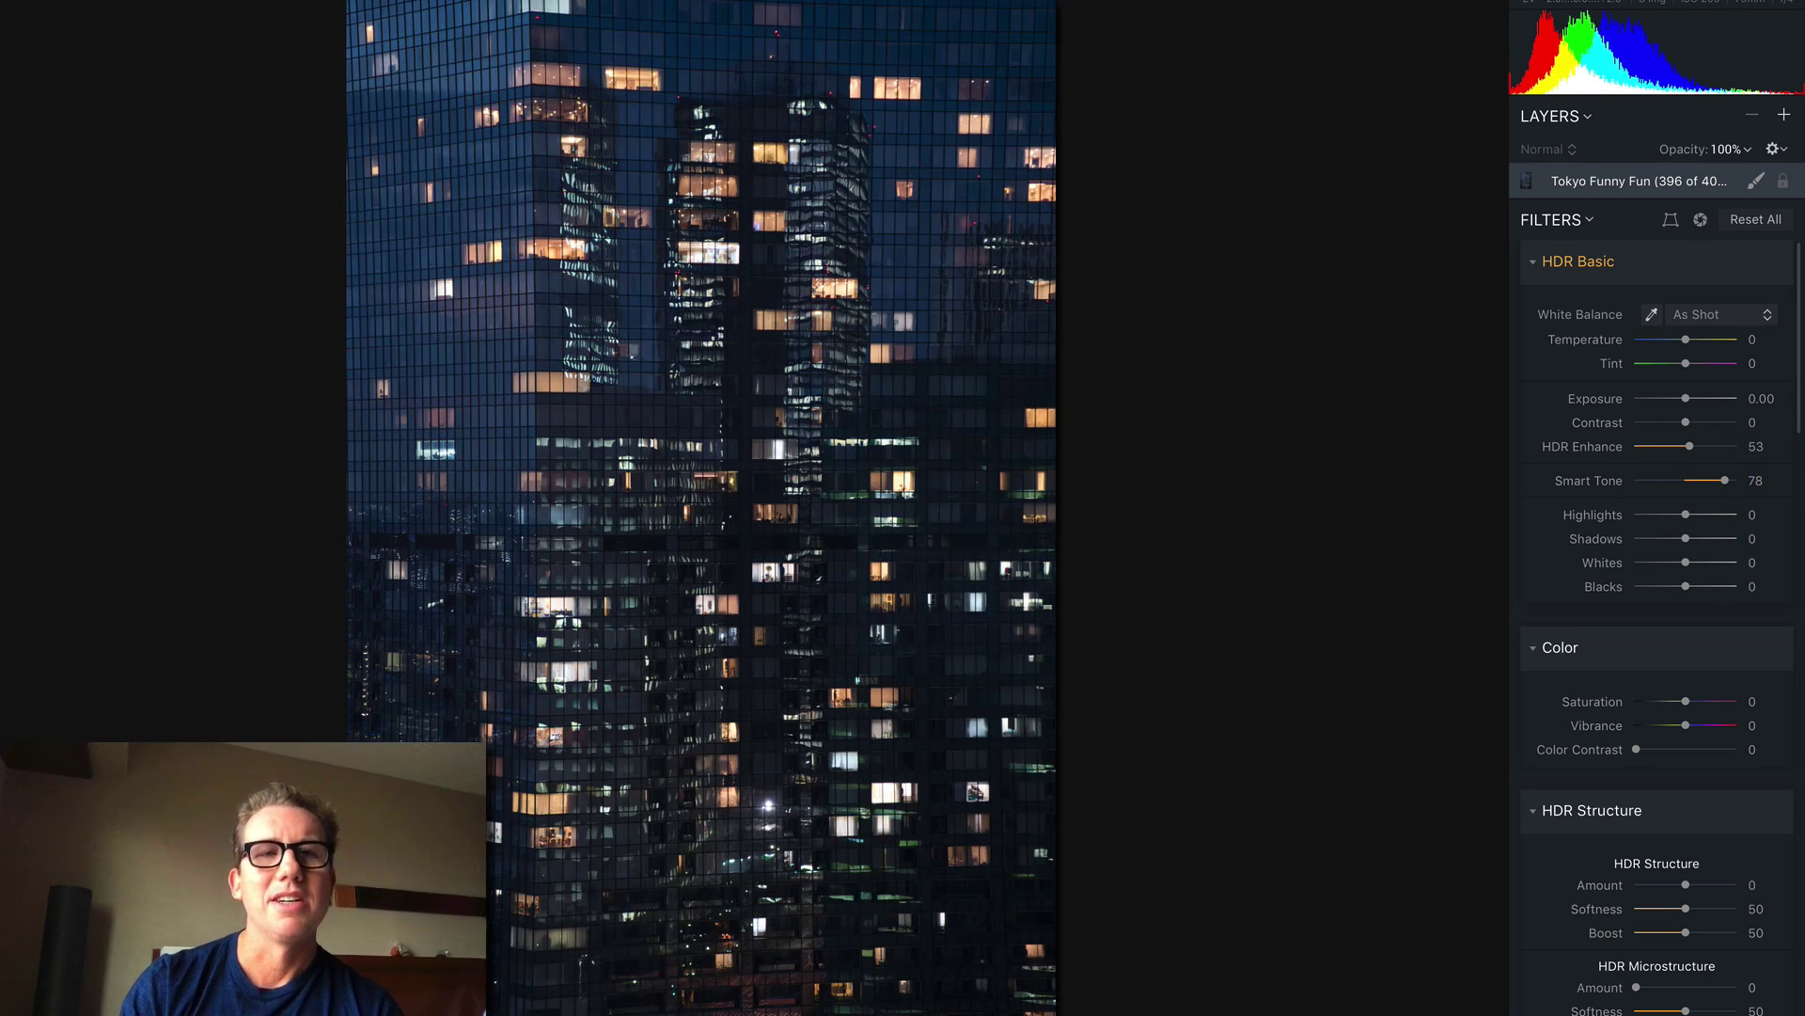
pyautogui.press('\\')
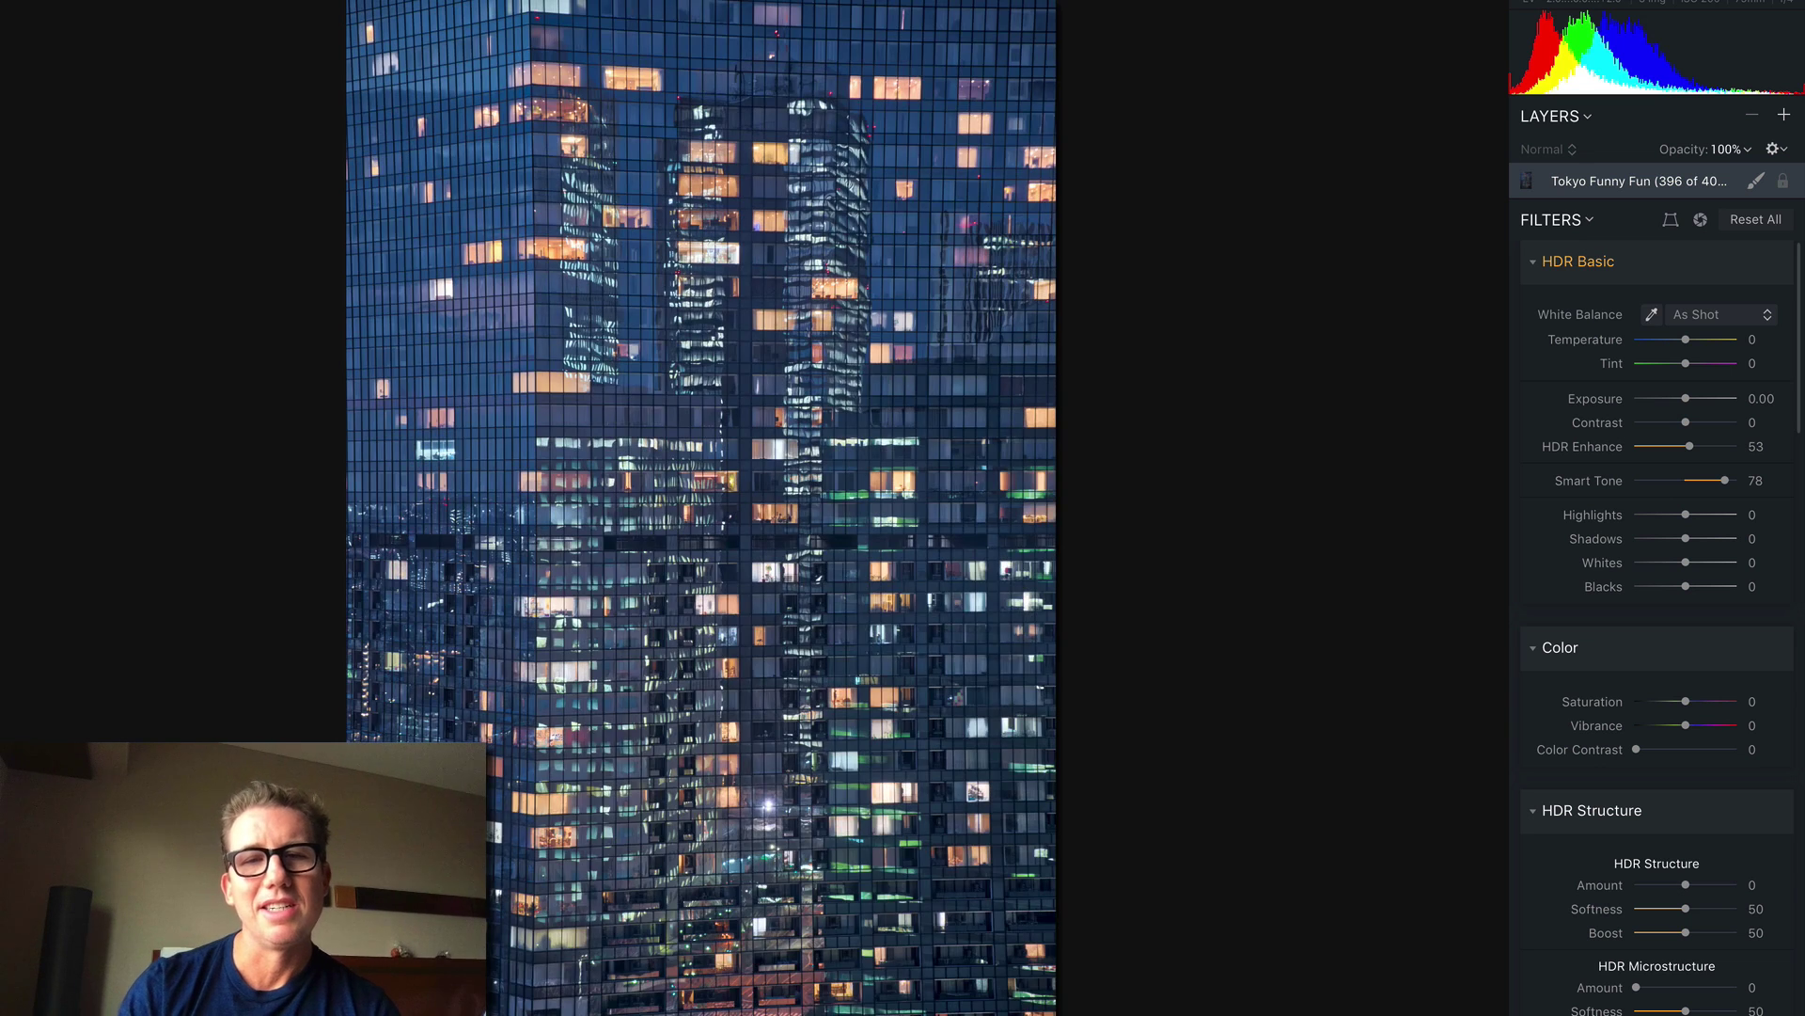
pyautogui.press('\\')
pyautogui.press('\\')
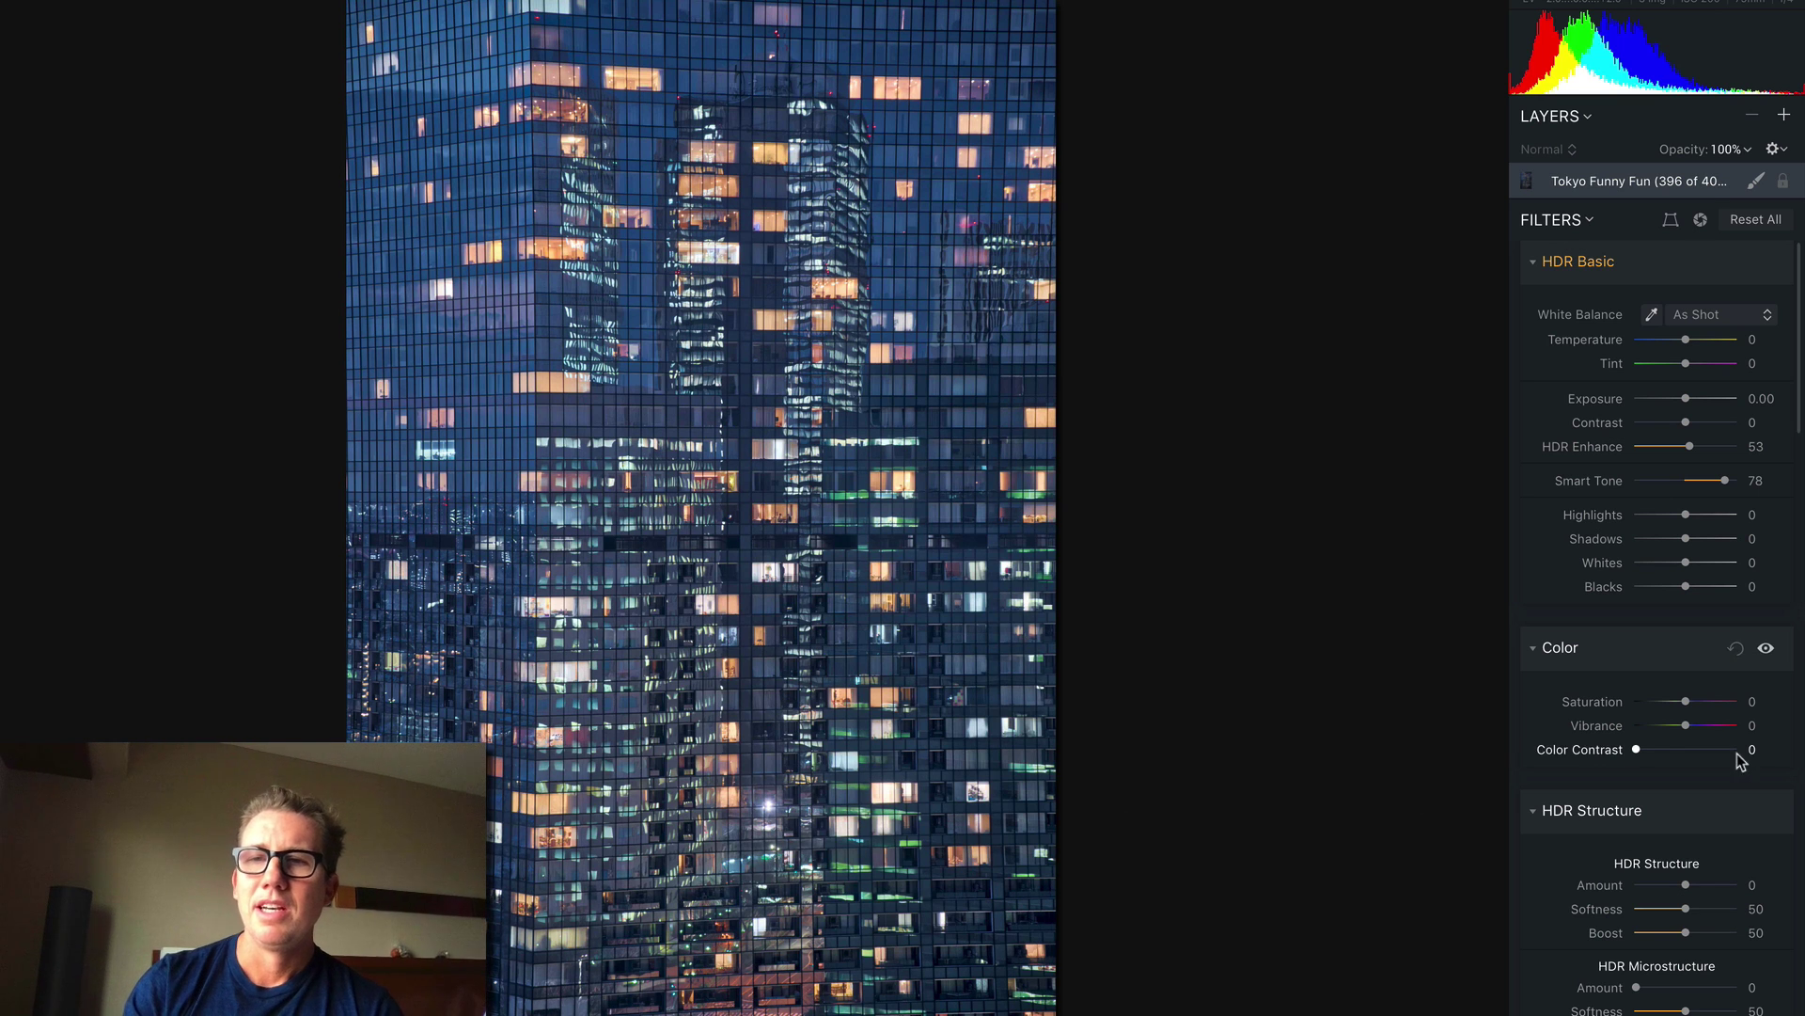
# - Re-enable the HDR Details Boost and Glow filters further down the Filters panel
pyautogui.scroll(-5, 1672, 683)
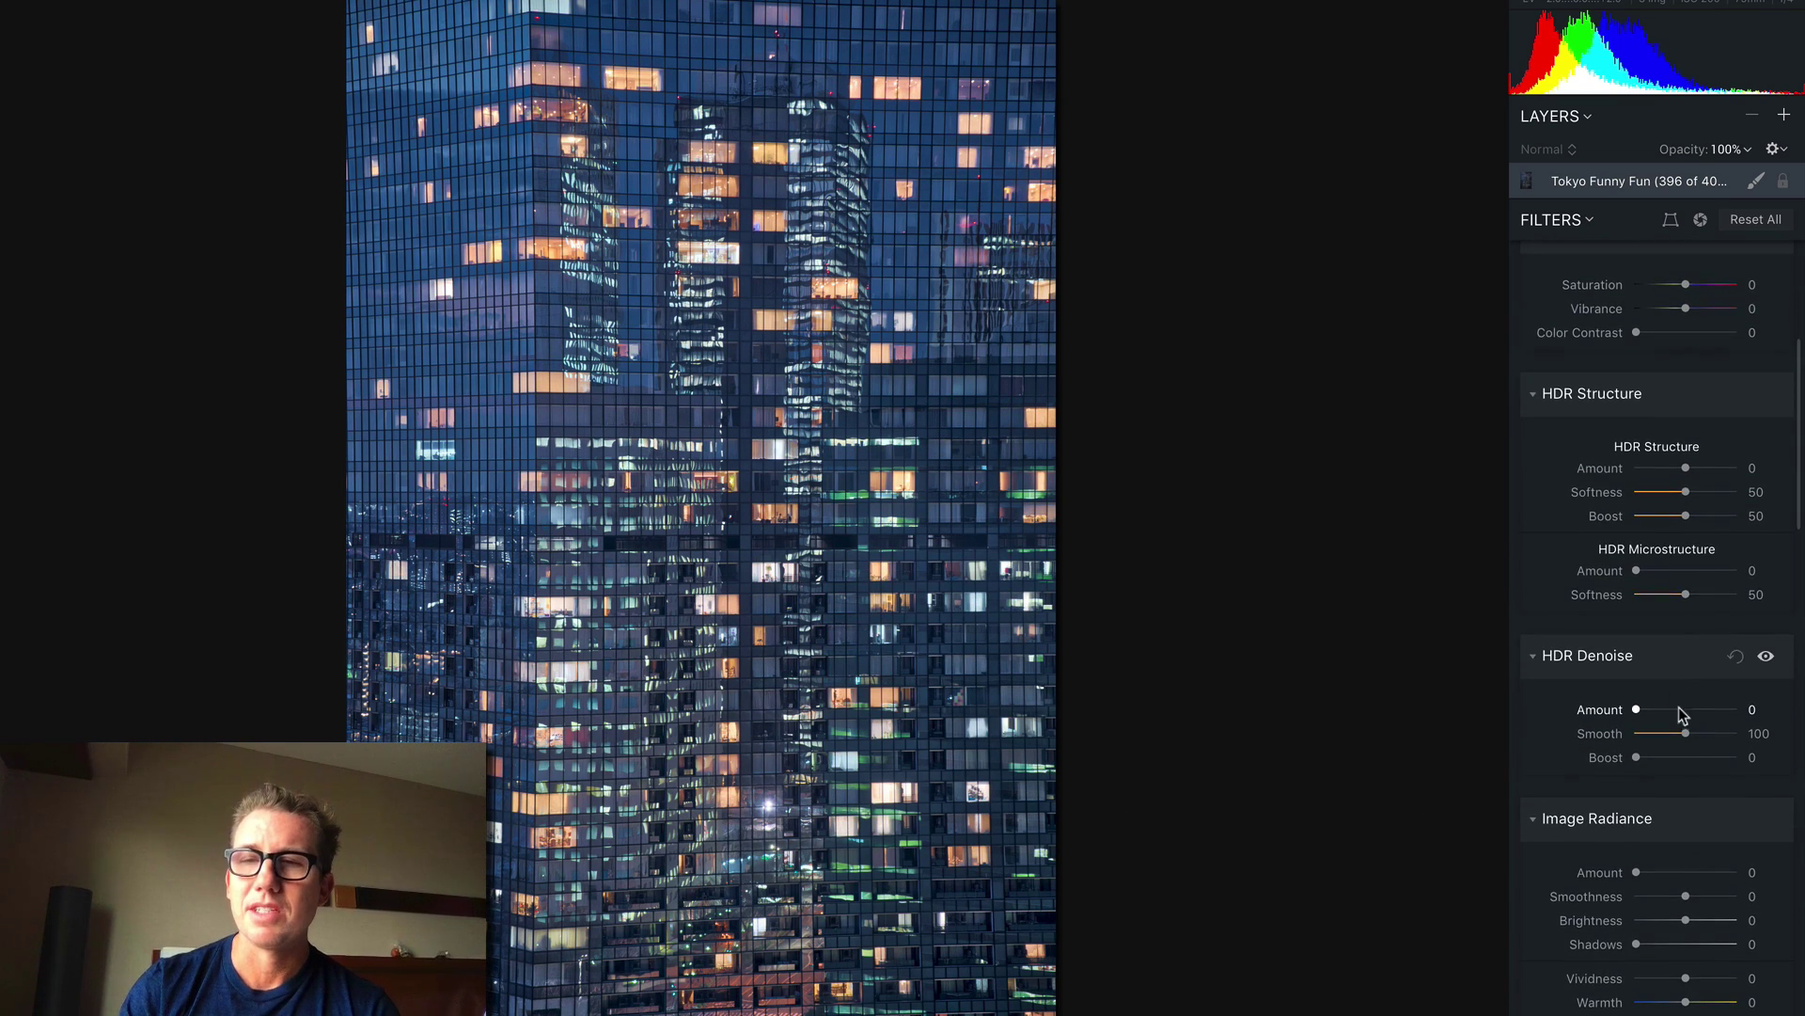
pyautogui.scroll(-10, 1679, 709)
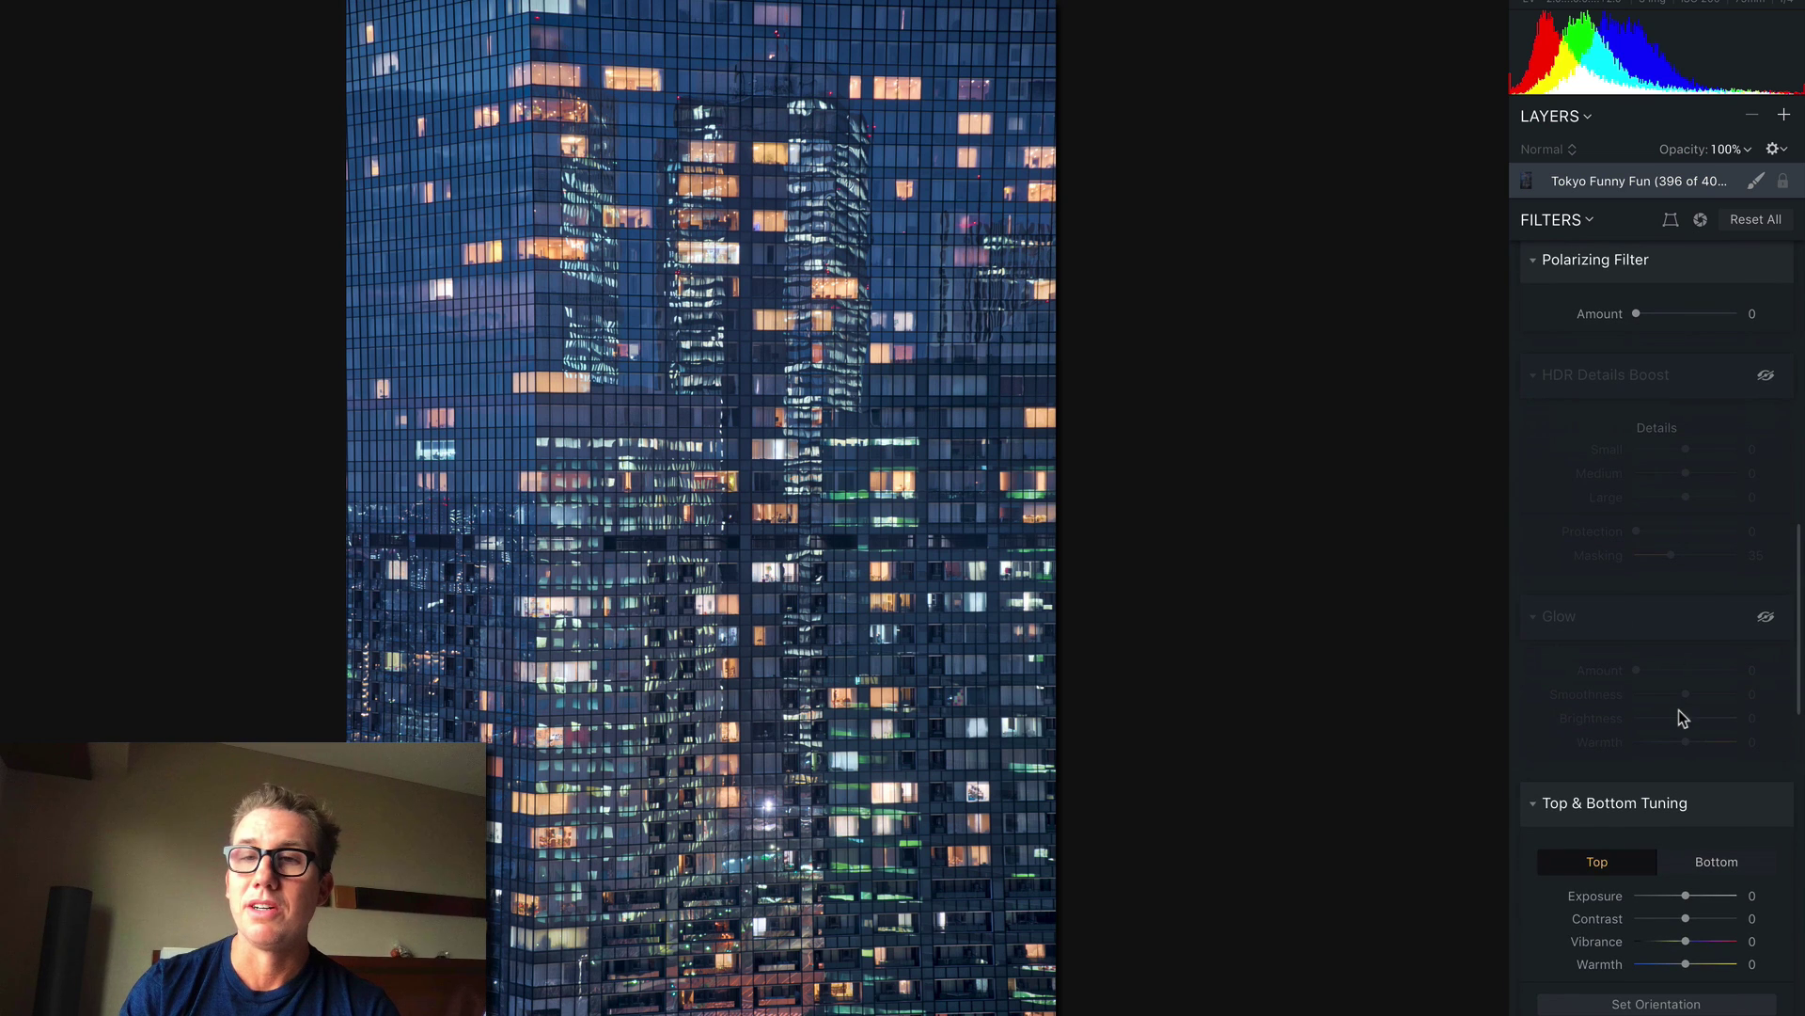
pyautogui.click(1766, 380)
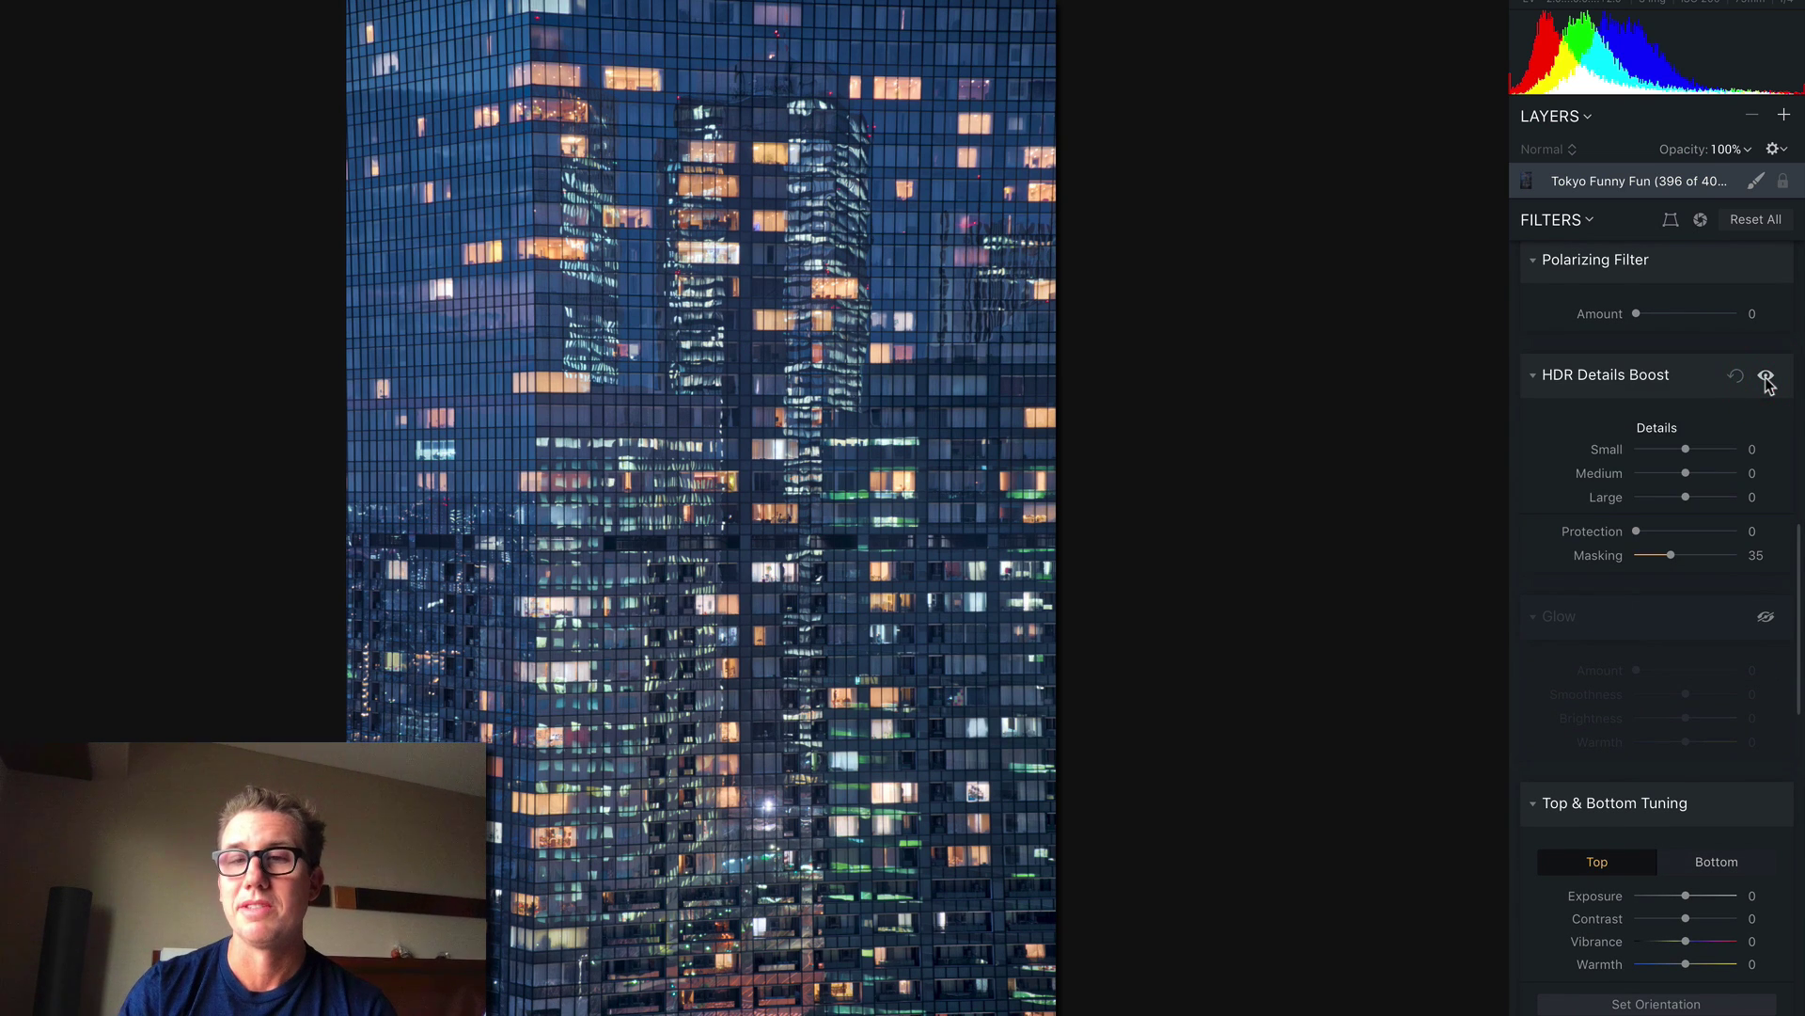
pyautogui.click(1768, 621)
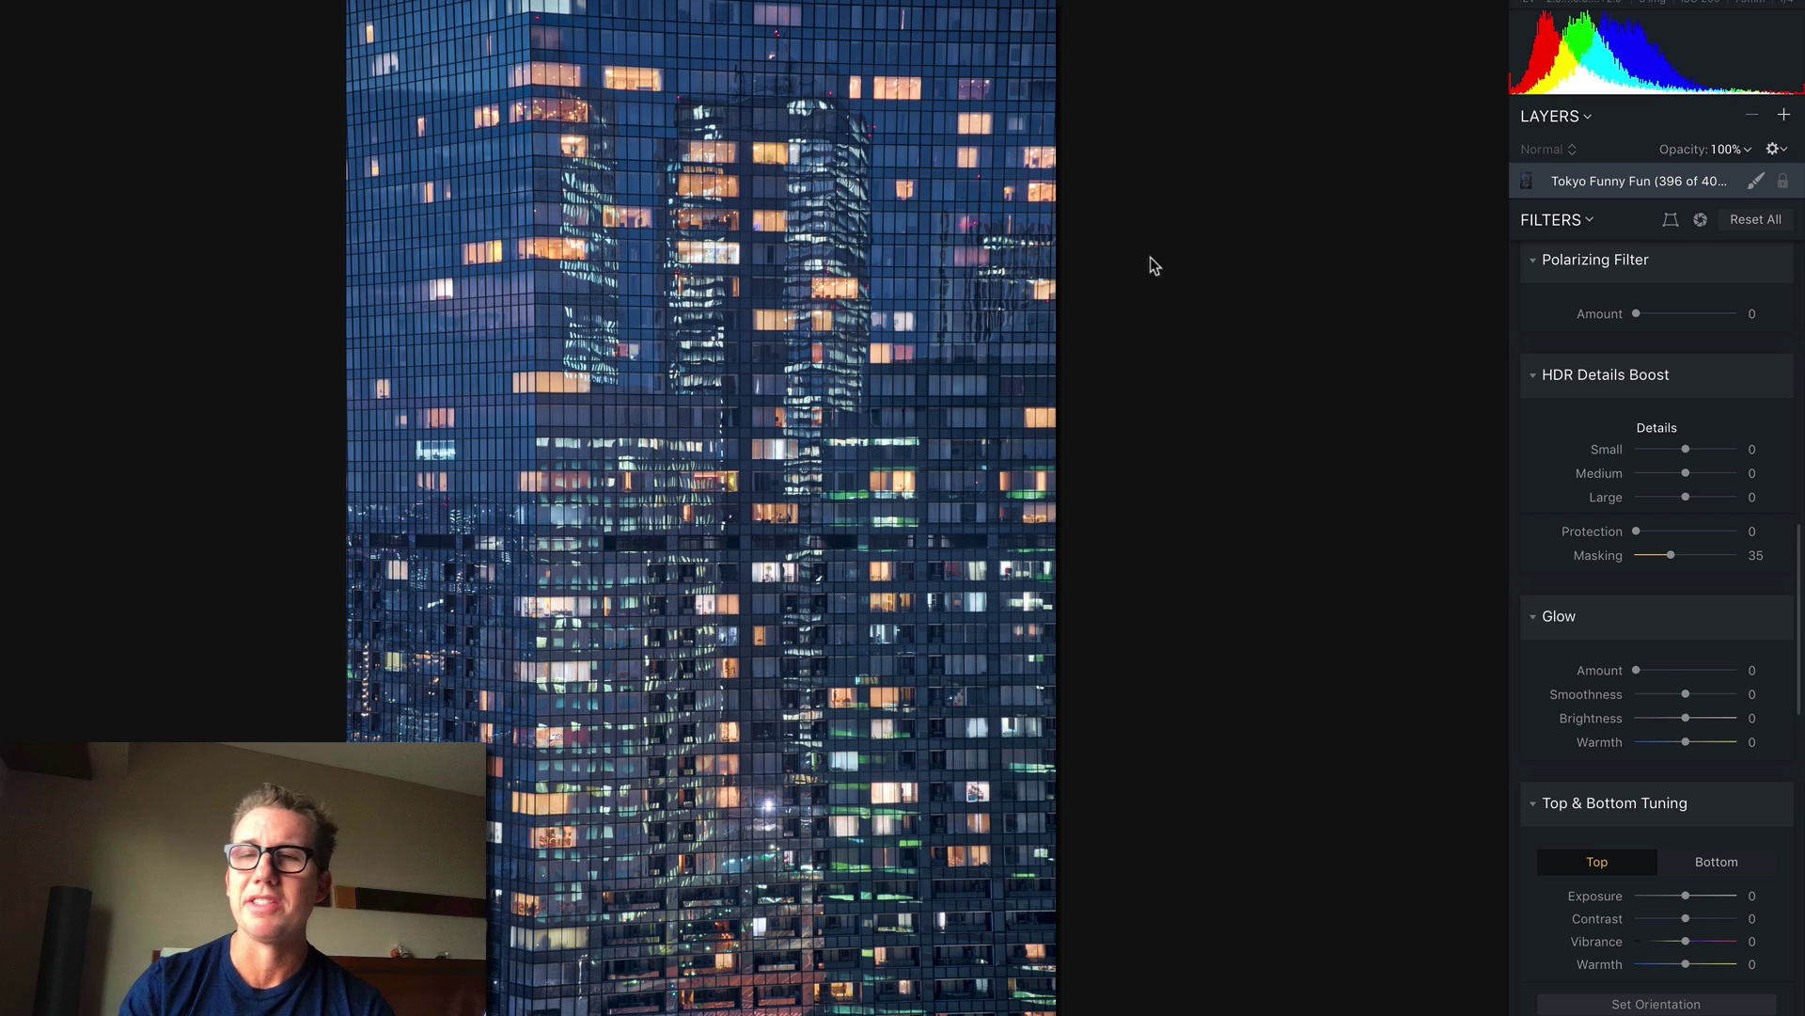
# - Try HDR Enhance at 100, then settle it at 84
pyautogui.scroll(15, 1618, 522)
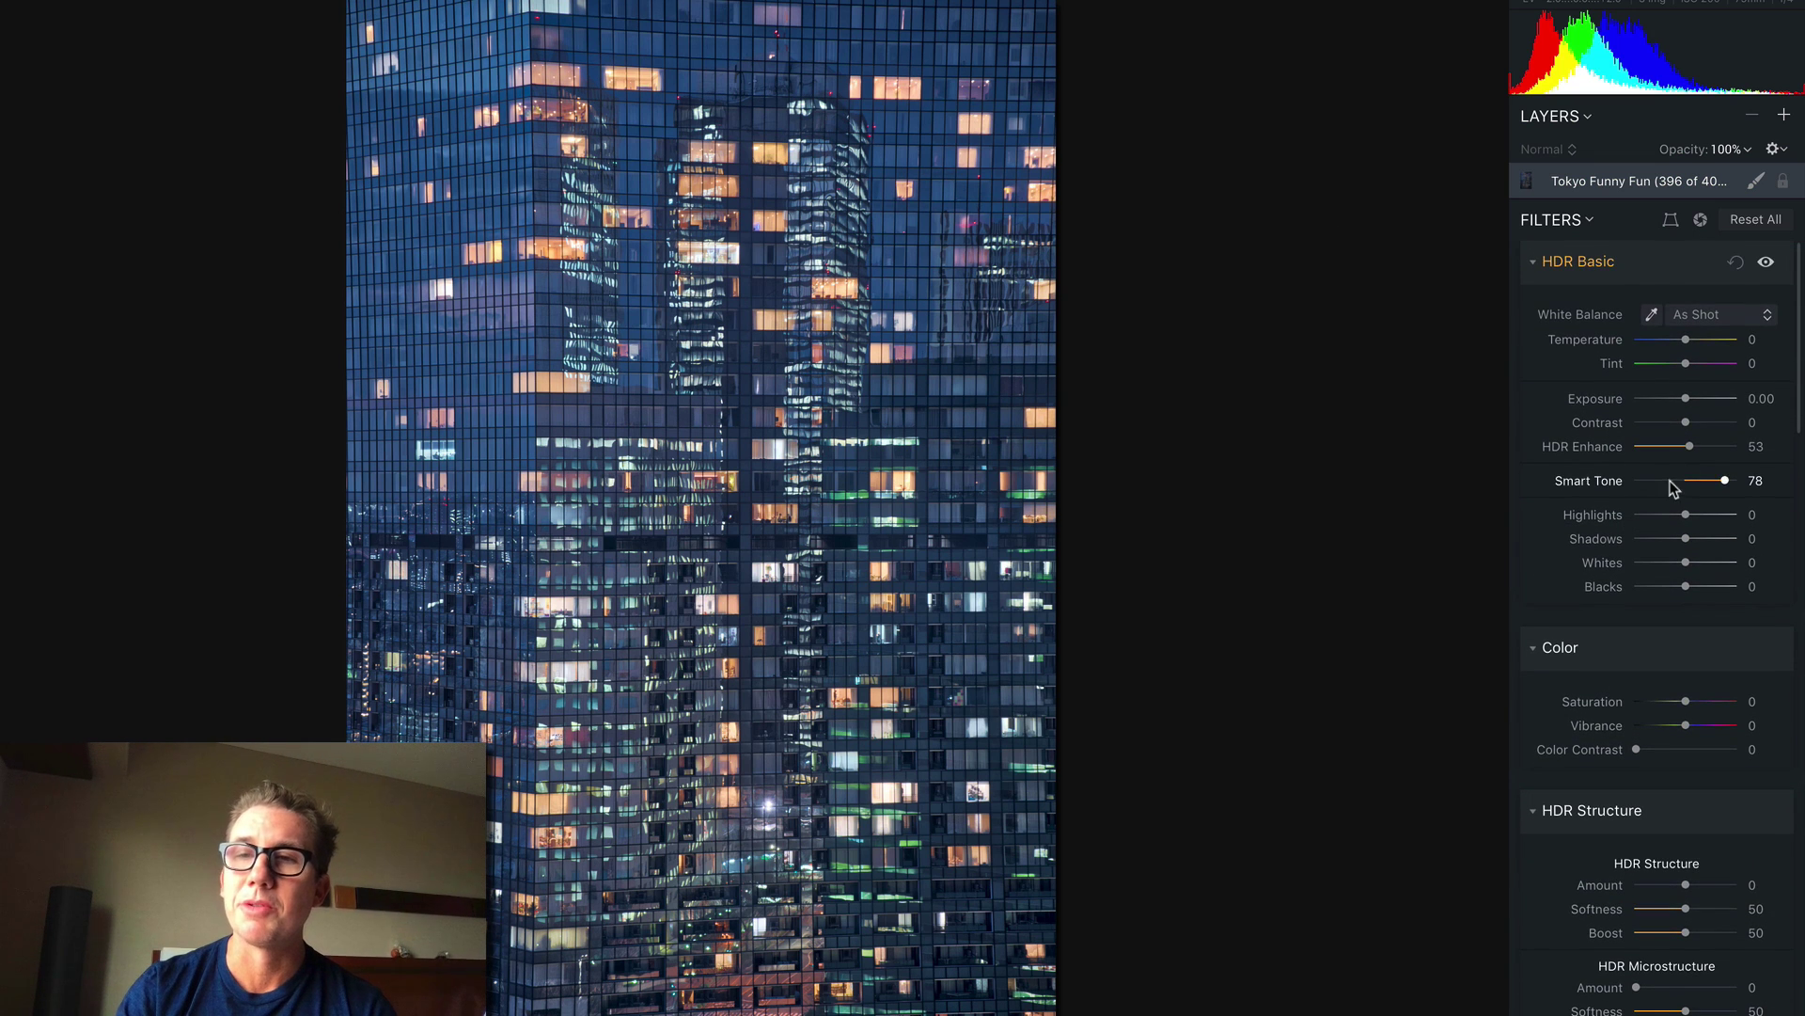
pyautogui.moveTo(1689, 449)
pyautogui.mouseDown()
pyautogui.moveTo(1664, 451)
pyautogui.moveTo(1736, 452)
pyautogui.moveTo(1649, 451)
pyautogui.moveTo(1751, 452)
pyautogui.moveTo(1677, 448)
pyautogui.moveTo(1709, 448)
pyautogui.mouseUp()
pyautogui.click(1758, 444)
pyautogui.click(1731, 449)
pyautogui.scroll(-3, 1709, 450)
pyautogui.scroll(-4, 1709, 453)
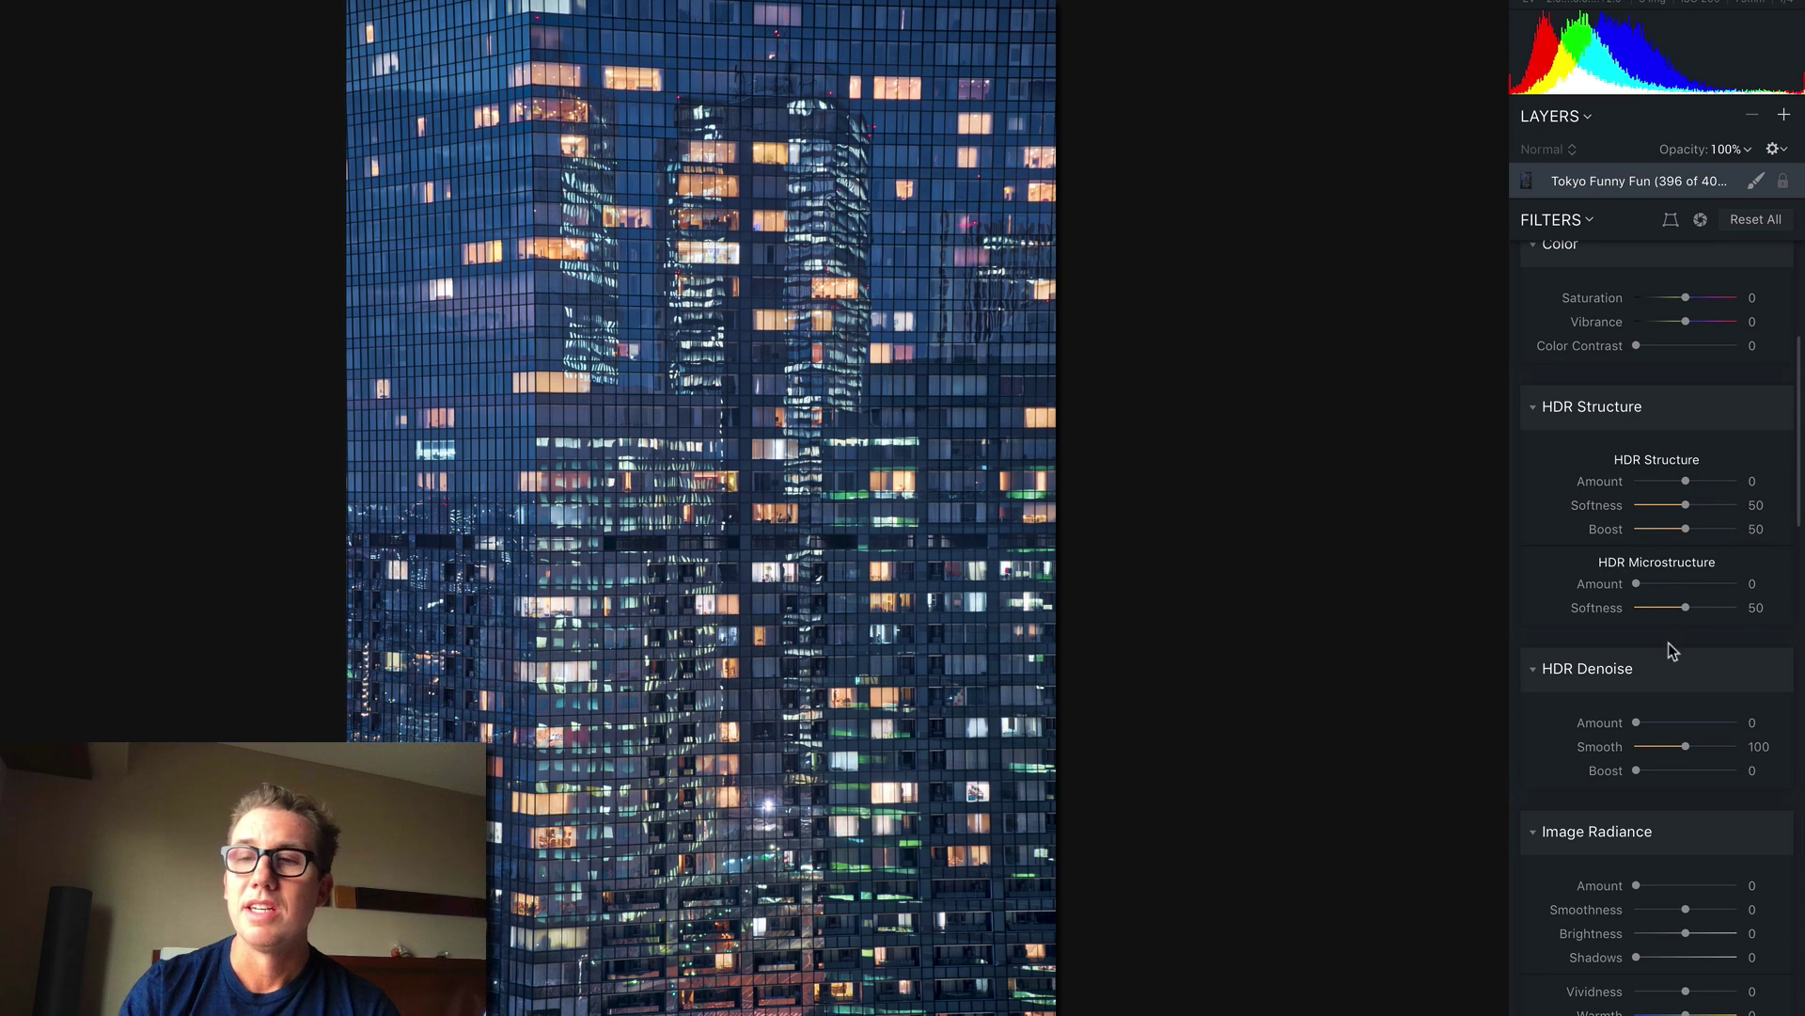
pyautogui.scroll(-5, 1698, 939)
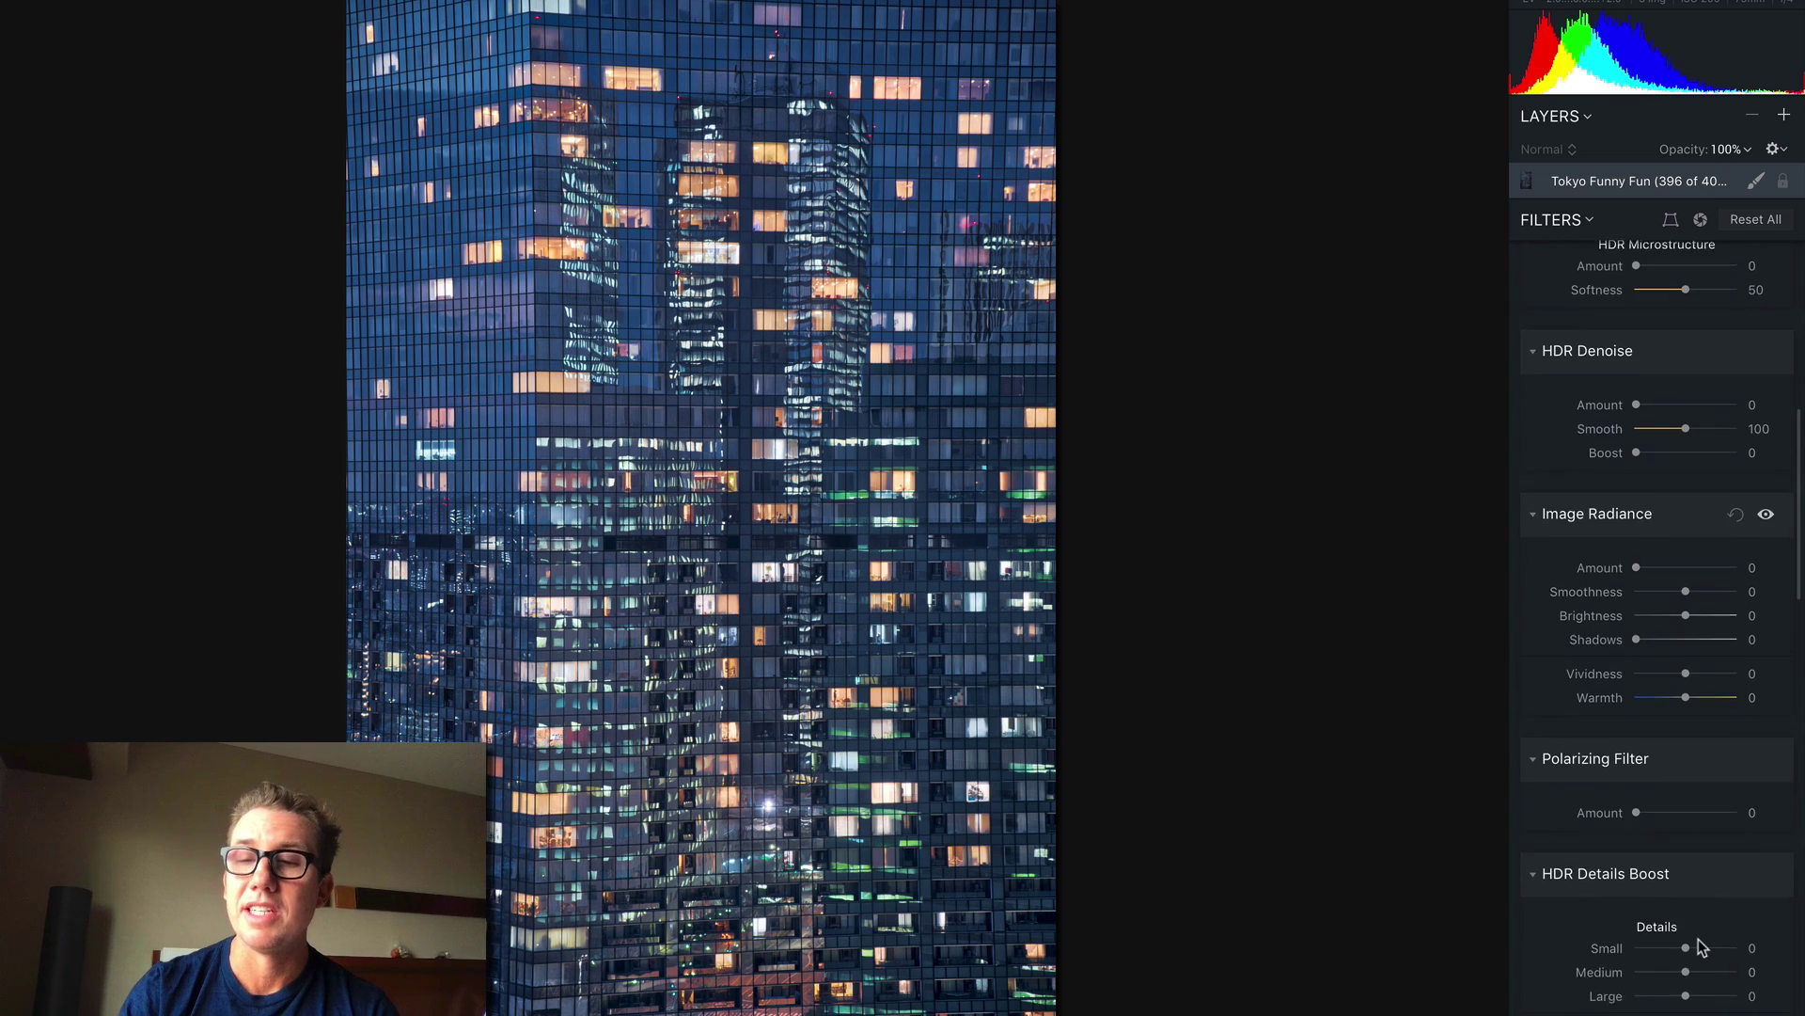
pyautogui.scroll(-1, 1698, 938)
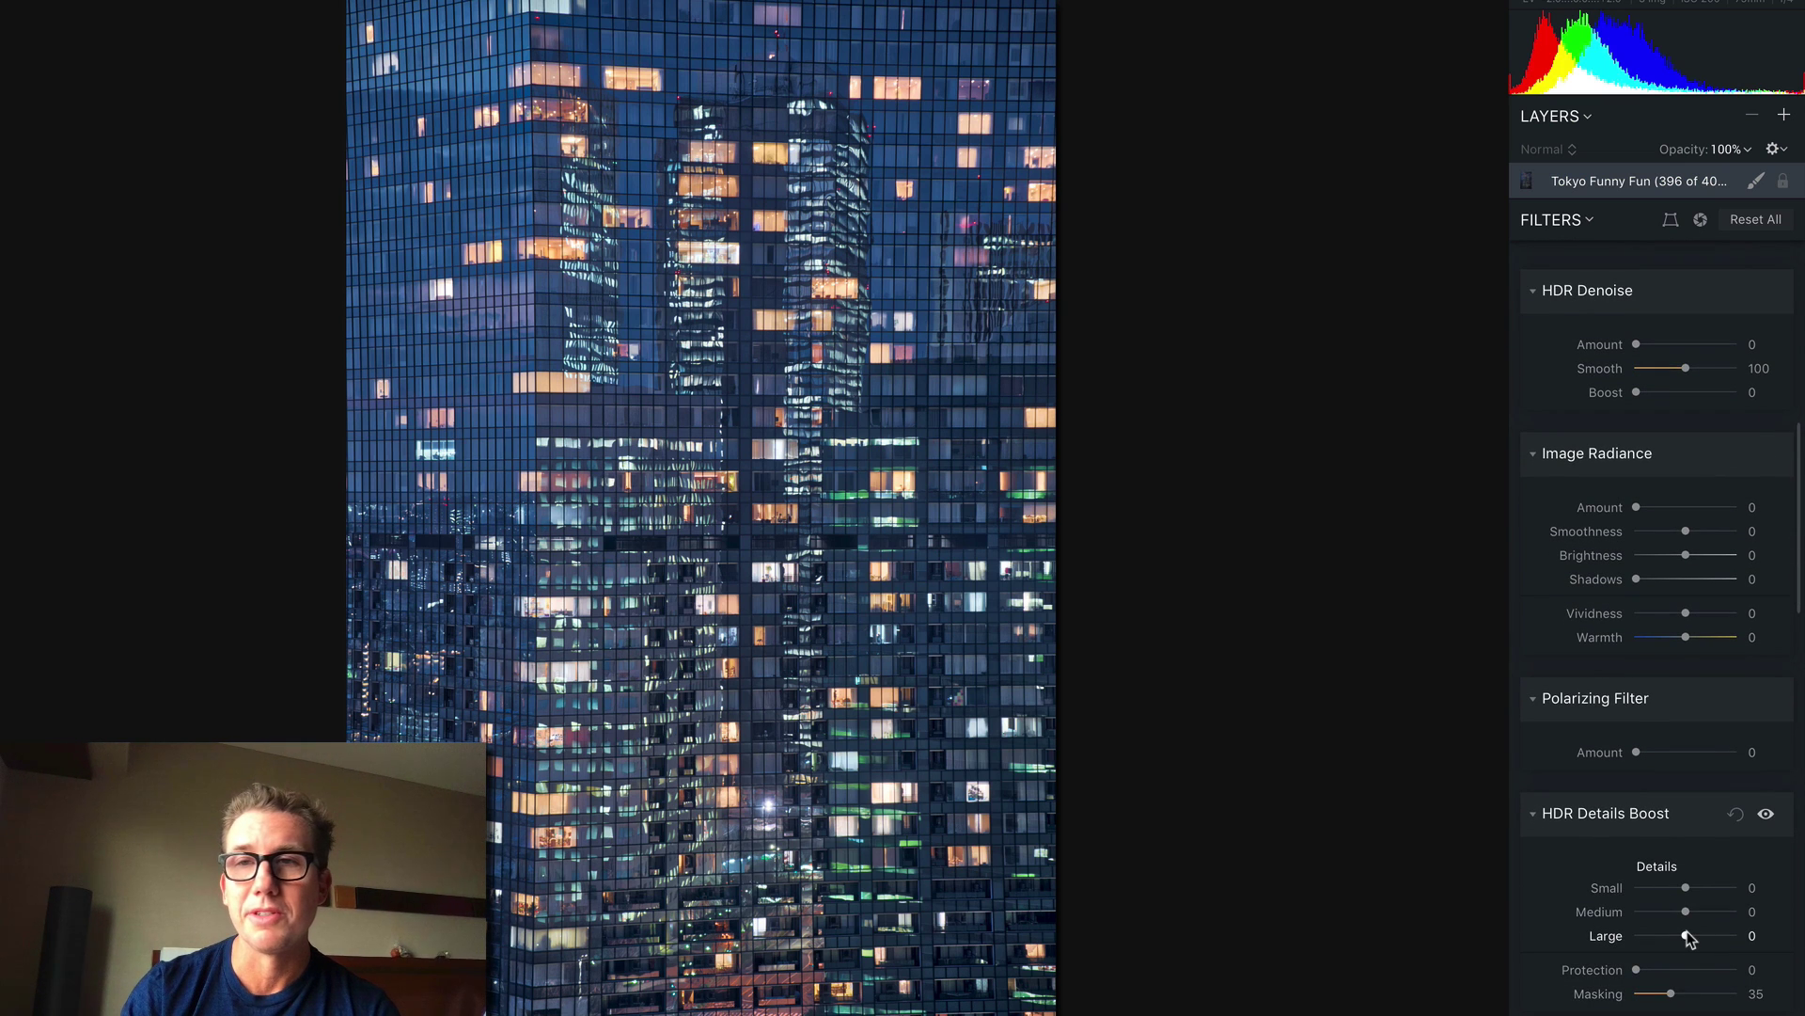
pyautogui.scroll(7, 1645, 640)
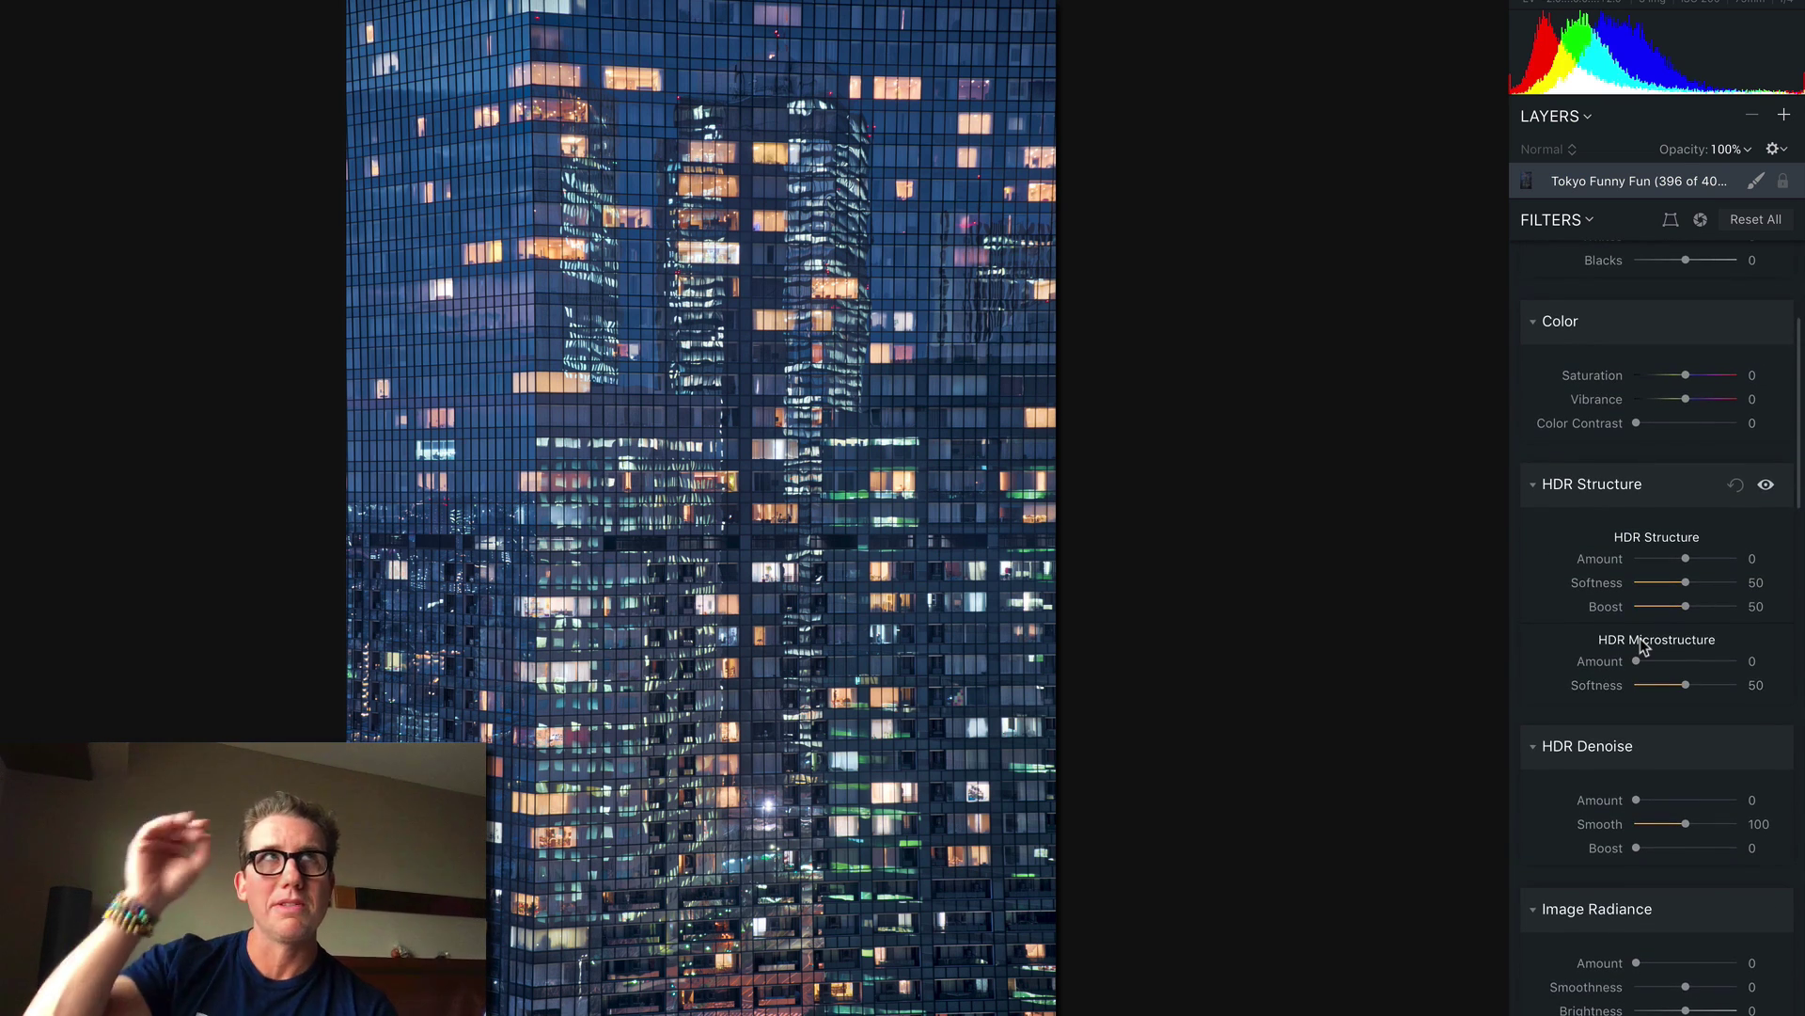
pyautogui.scroll(5, 1640, 637)
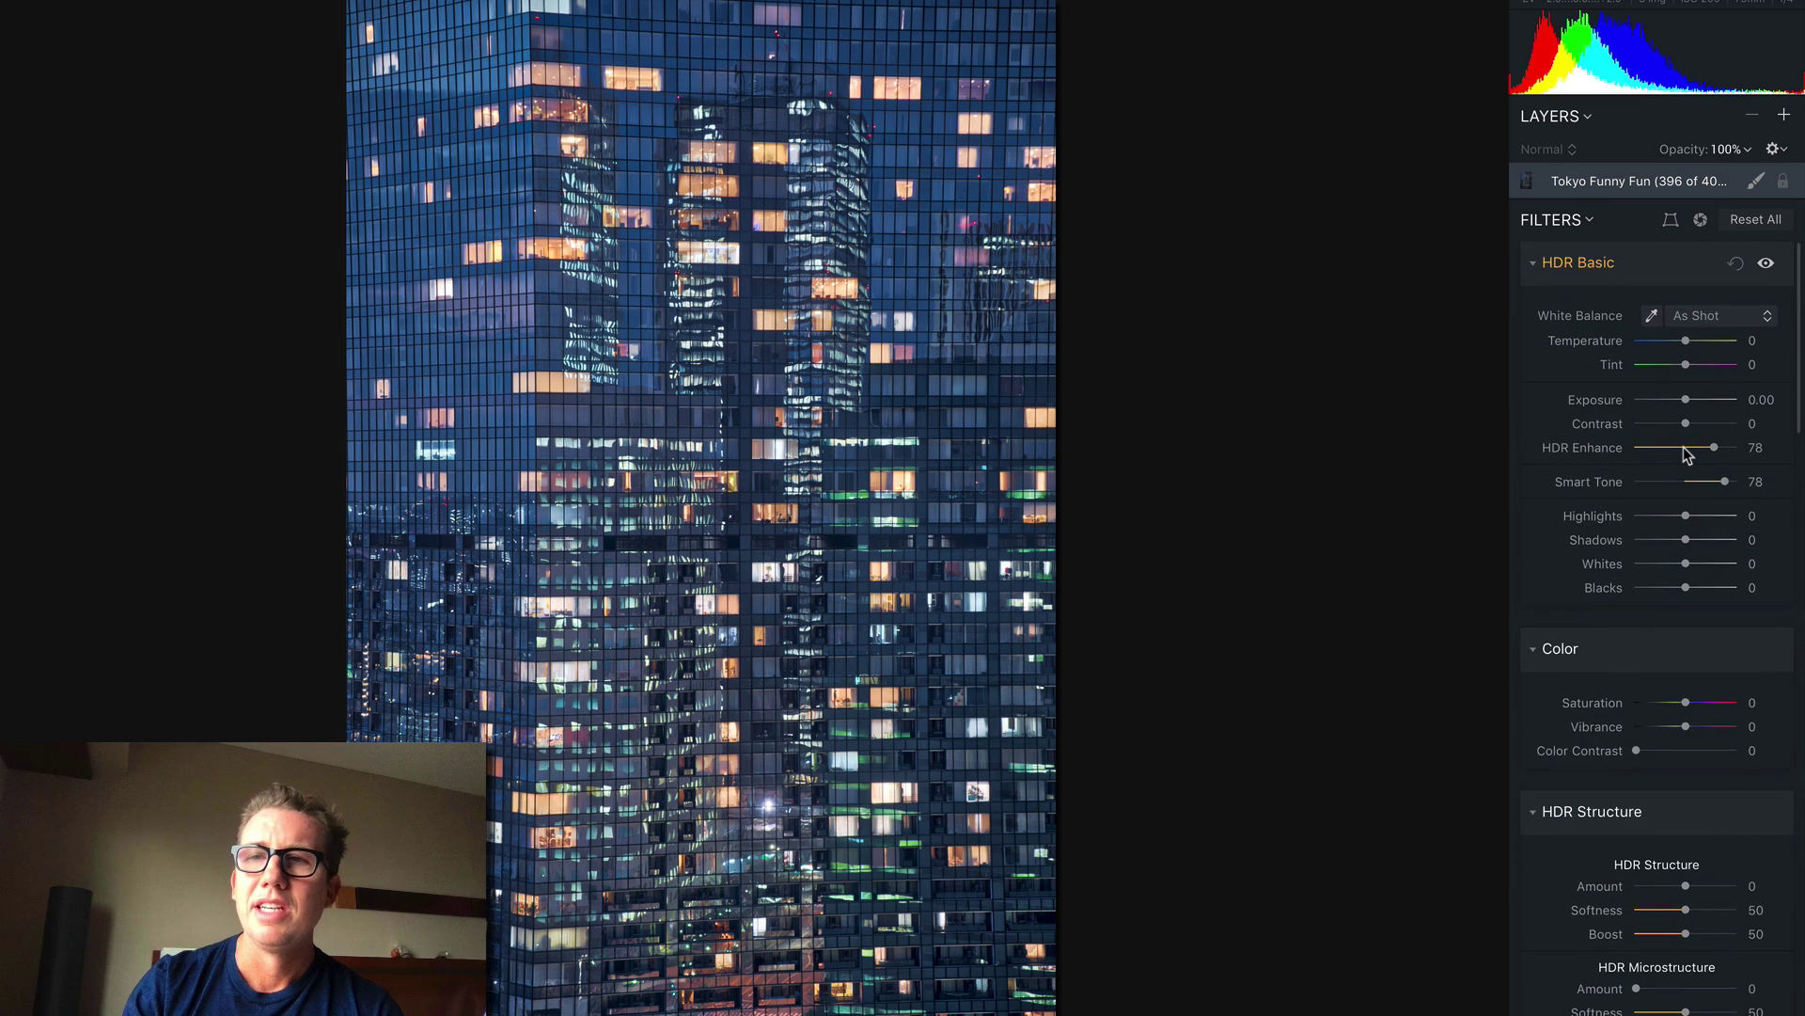
pyautogui.moveTo(1685, 454); pyautogui.dragTo(1720, 455)
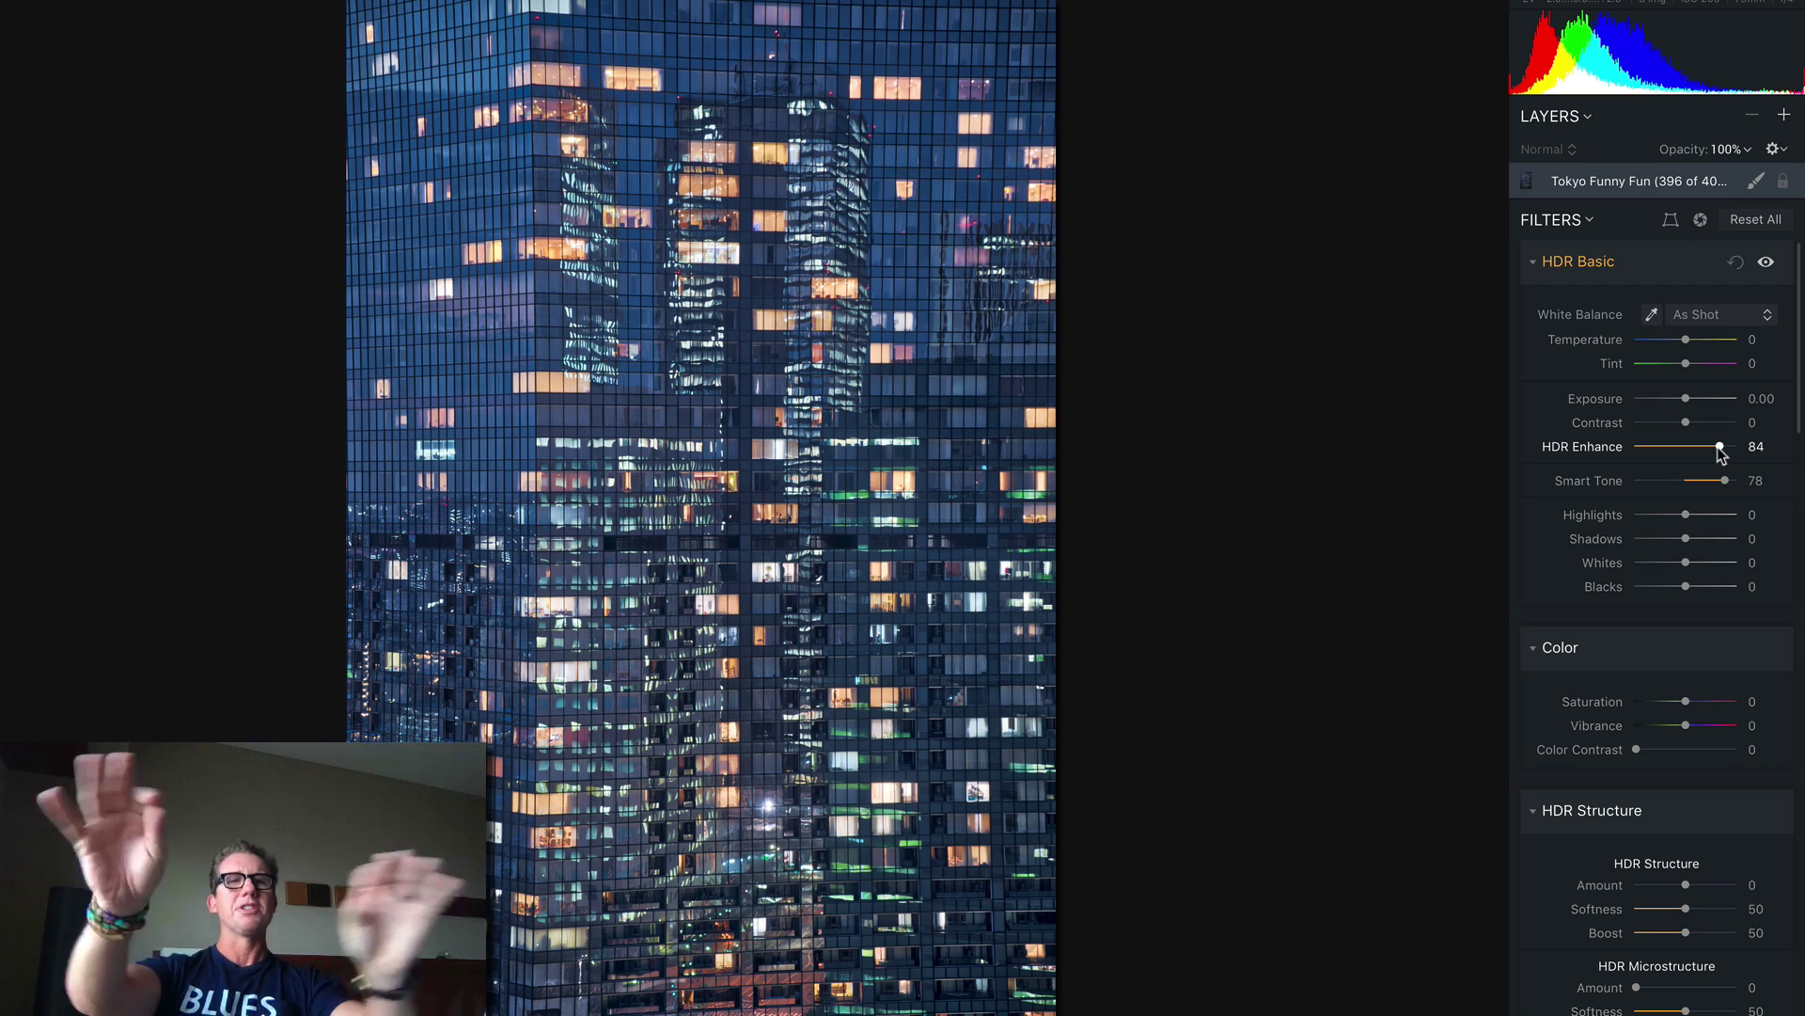
# - Try HDR Structure Amount at 61, then reset it to 0
pyautogui.scroll(-2, 1667, 487)
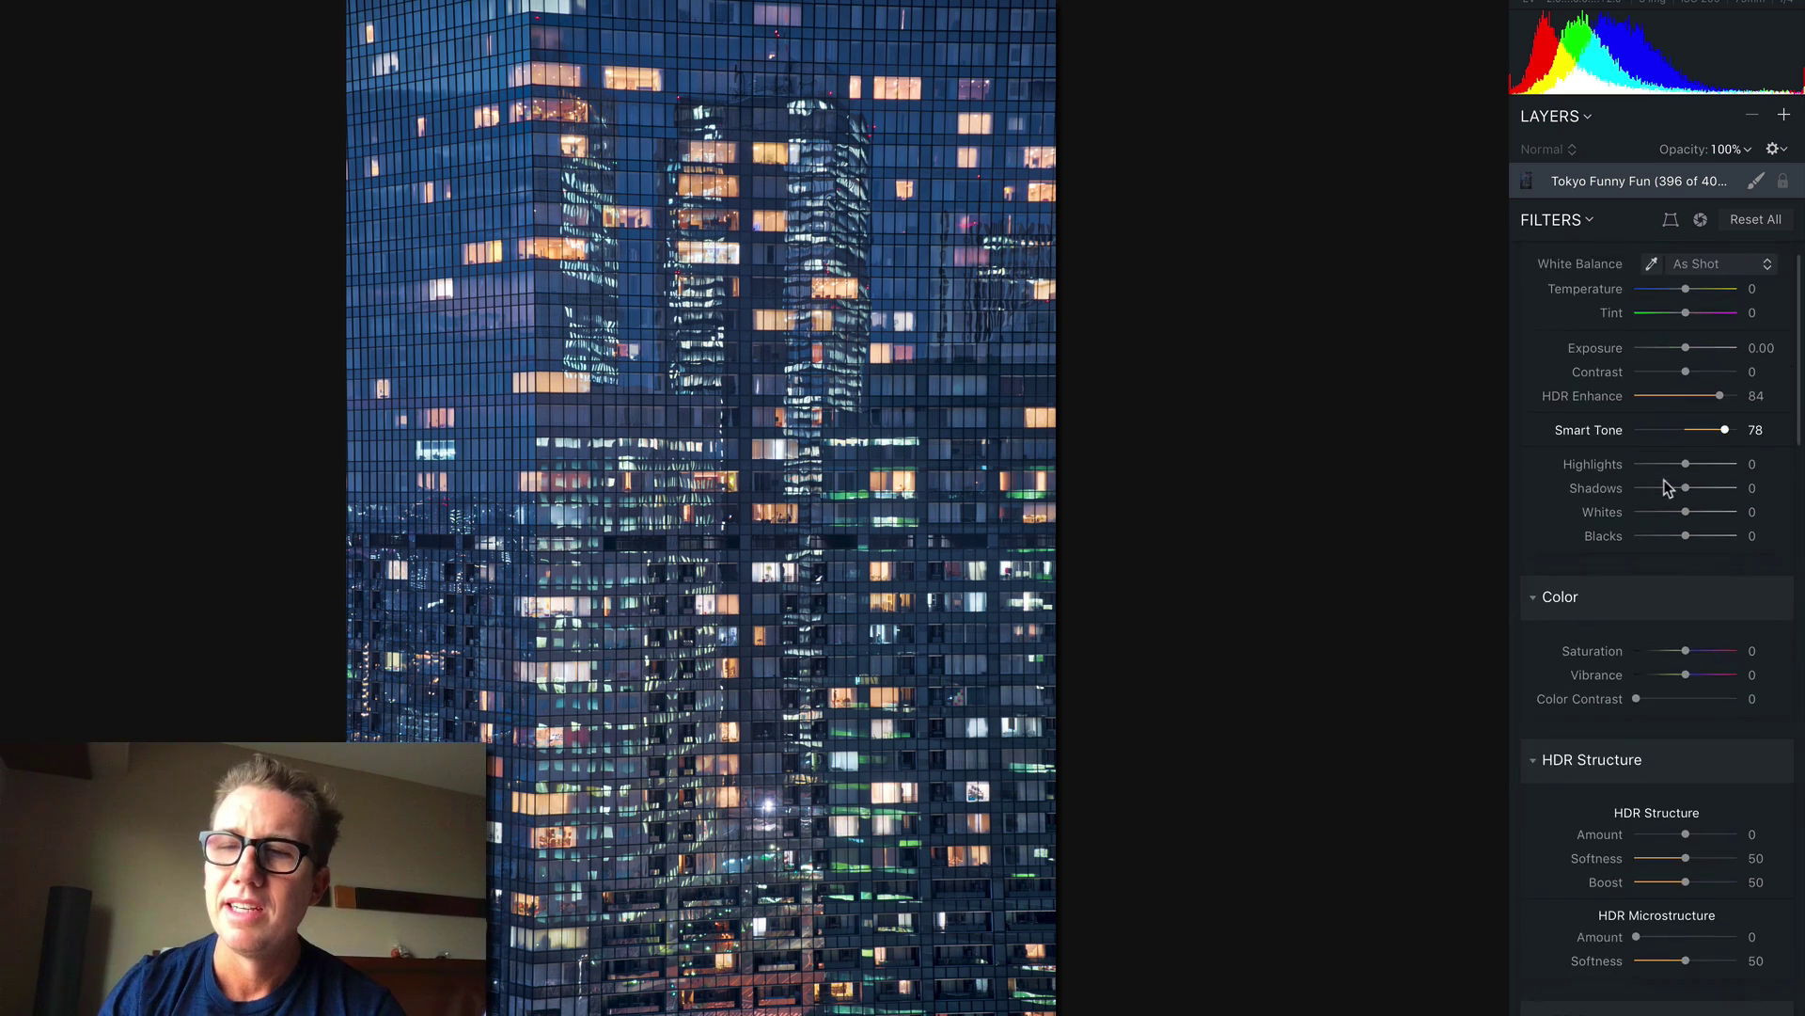
pyautogui.scroll(-5, 1668, 487)
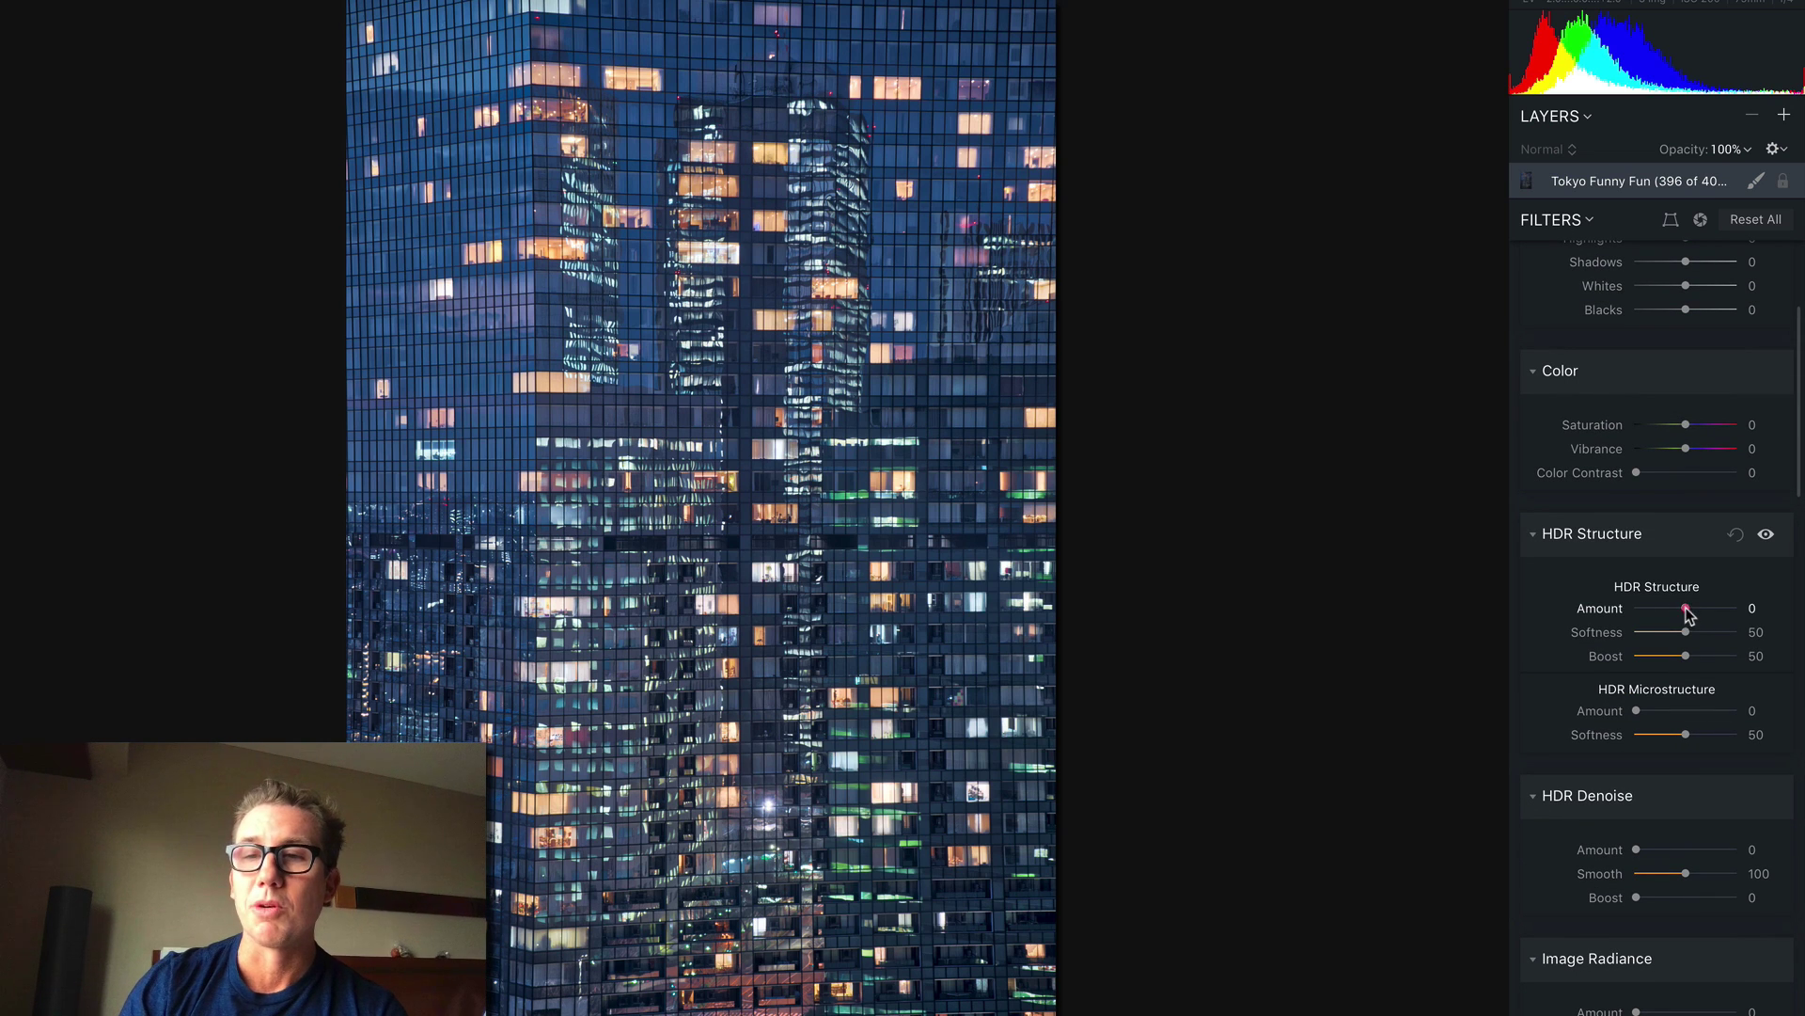
pyautogui.moveTo(1685, 610)
pyautogui.mouseDown()
pyautogui.moveTo(1717, 611)
pyautogui.moveTo(1681, 609)
pyautogui.mouseUp()
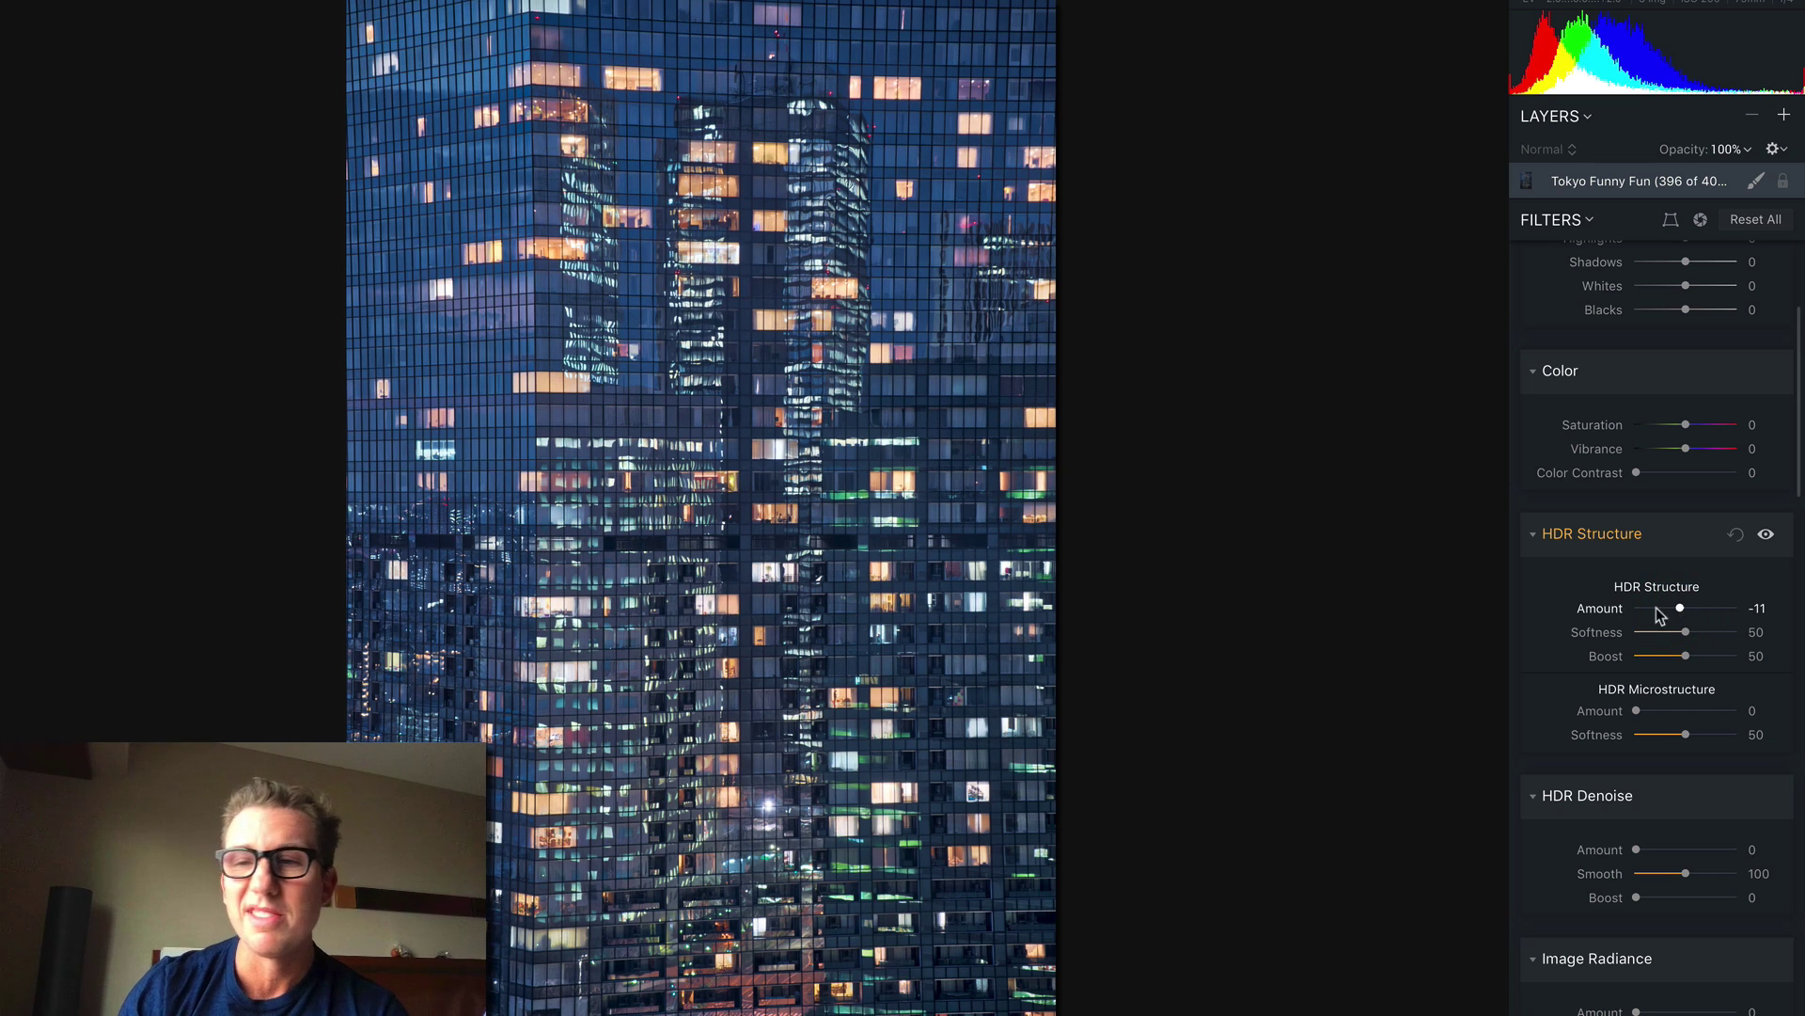
pyautogui.doubleClick(1712, 612)
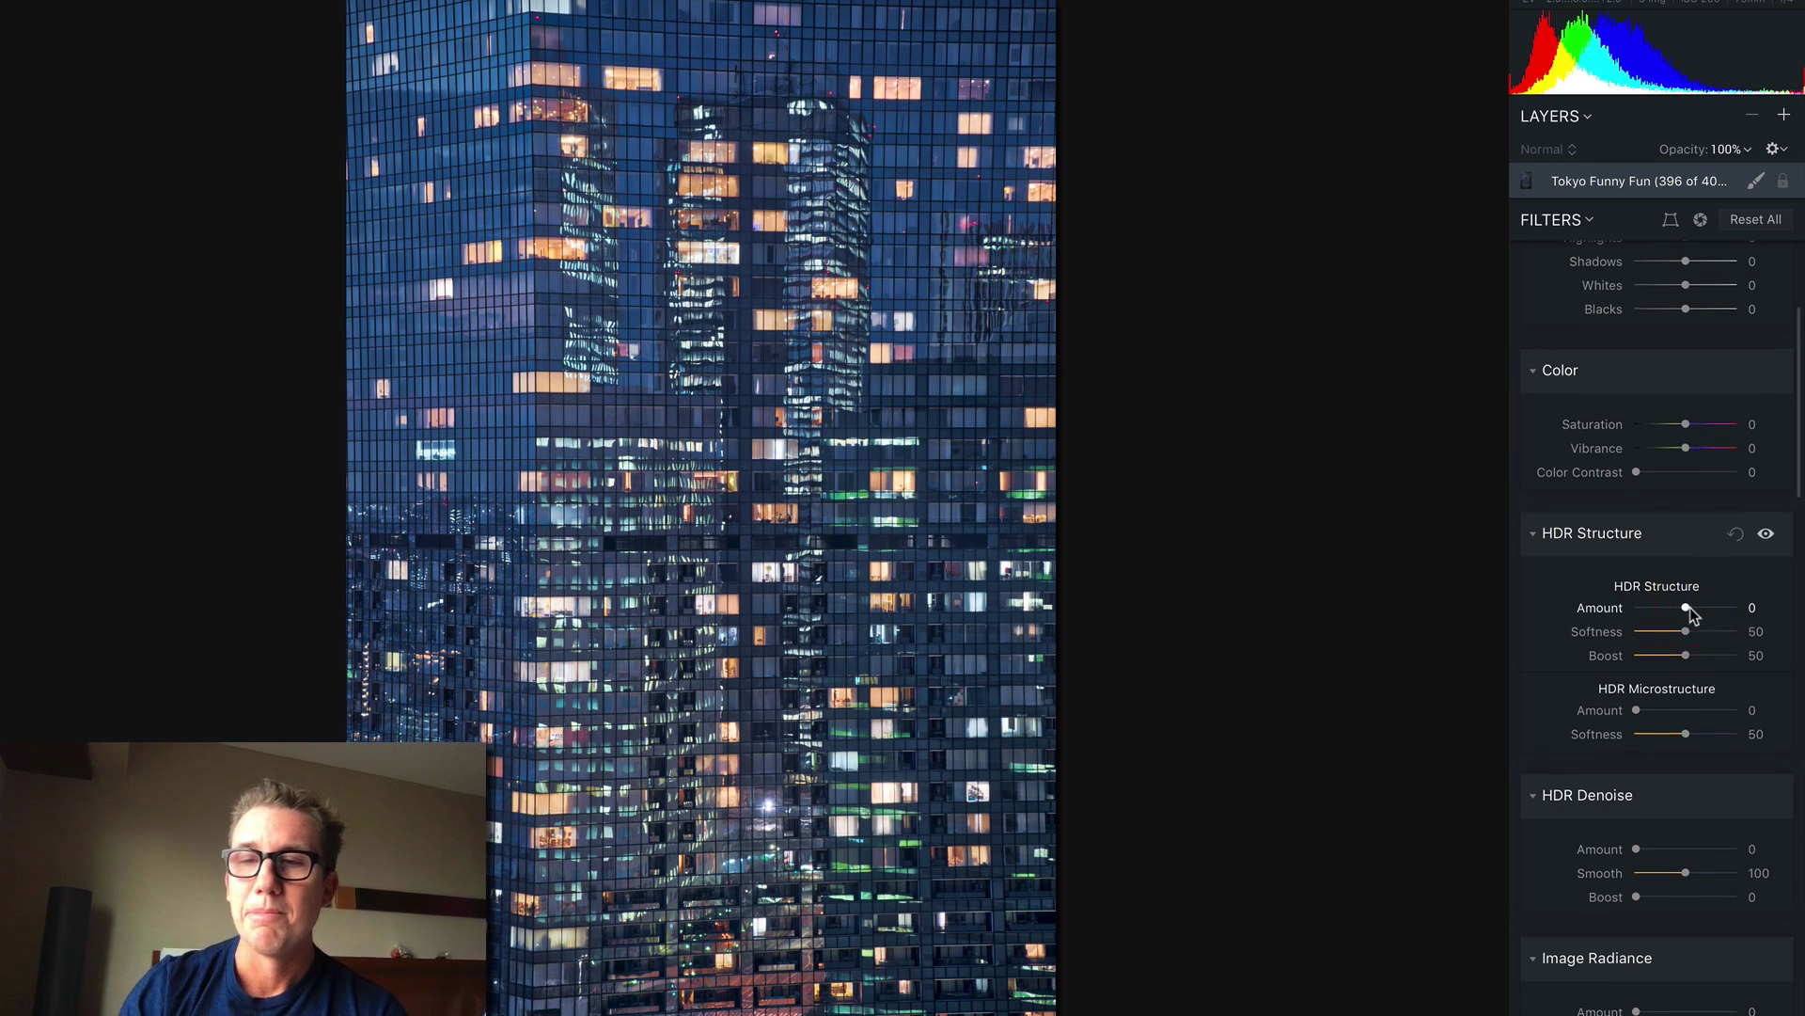
pyautogui.scroll(-10, 1690, 607)
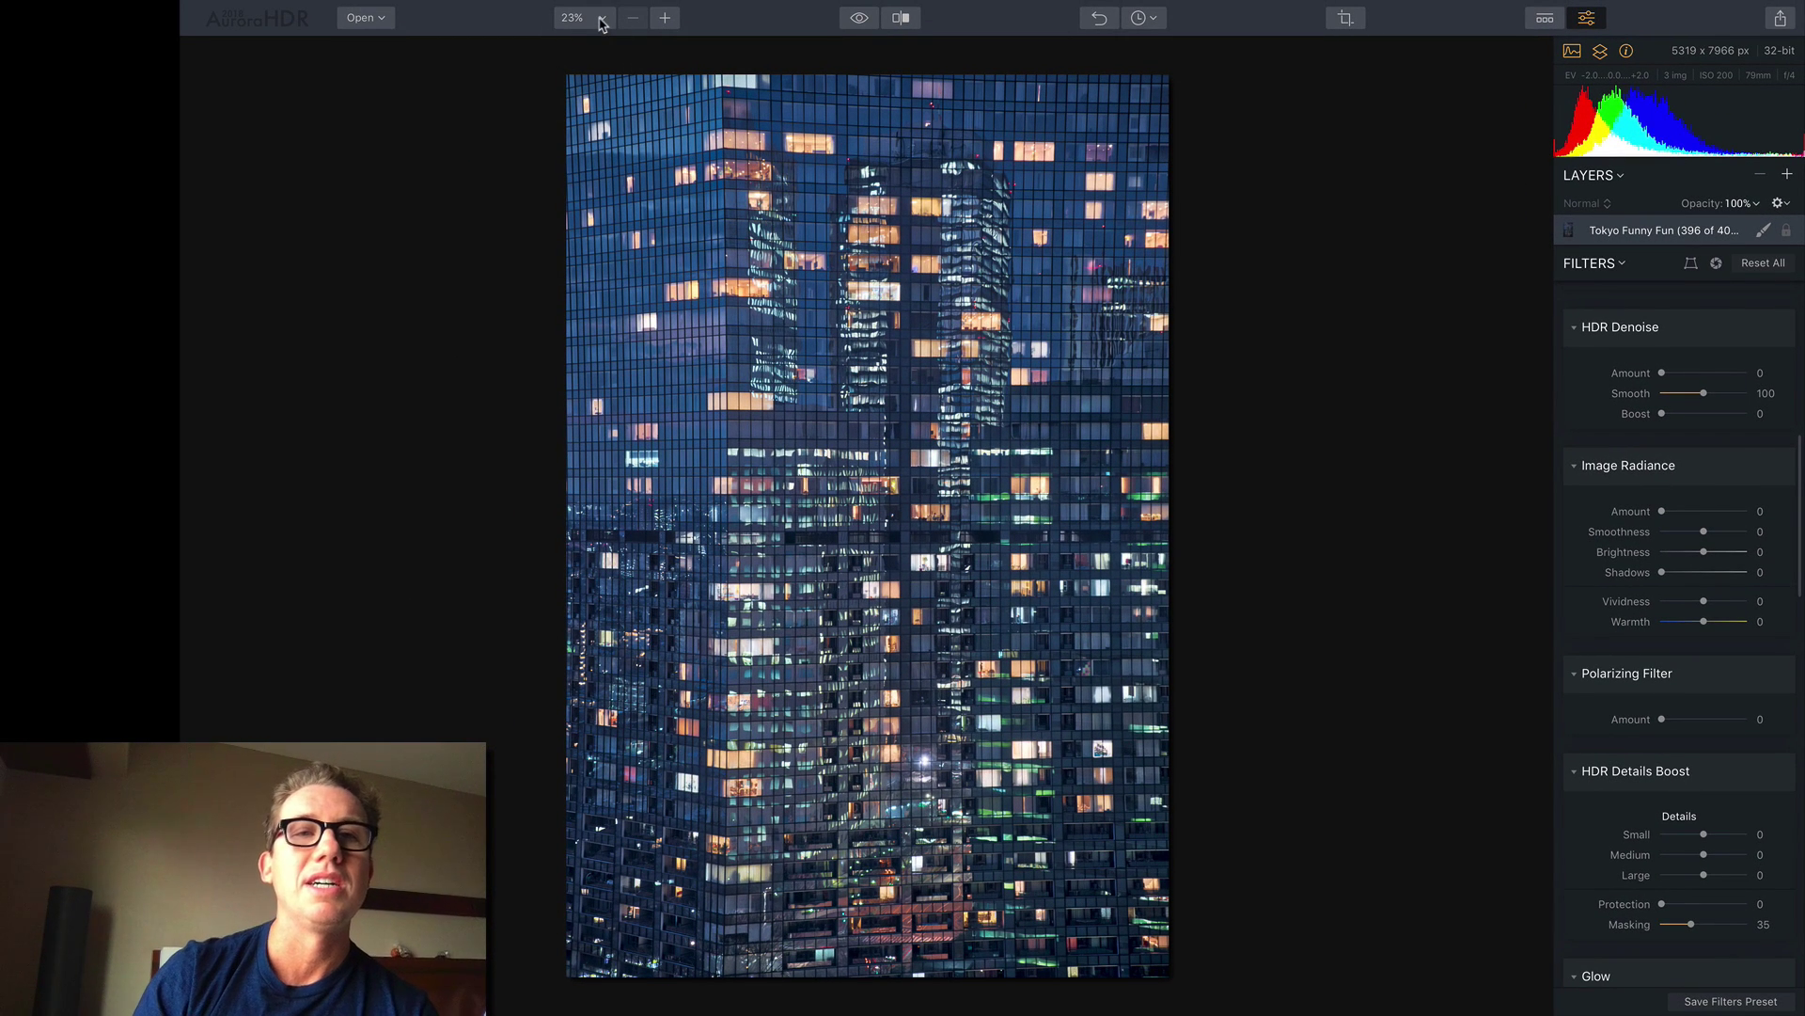
# - Zoom the photo to 100%, then 200%, and pan over the lit office windows
pyautogui.click(602, 20)
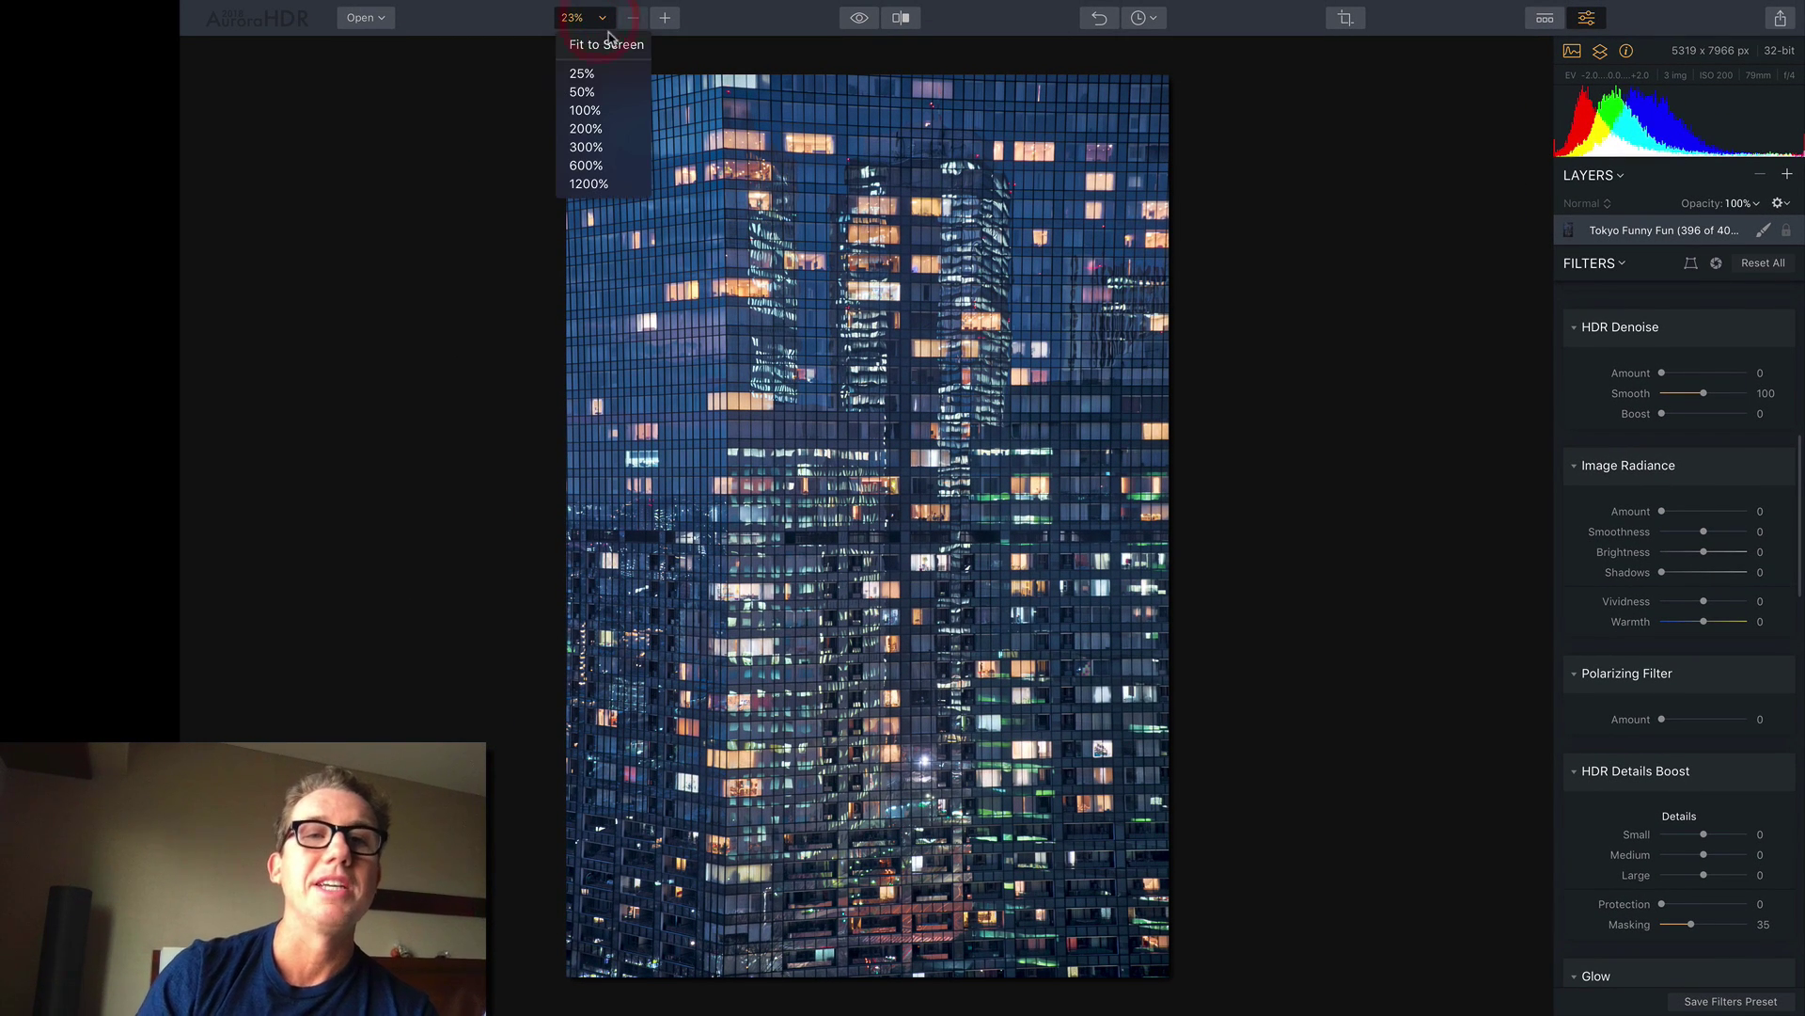
pyautogui.click(585, 110)
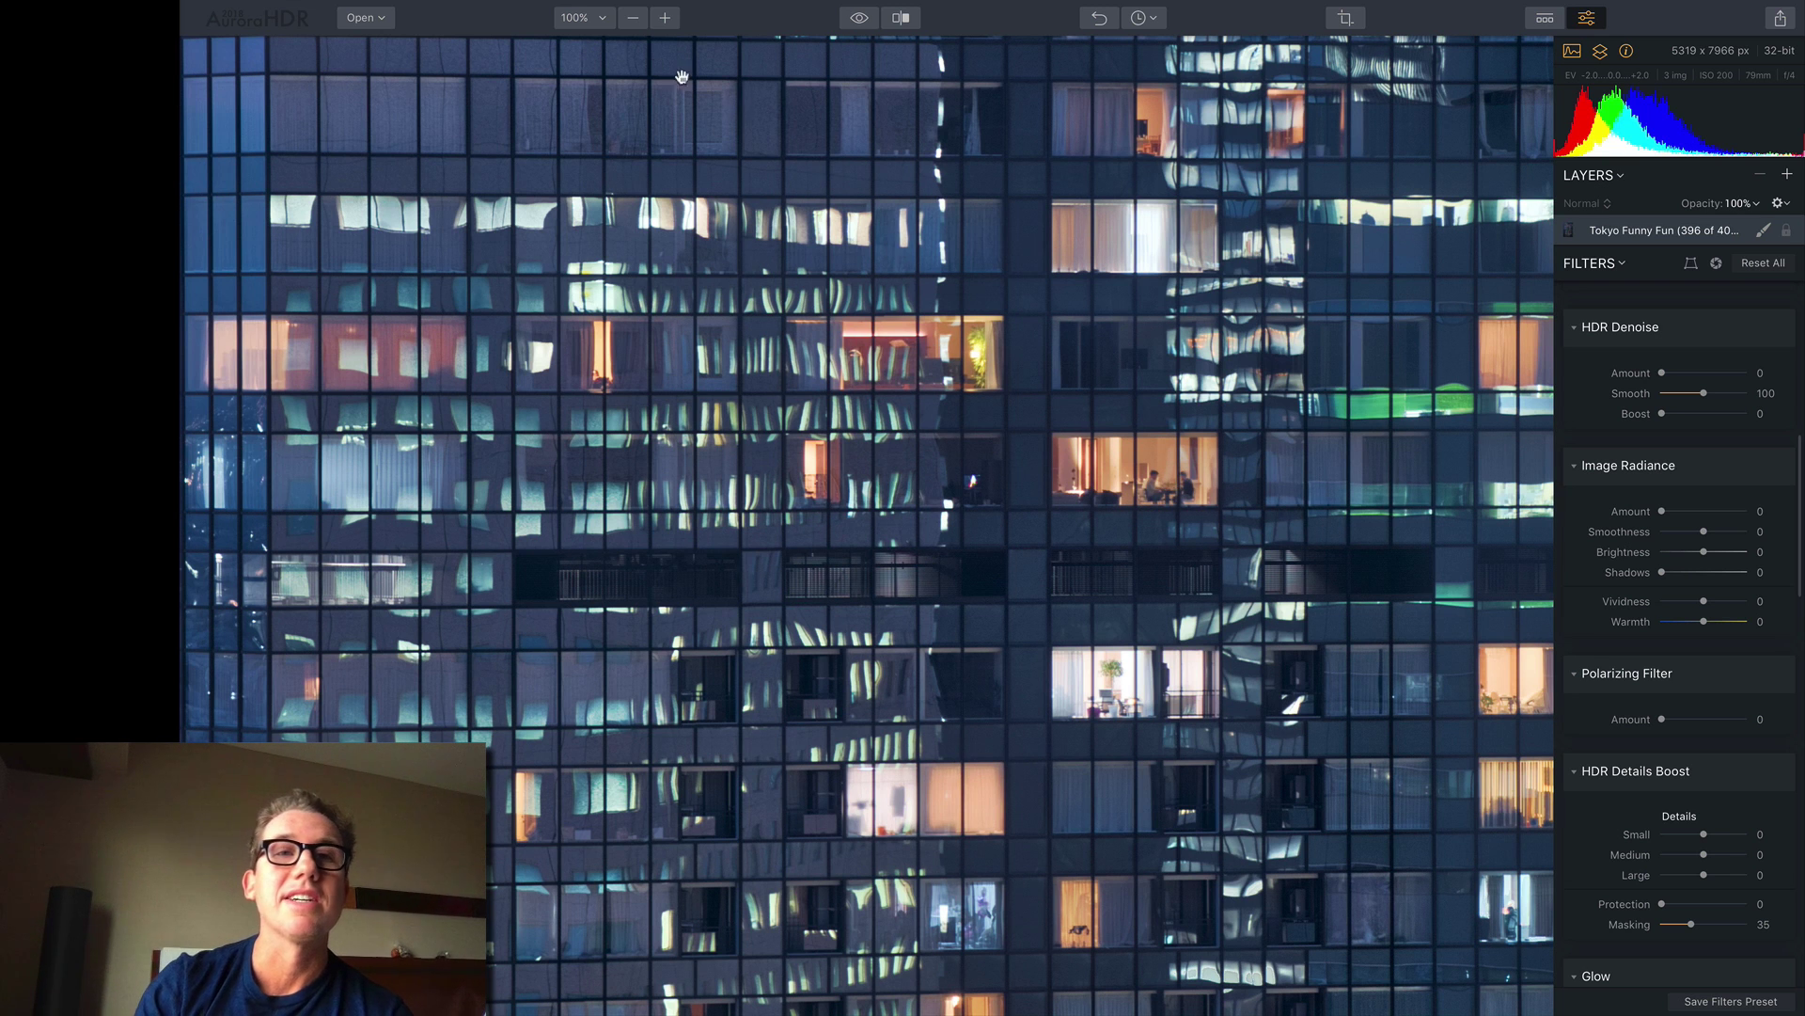
pyautogui.click(588, 20)
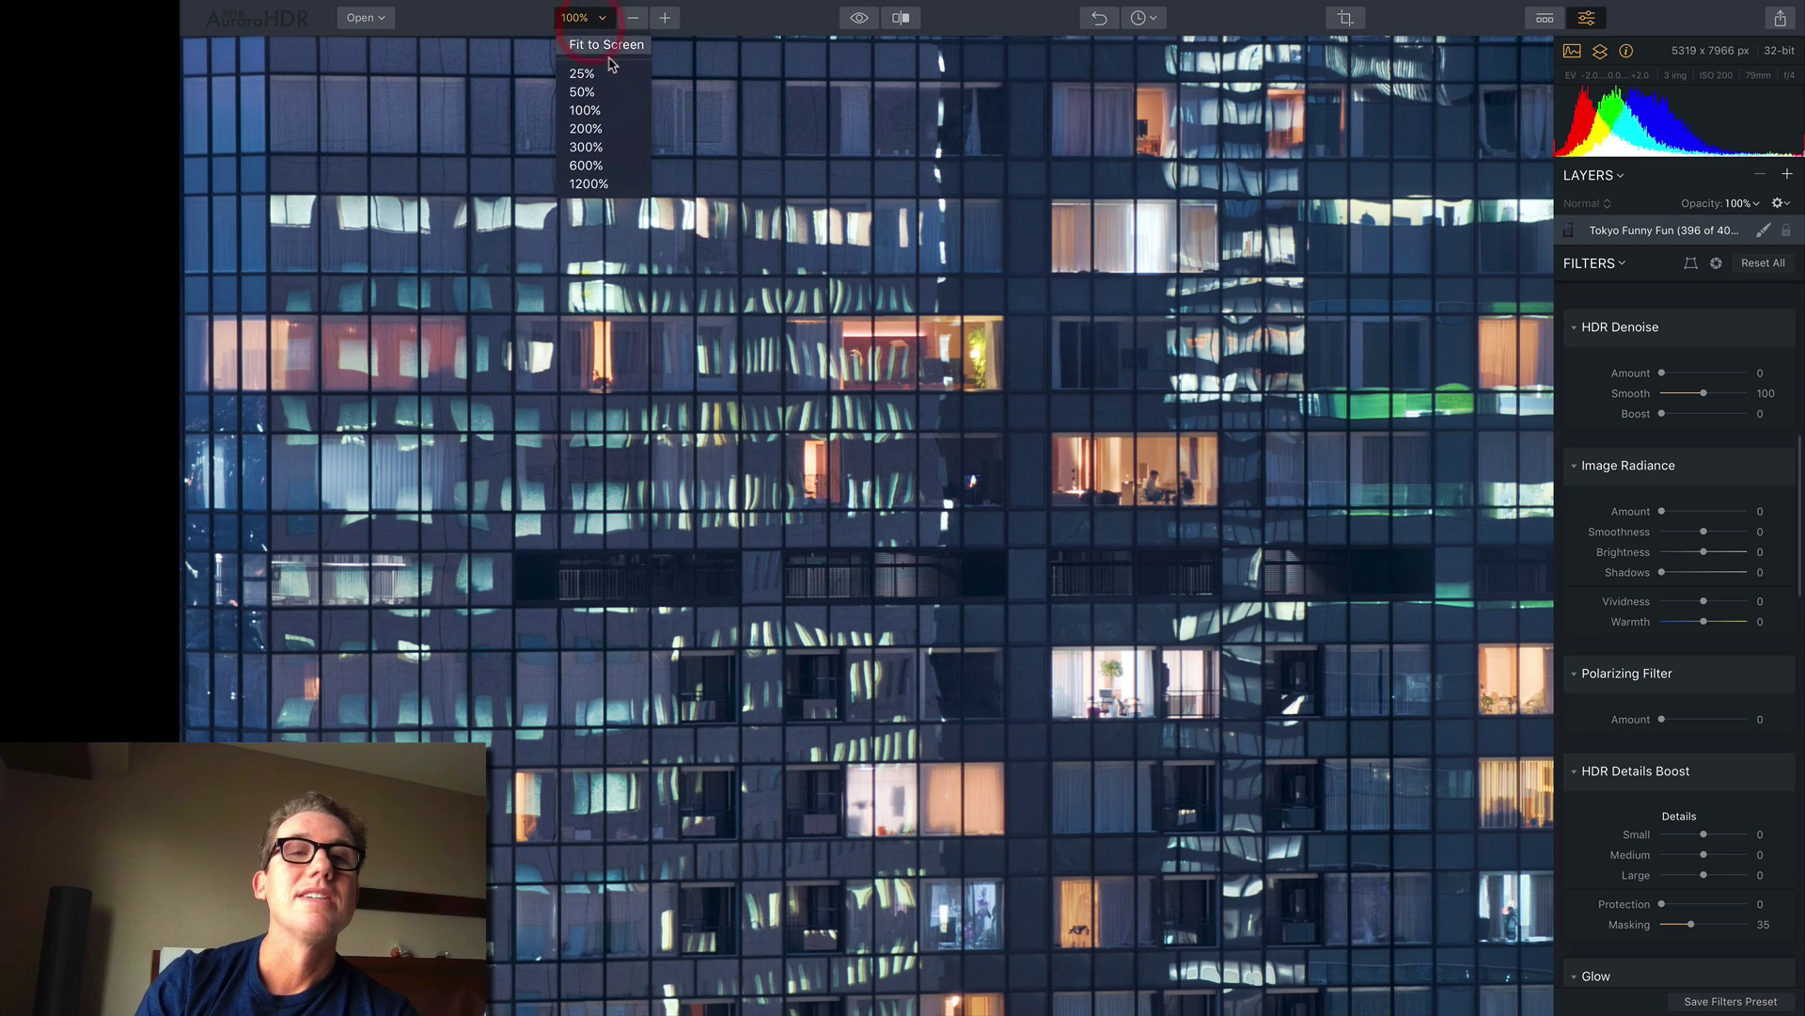
pyautogui.click(588, 129)
pyautogui.hscroll(3, 804, 621)
pyautogui.scroll(2, 804, 621)
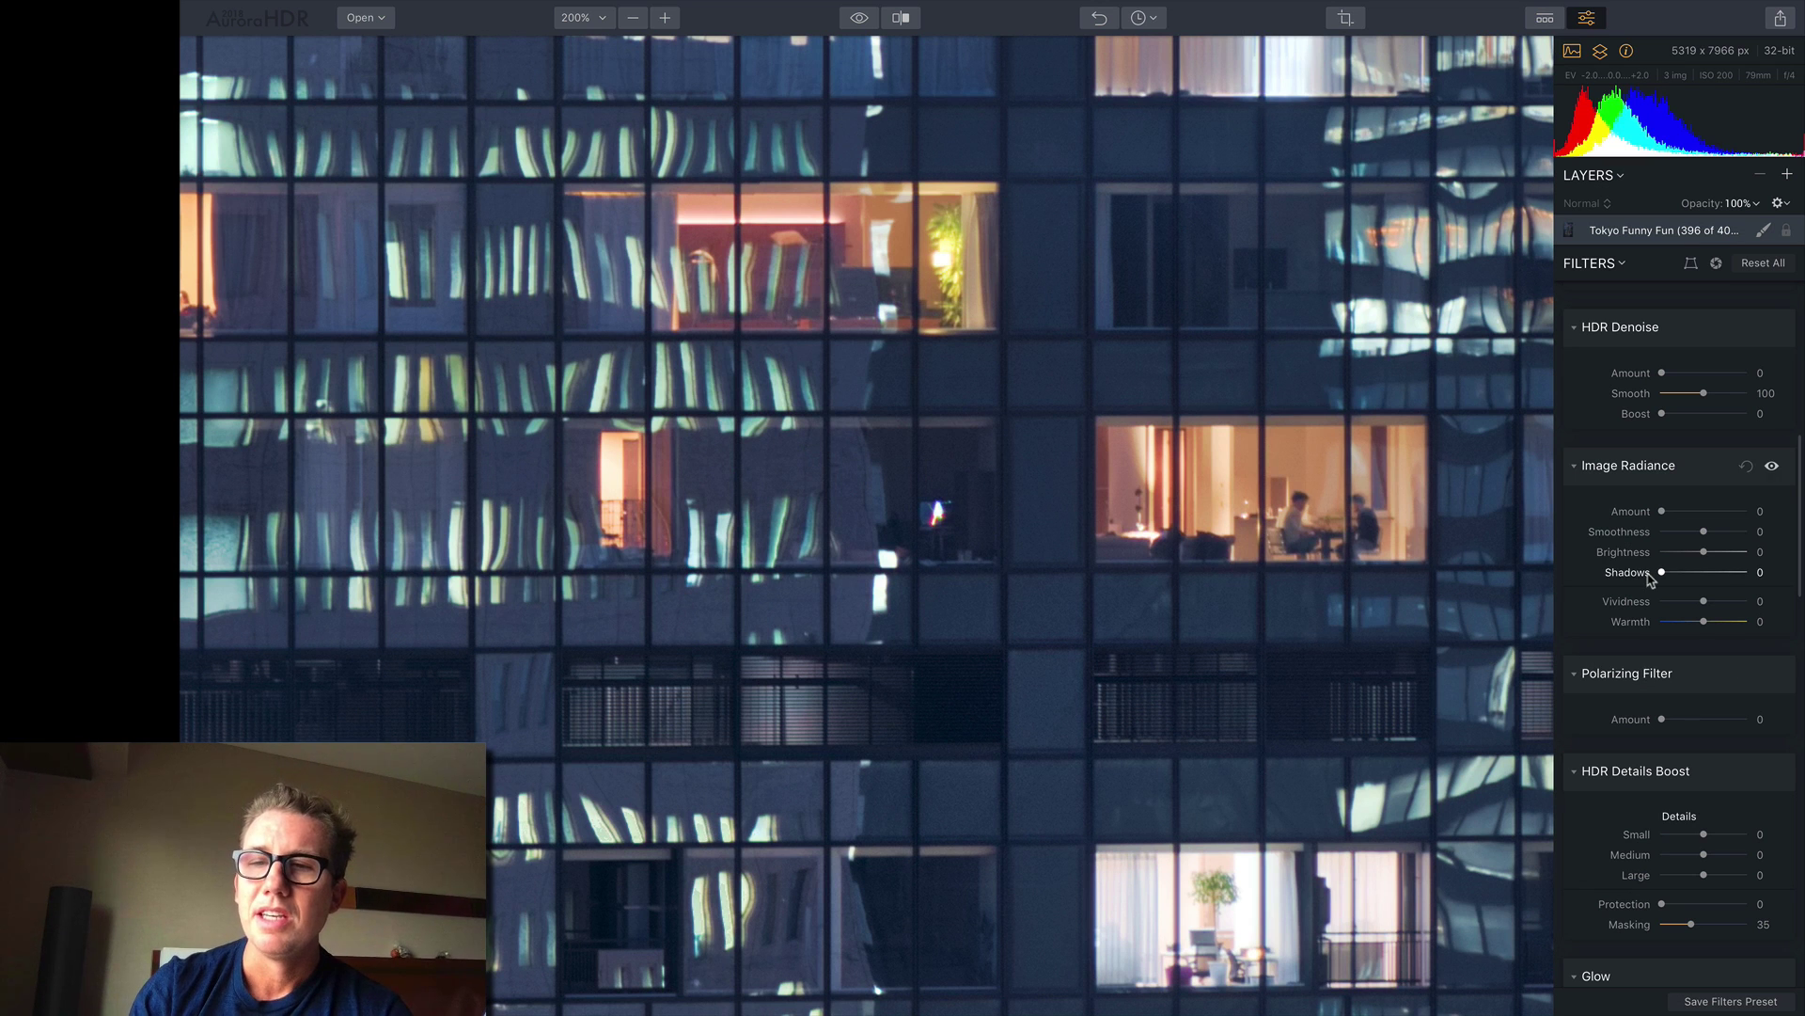
pyautogui.scroll(5, 1650, 578)
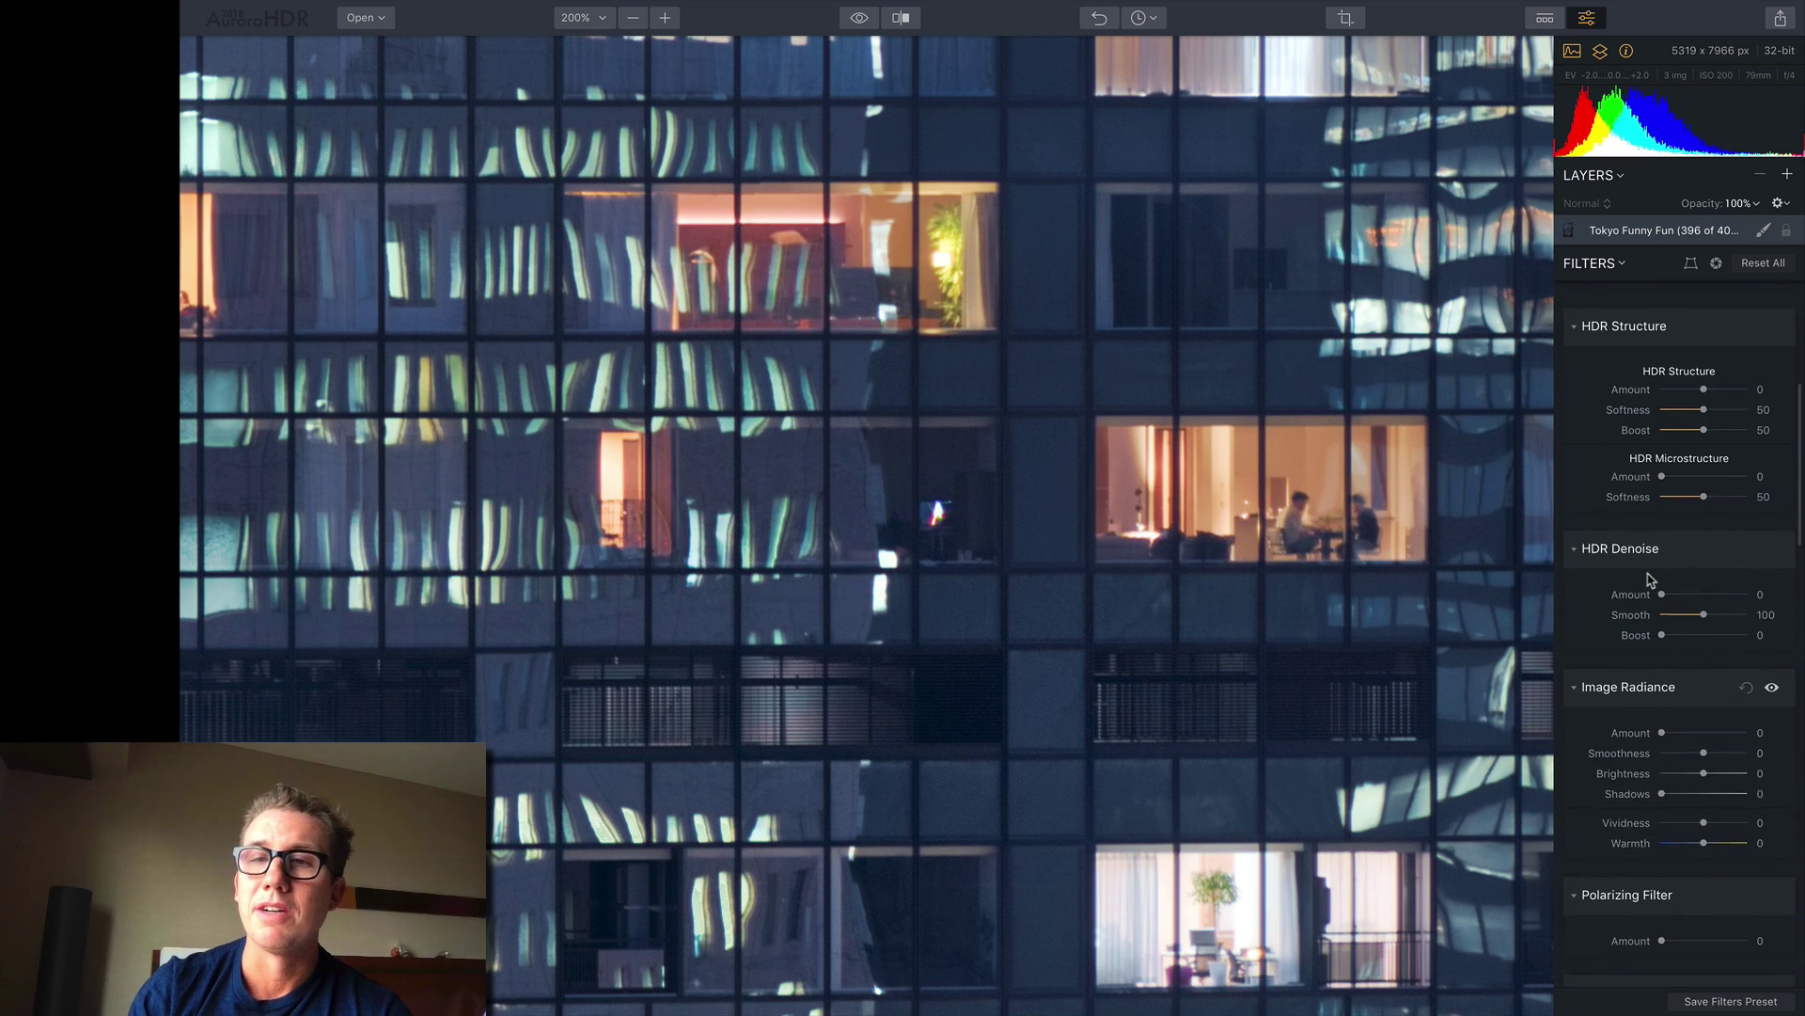
pyautogui.scroll(1, 1650, 579)
pyautogui.moveTo(1704, 454); pyautogui.dragTo(1753, 456)
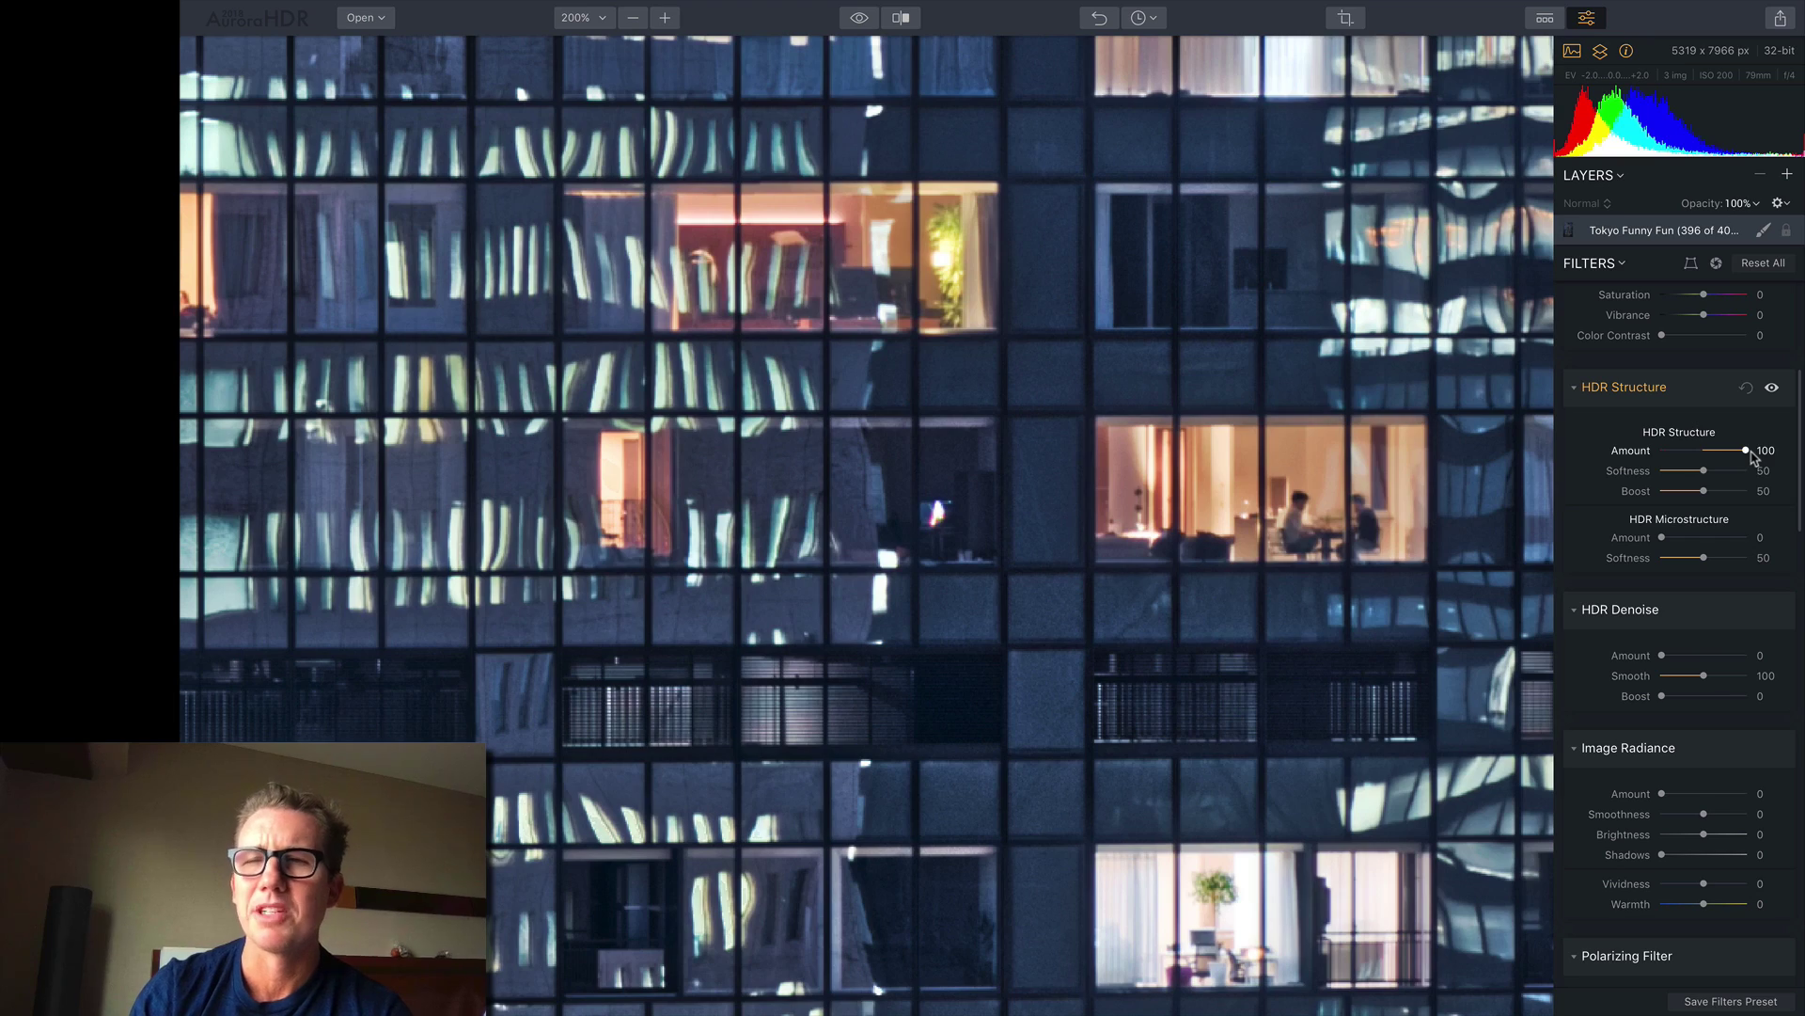
pyautogui.moveTo(1750, 456)
pyautogui.mouseDown()
pyautogui.moveTo(1734, 456)
pyautogui.moveTo(1745, 472)
pyautogui.moveTo(1647, 475)
pyautogui.moveTo(1745, 491)
pyautogui.mouseUp()
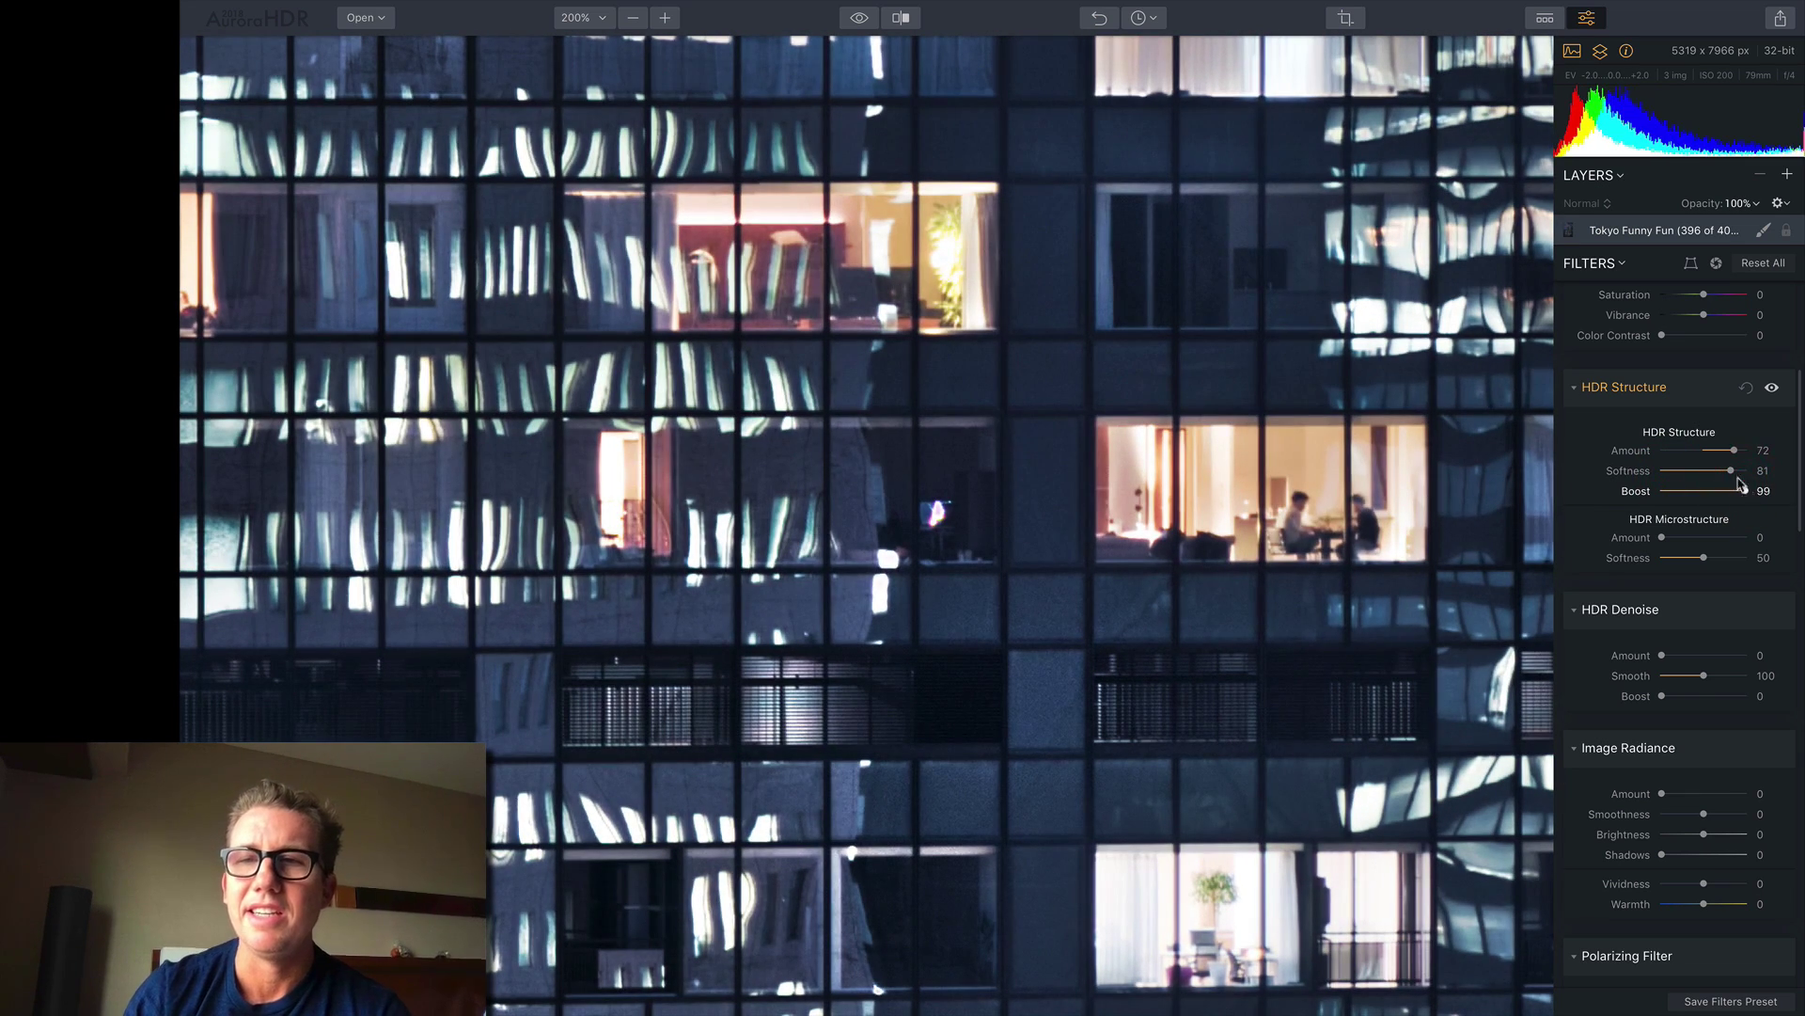
pyautogui.click(1773, 389)
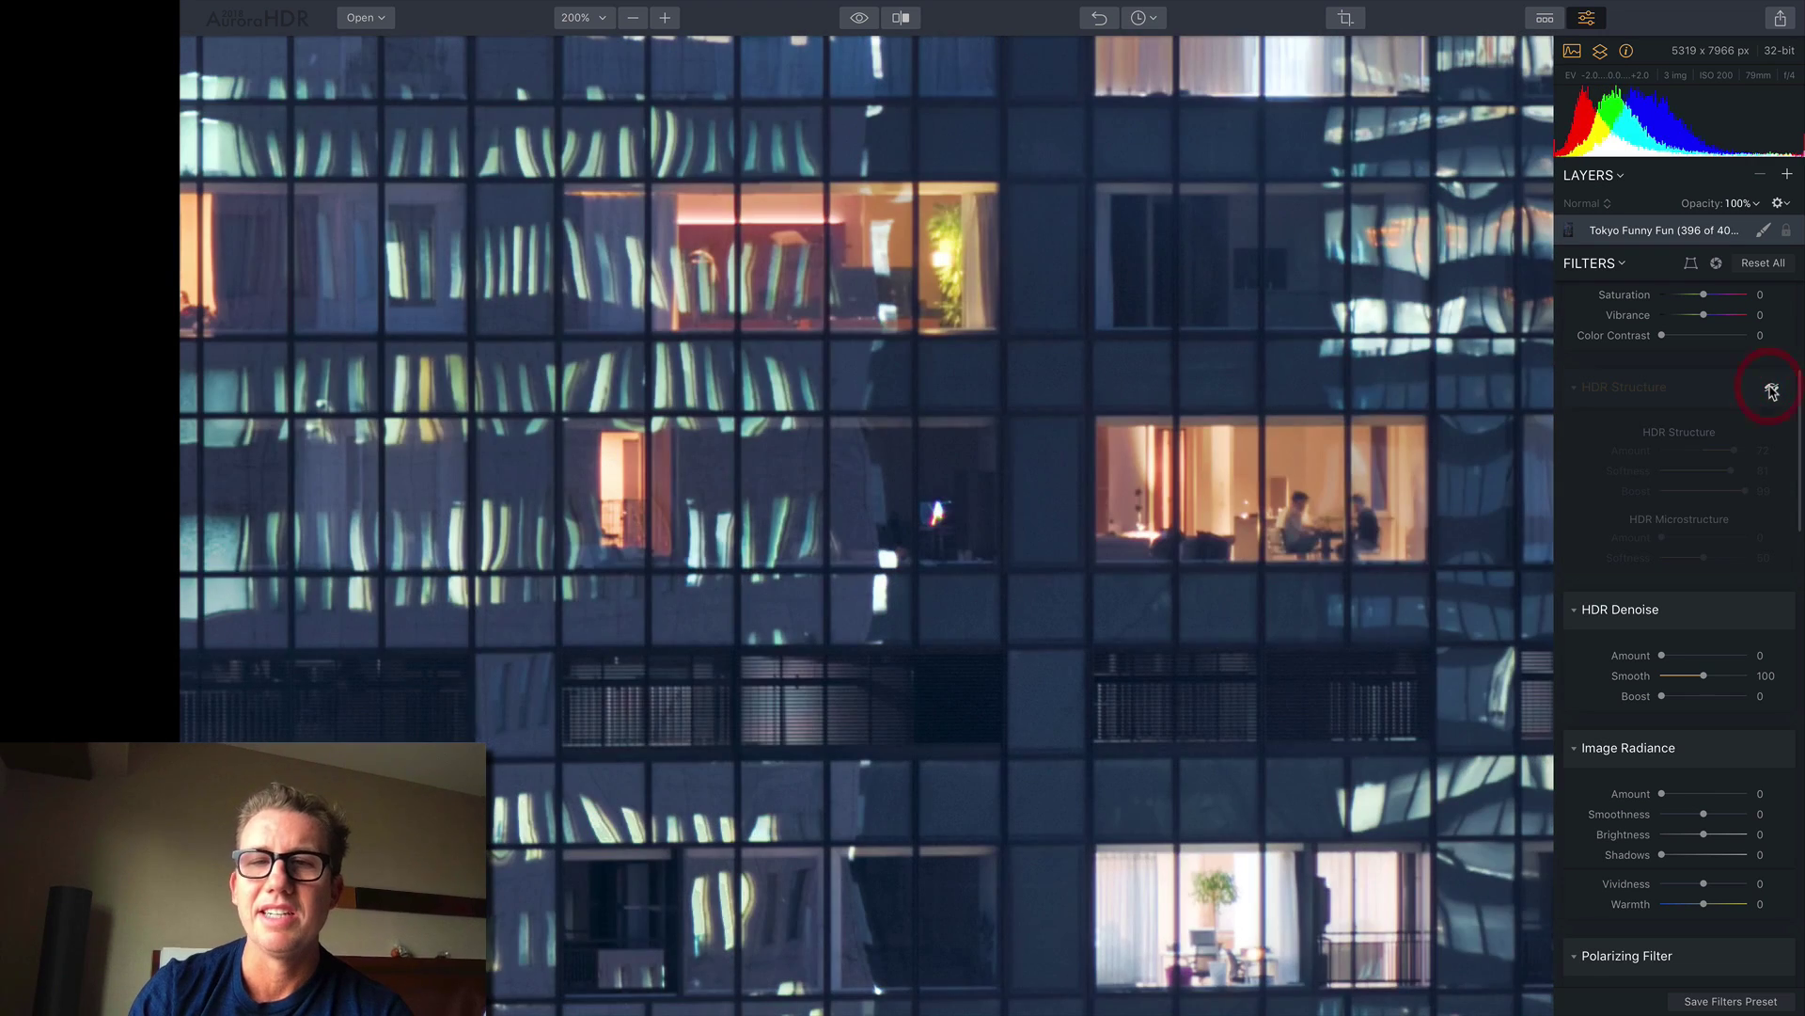
pyautogui.click(1773, 389)
pyautogui.click(1773, 390)
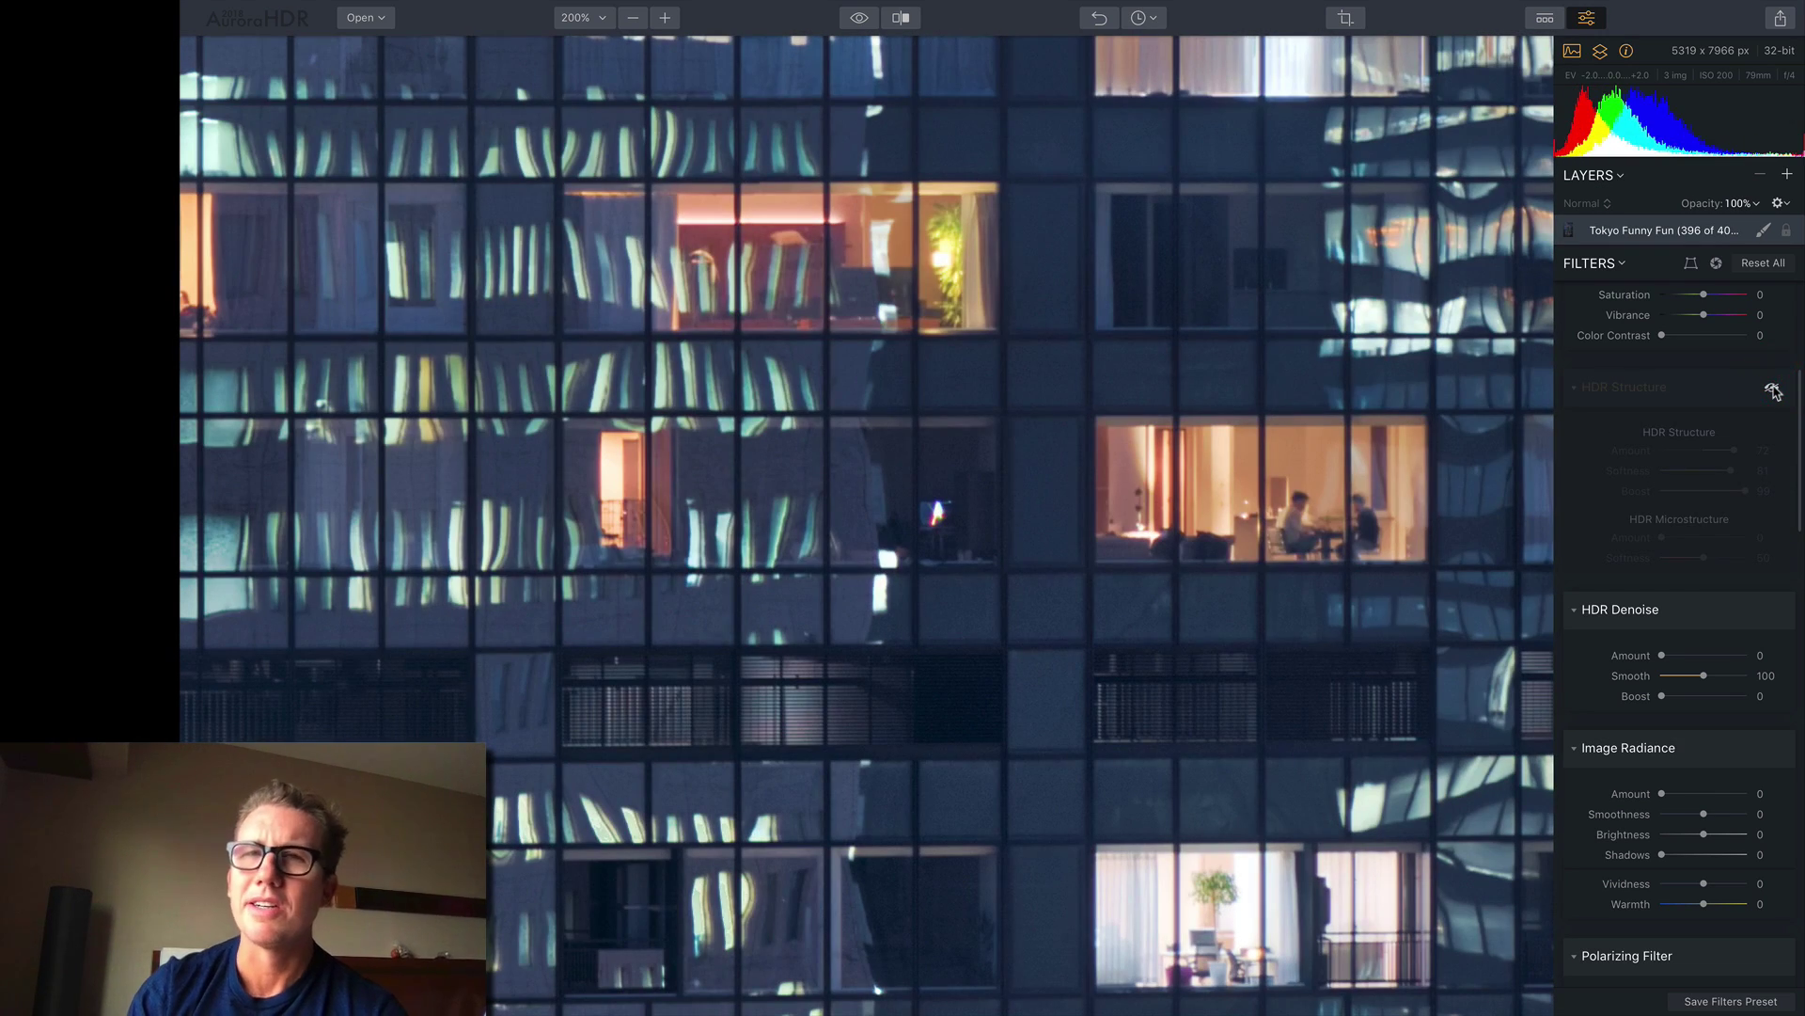
pyautogui.click(1773, 390)
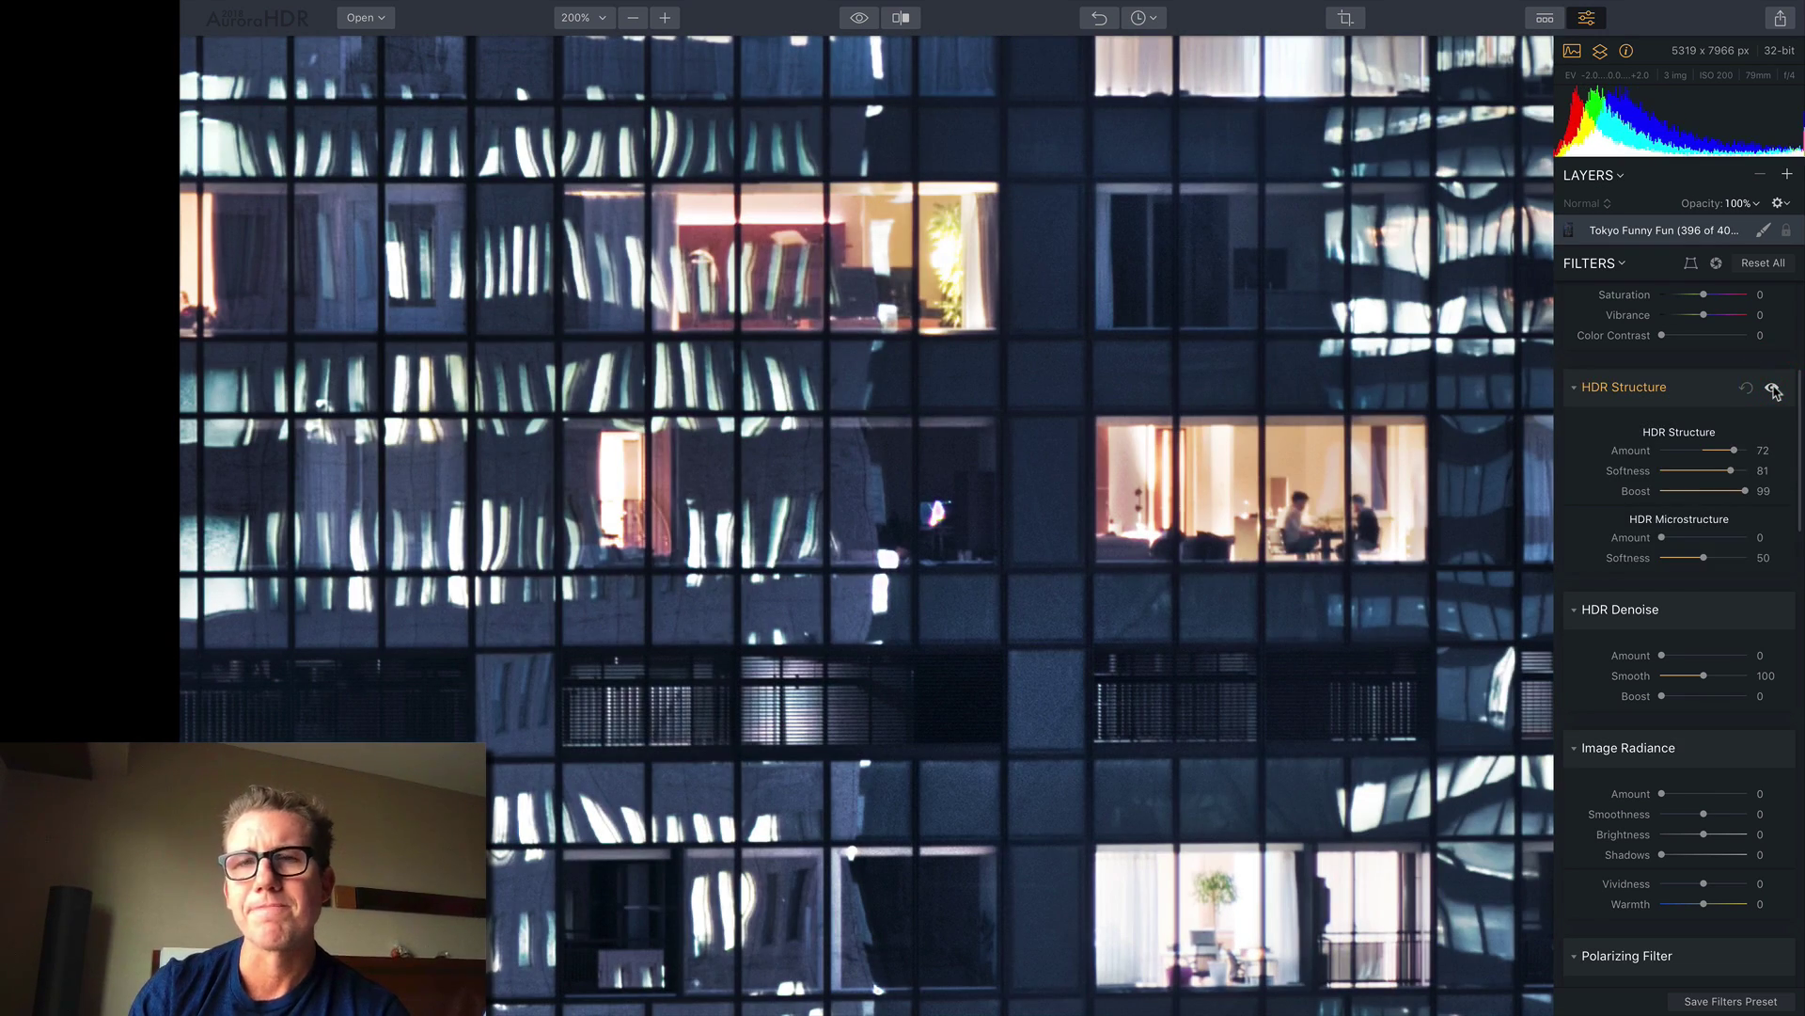
pyautogui.click(1772, 389)
pyautogui.click(1772, 389)
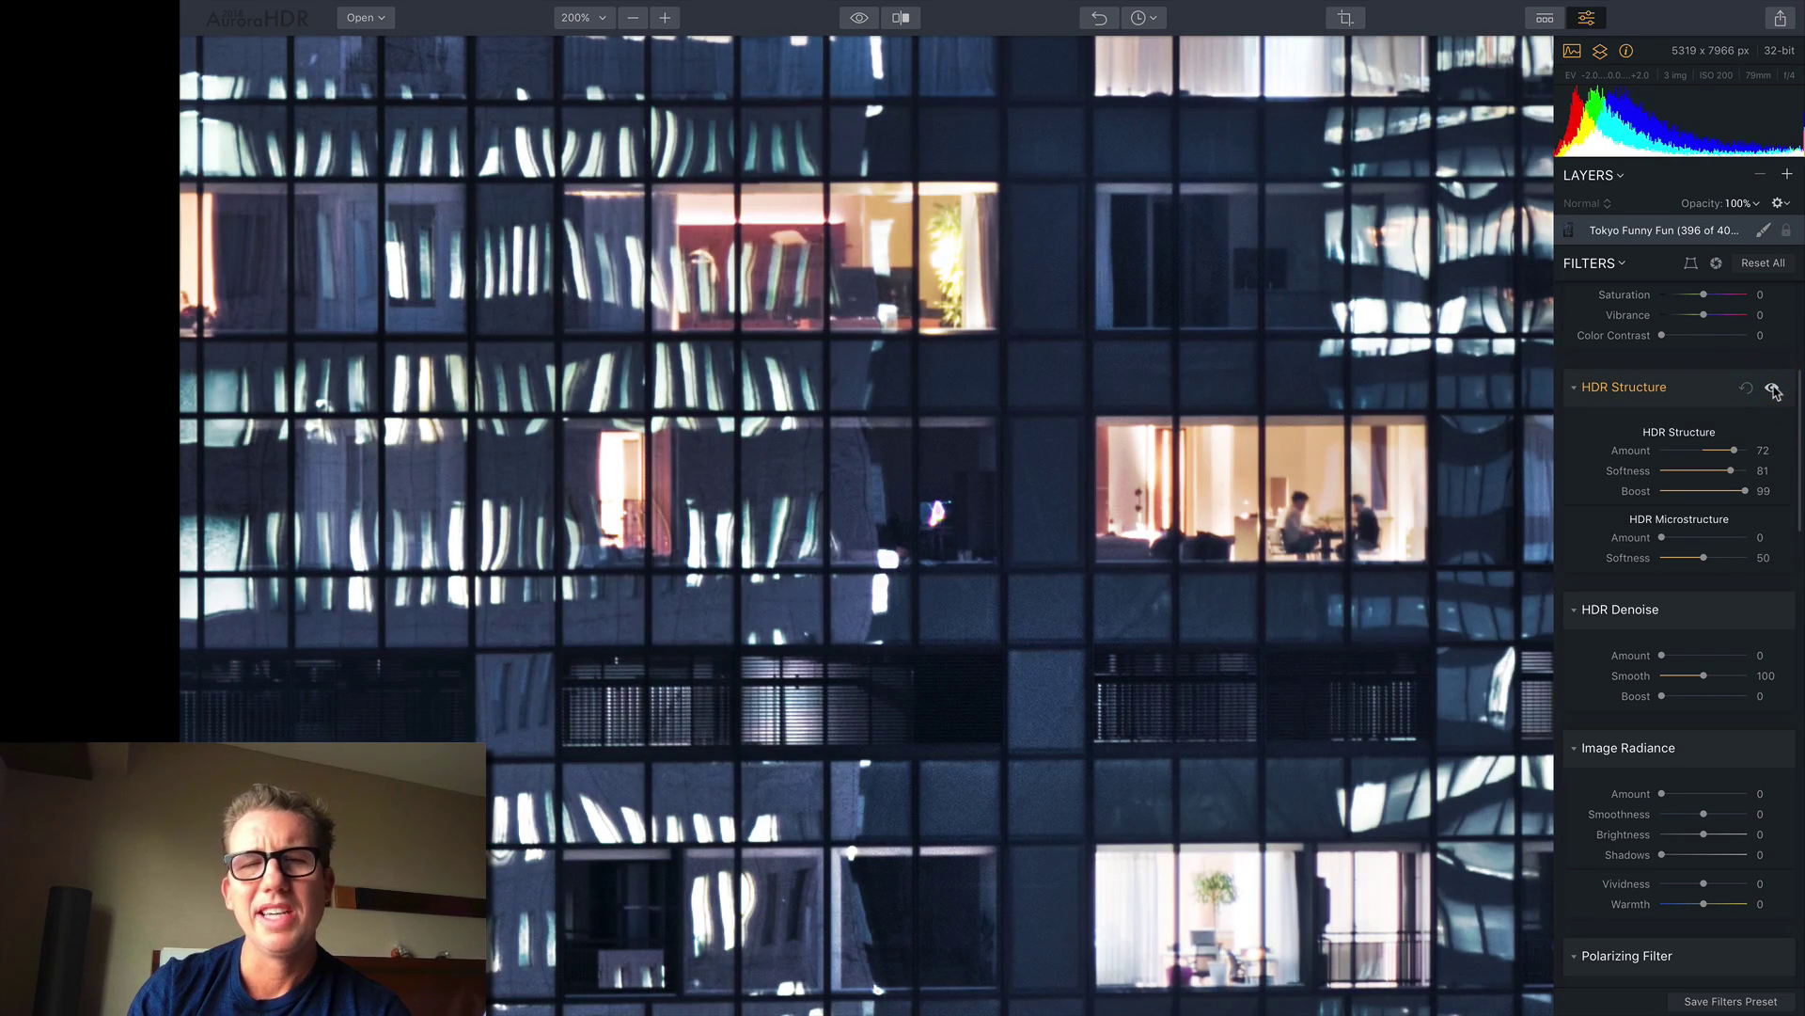
pyautogui.click(1773, 390)
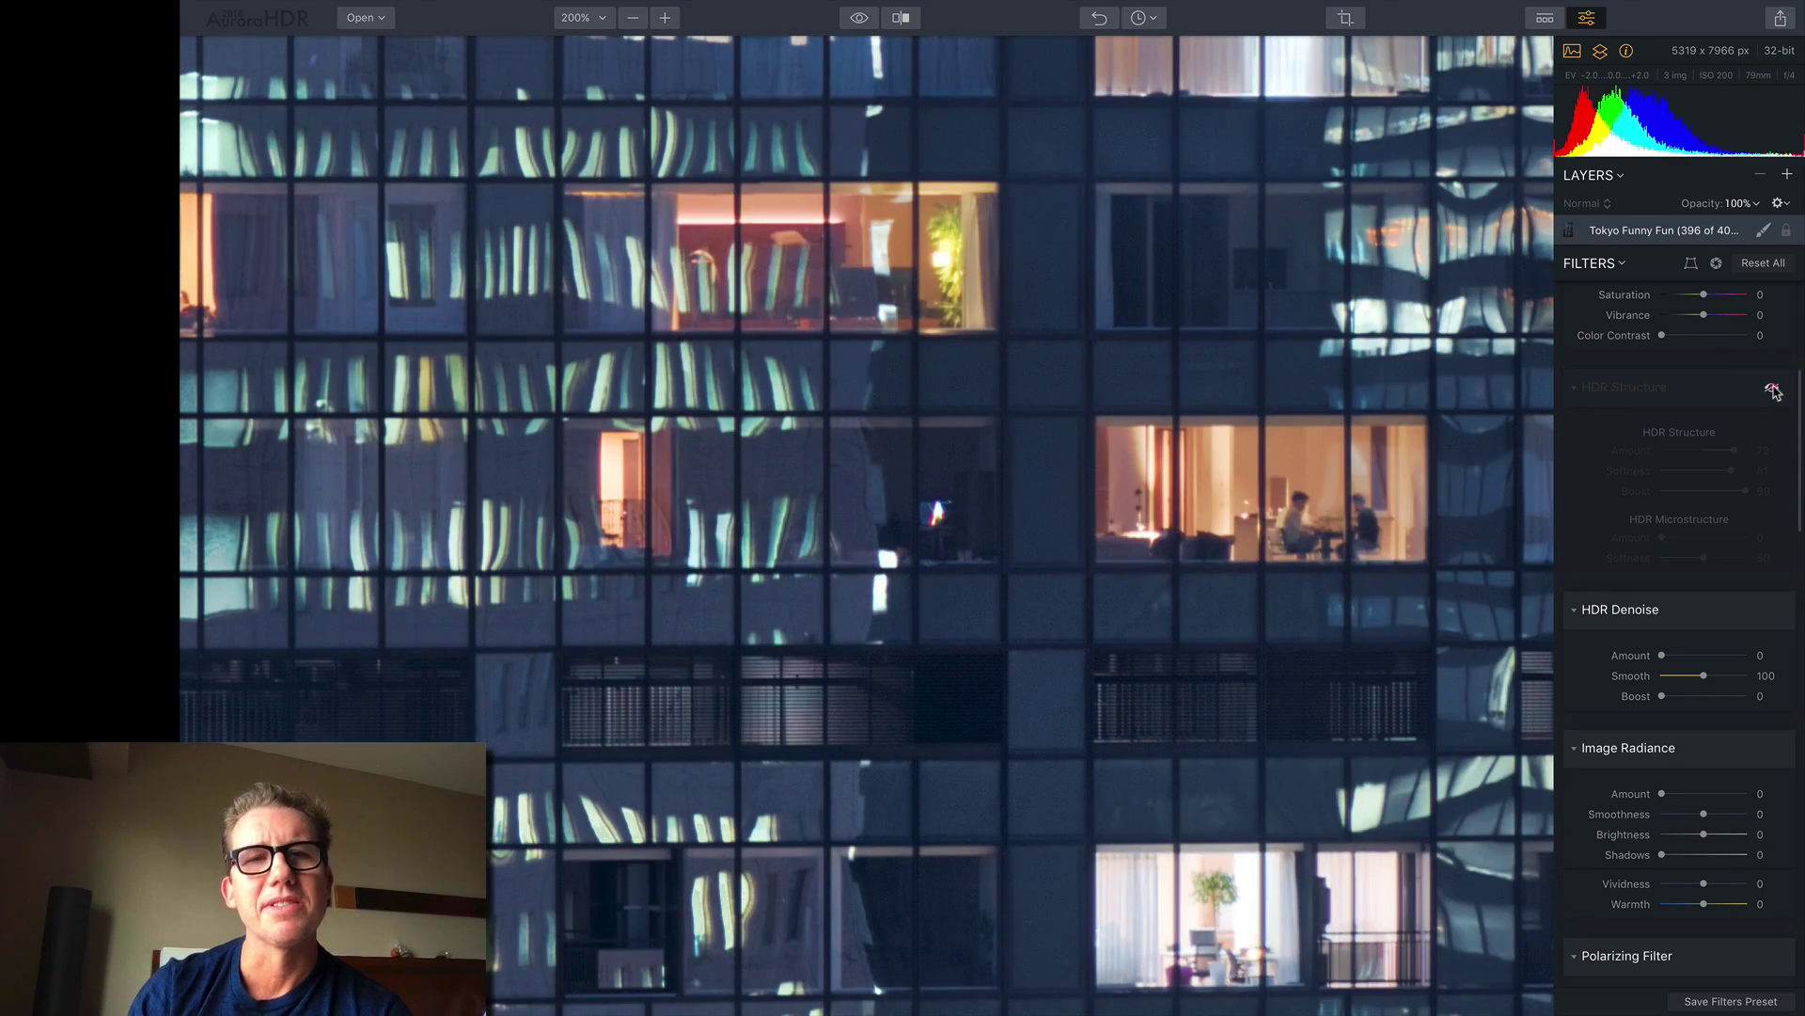
pyautogui.click(1772, 390)
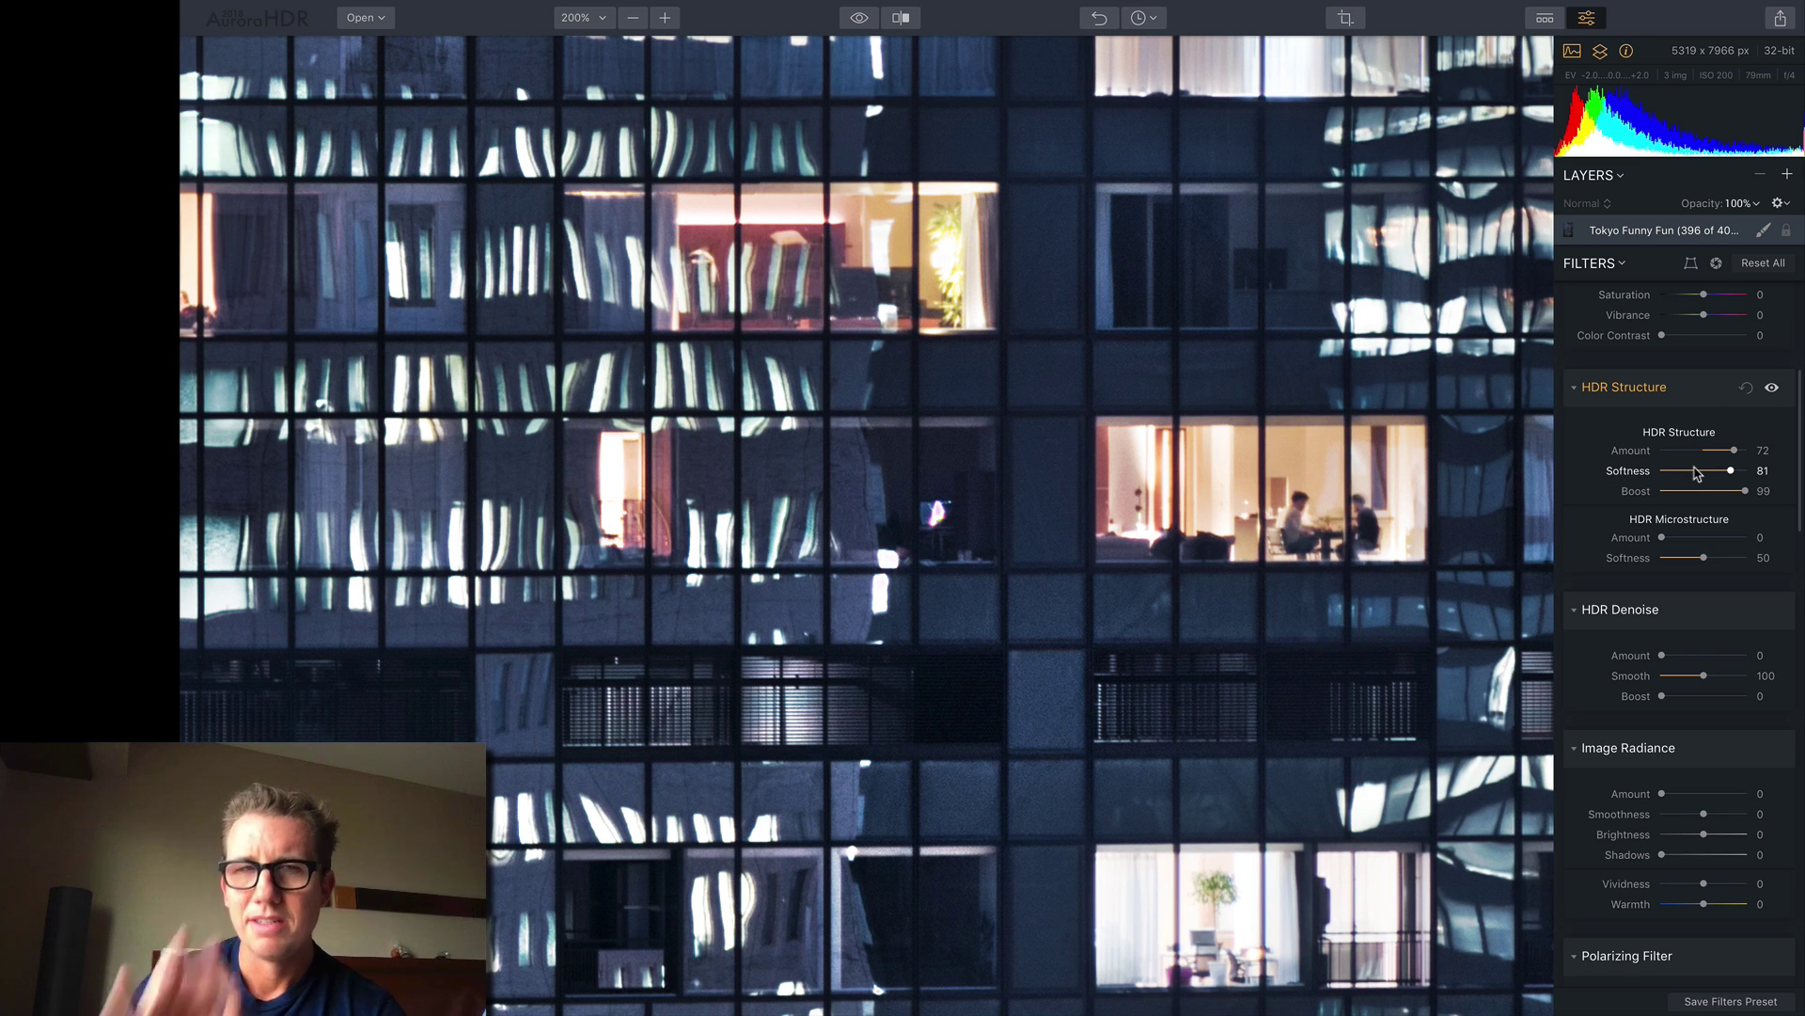
pyautogui.doubleClick(1632, 452)
pyautogui.doubleClick(1636, 470)
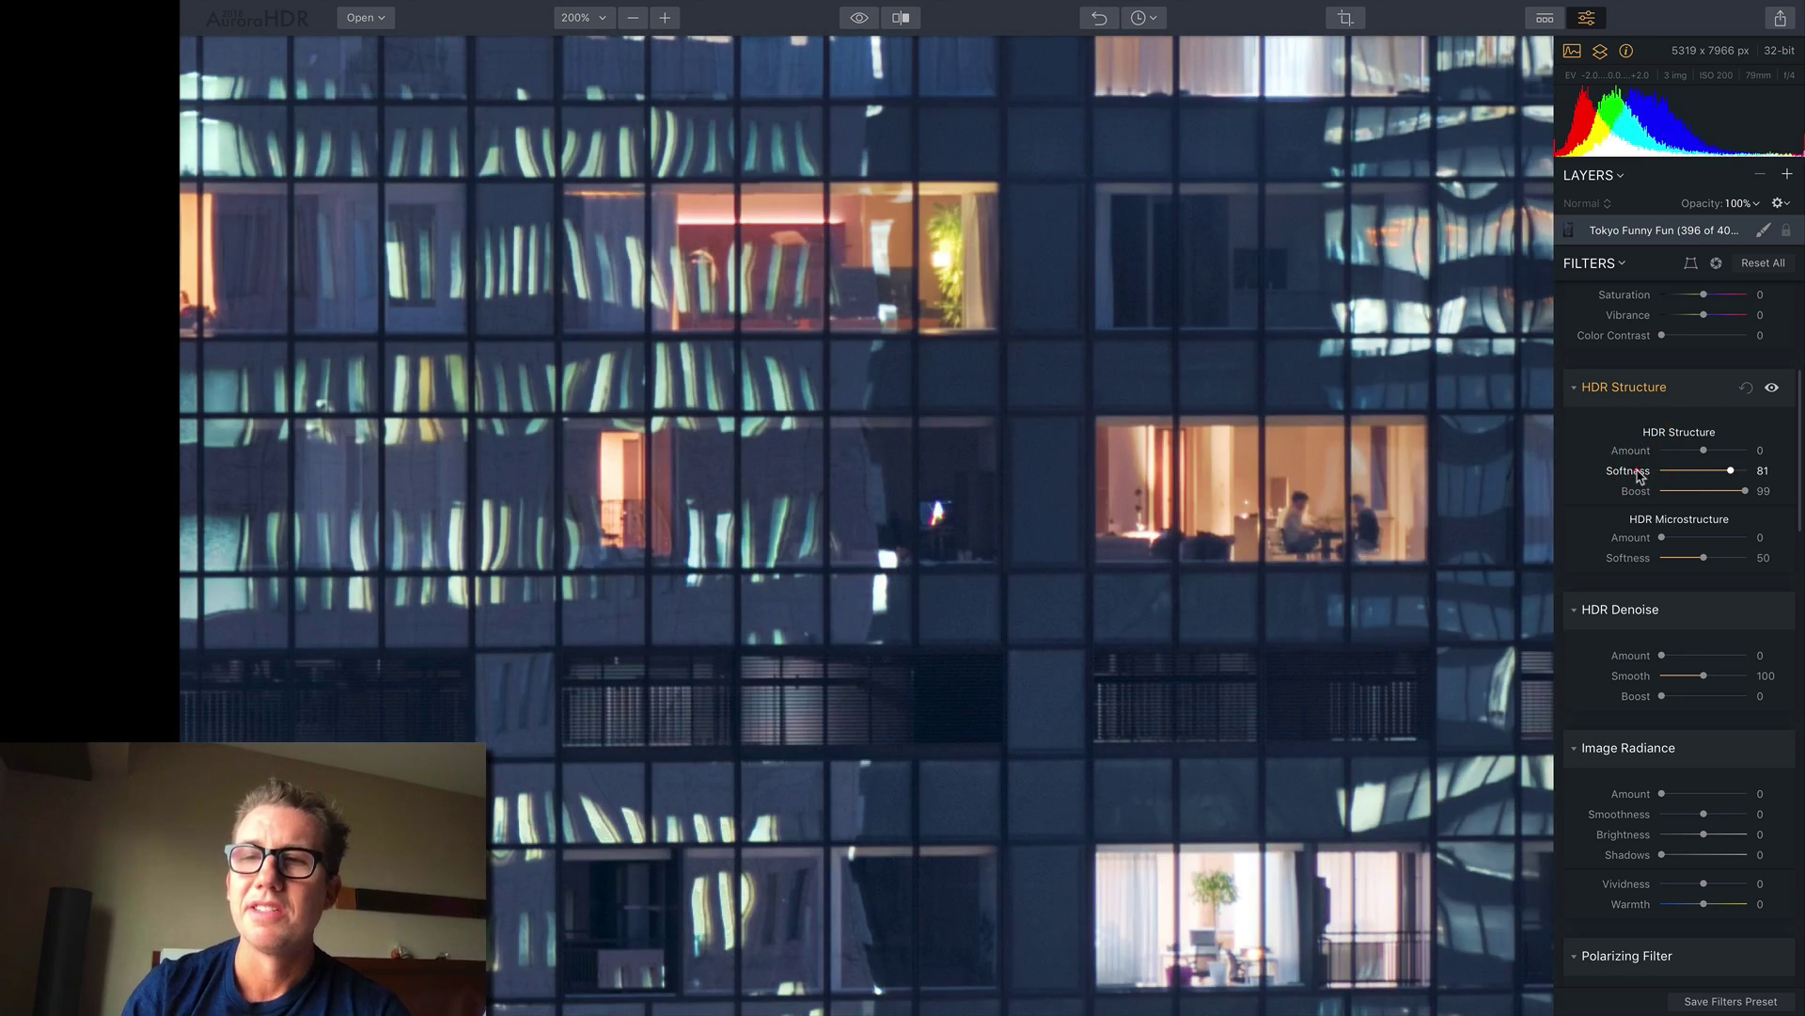
pyautogui.doubleClick(1638, 493)
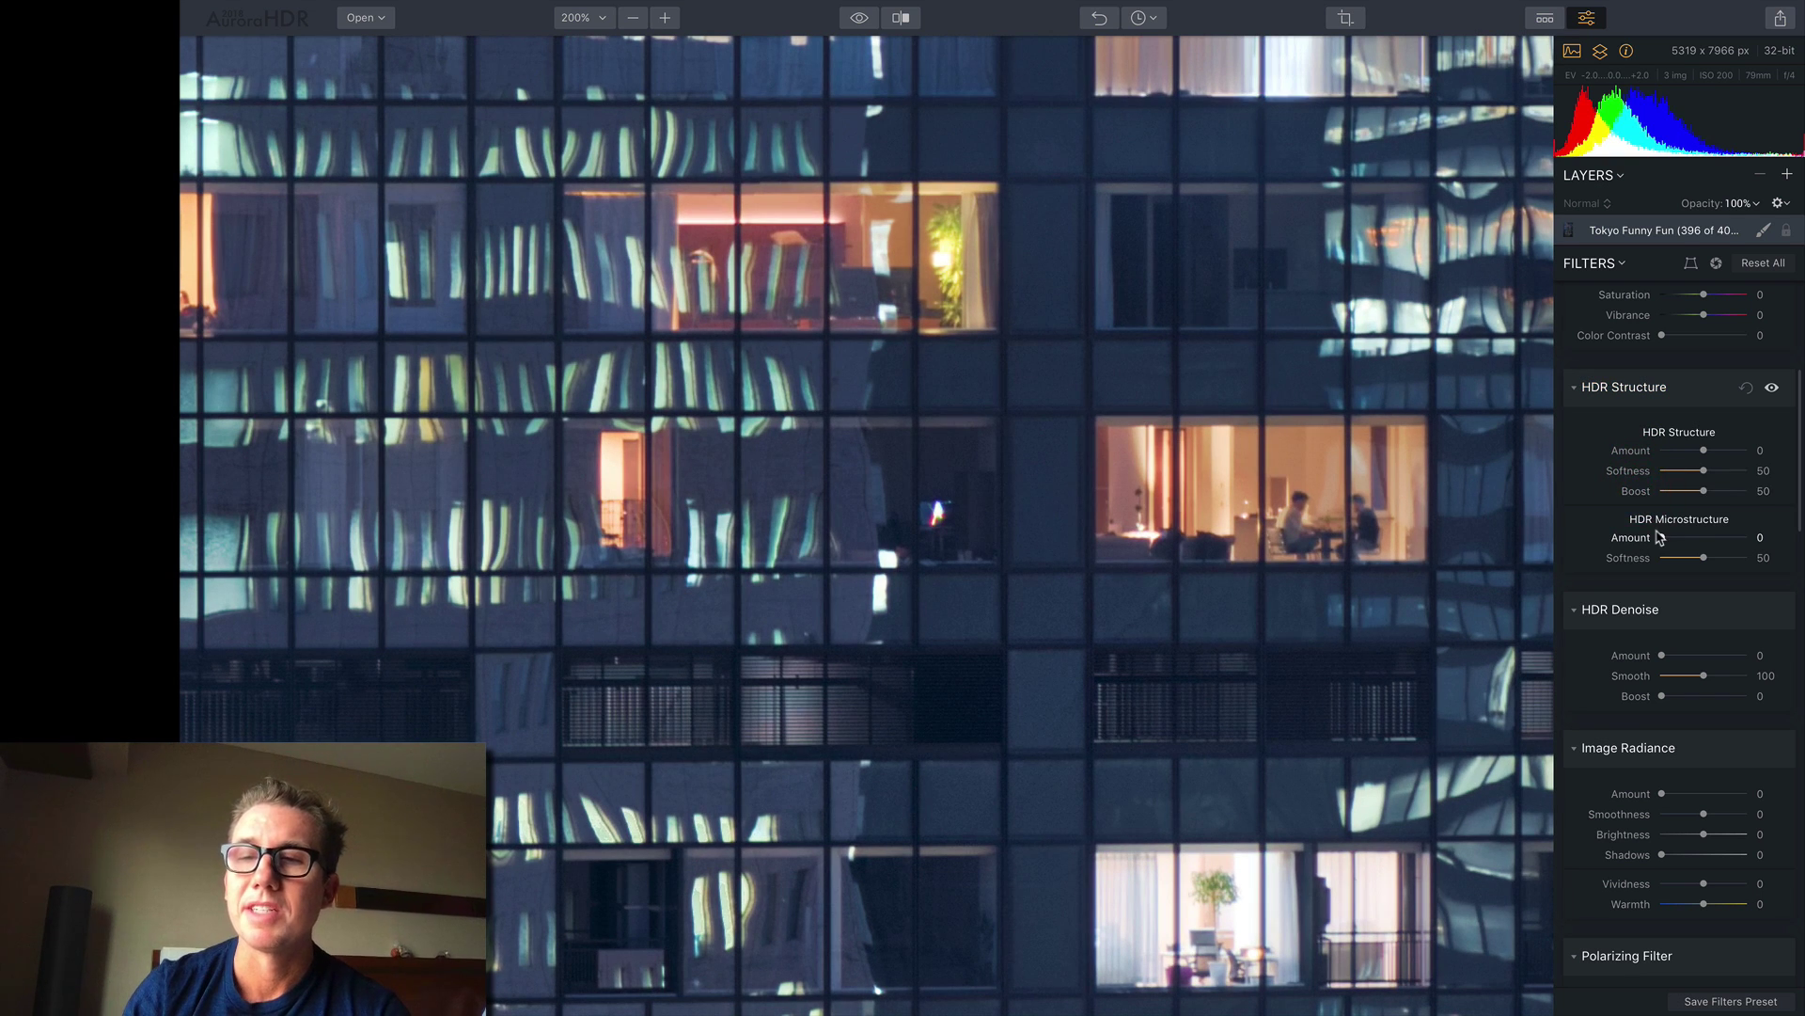
# - Set HDR Details Boost to Small 87, Medium 75, Large 12 and Protection 23
pyautogui.scroll(-2, 1657, 536)
pyautogui.scroll(-10, 1657, 536)
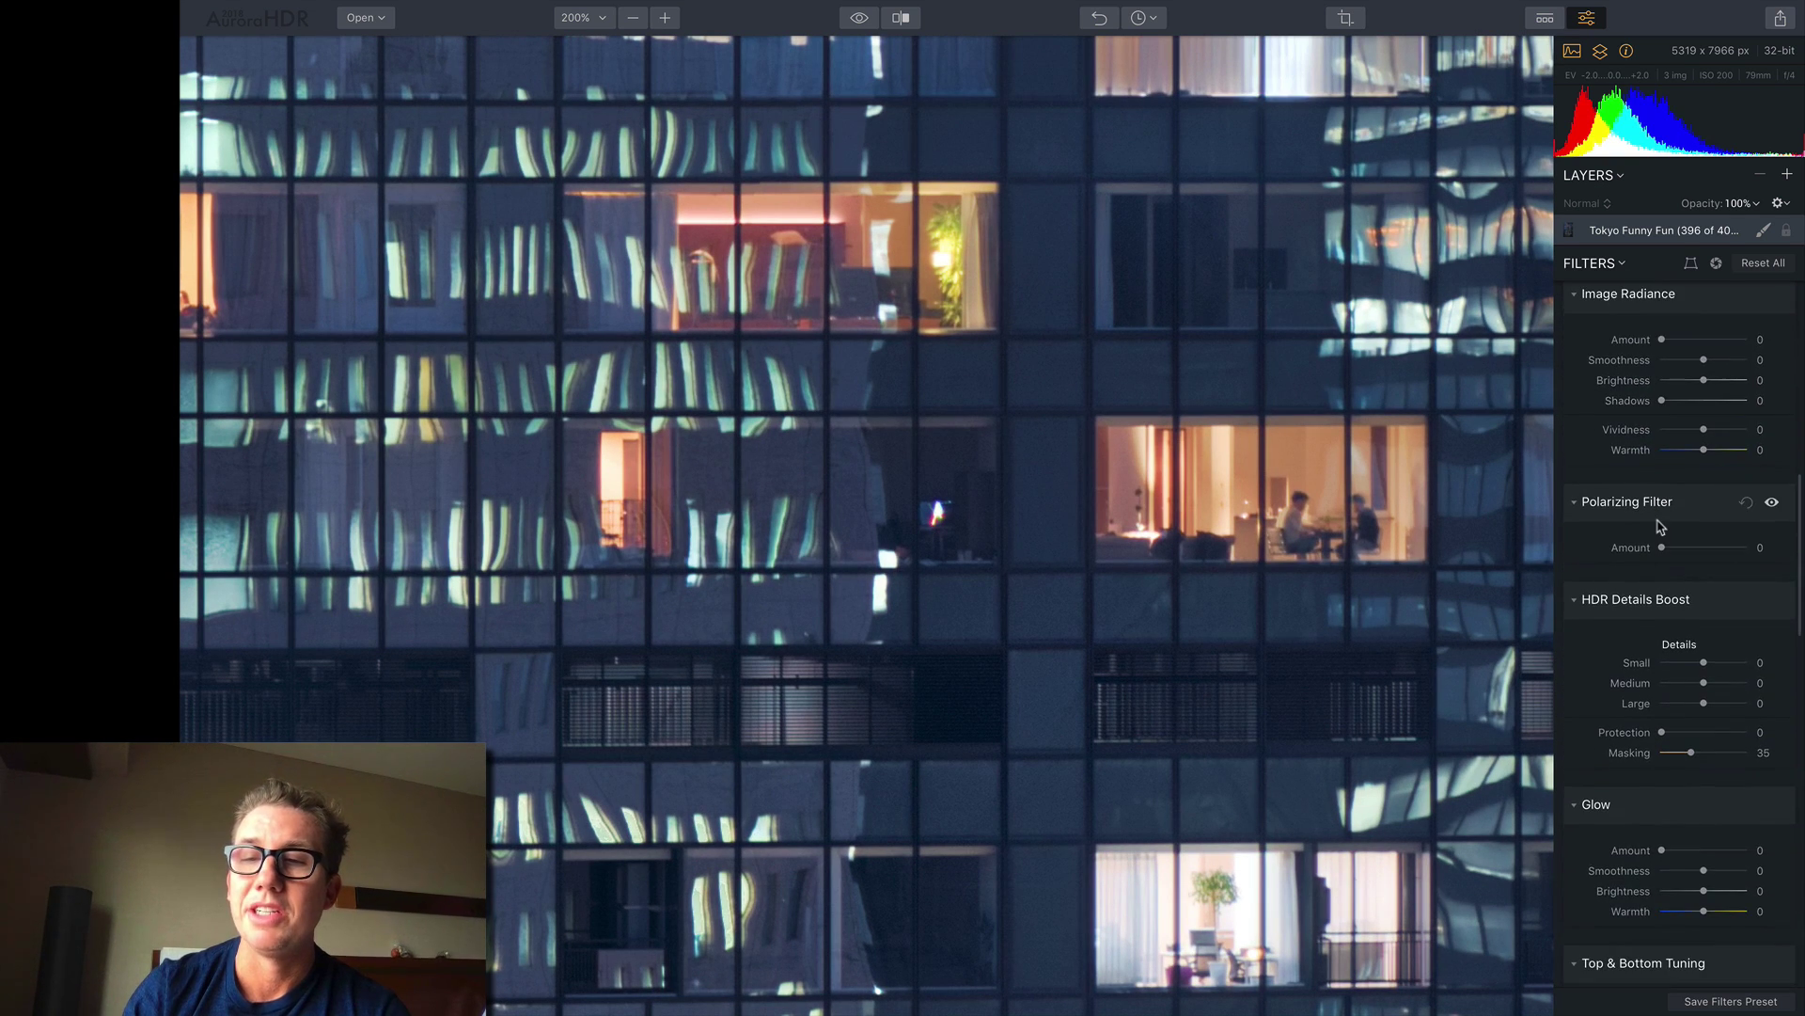
pyautogui.scroll(-2, 1660, 529)
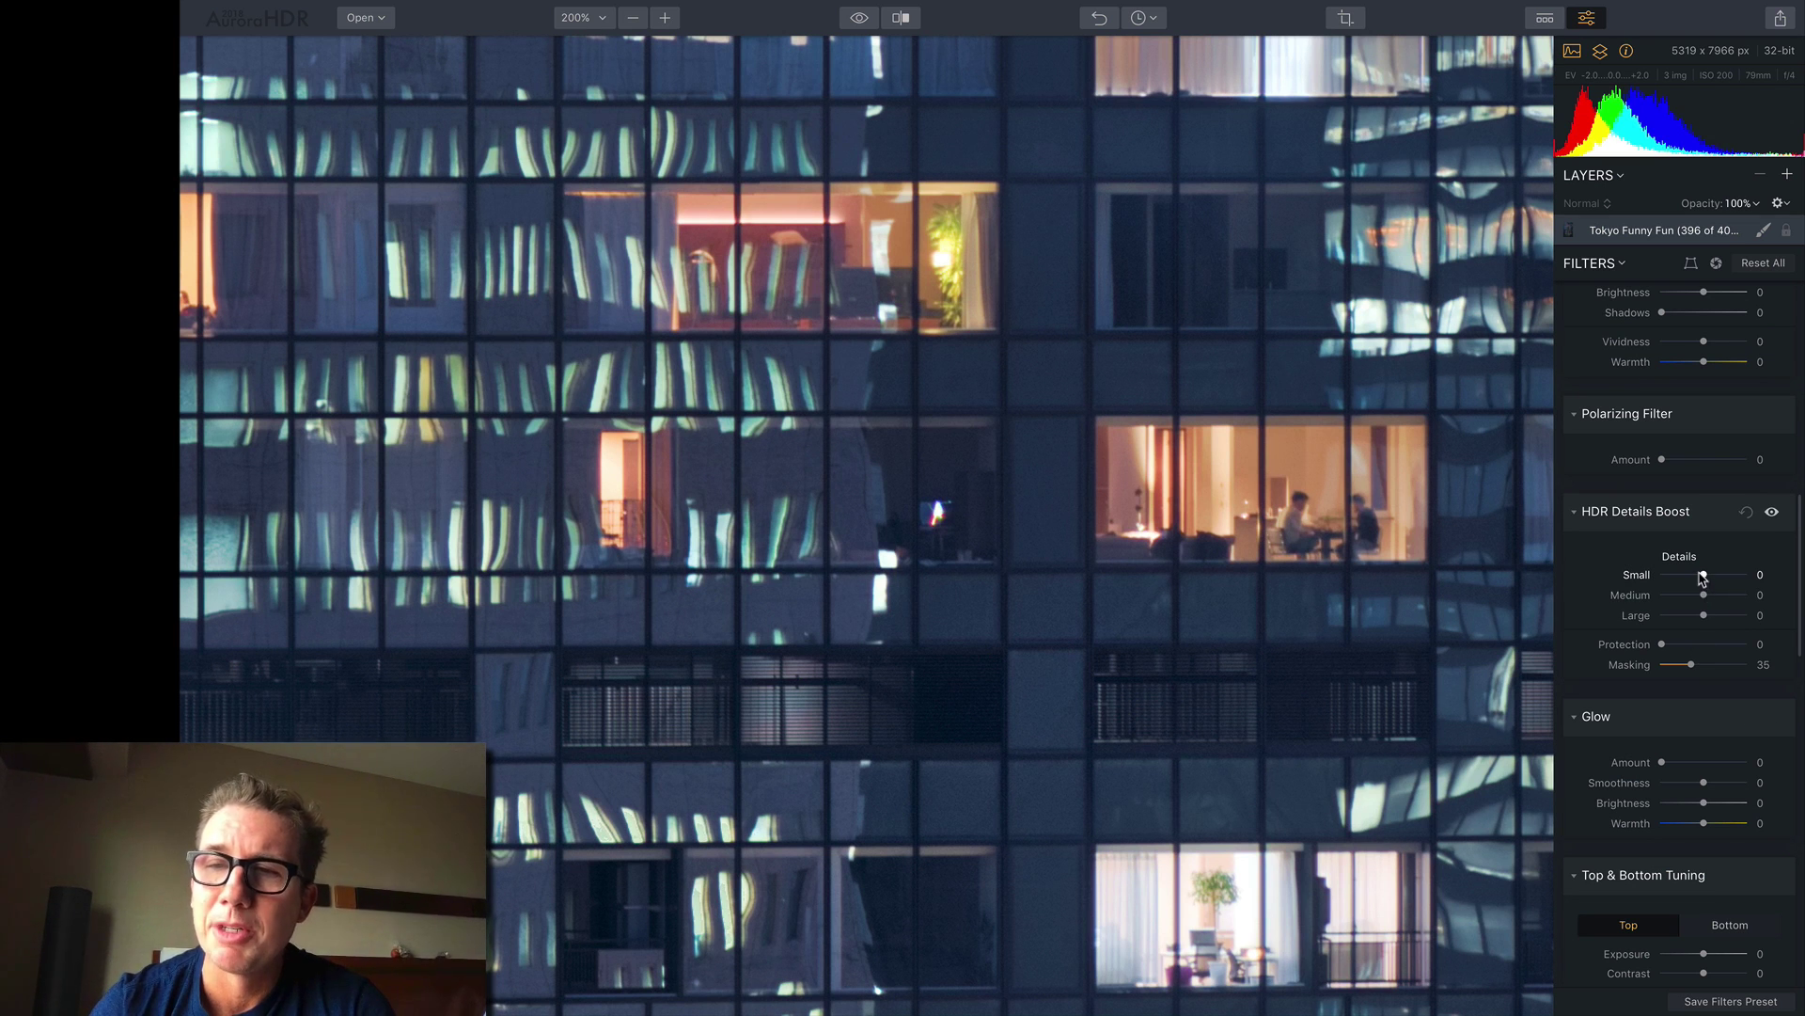
pyautogui.moveTo(1703, 576); pyautogui.dragTo(1737, 576)
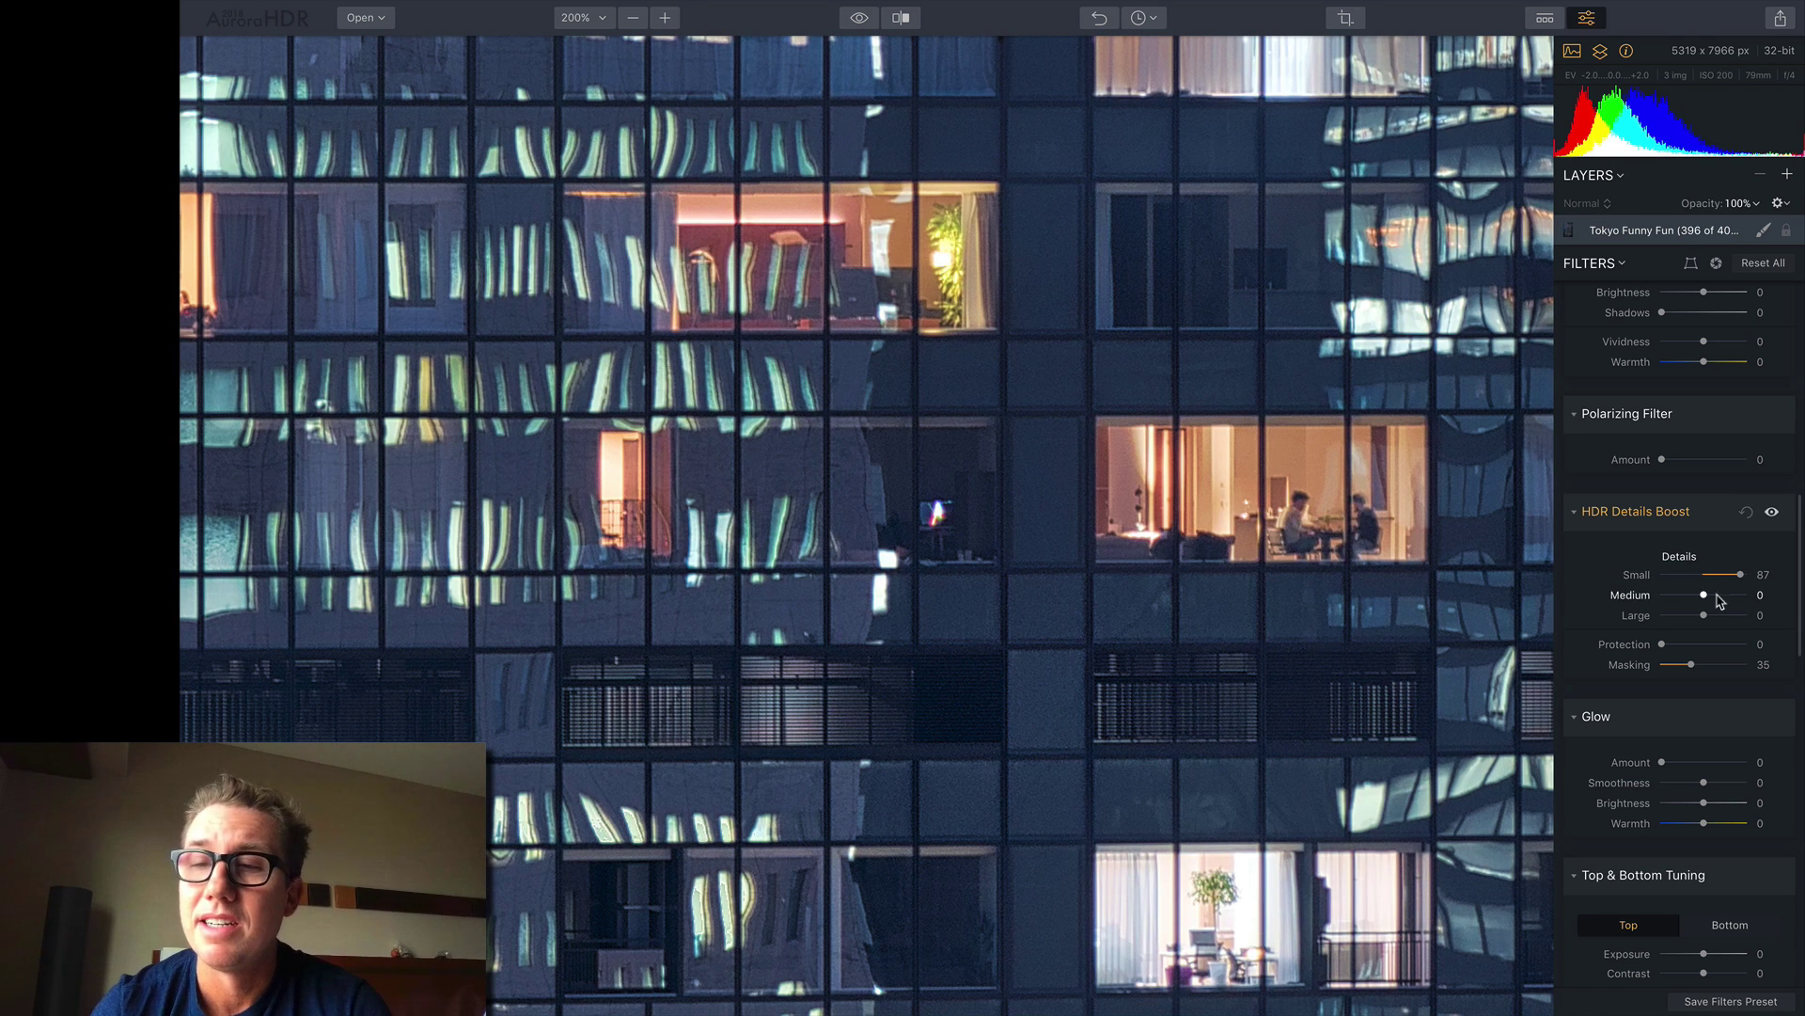
pyautogui.moveTo(1705, 596)
pyautogui.mouseDown()
pyautogui.moveTo(1742, 597)
pyautogui.moveTo(1744, 615)
pyautogui.moveTo(1709, 615)
pyautogui.mouseUp()
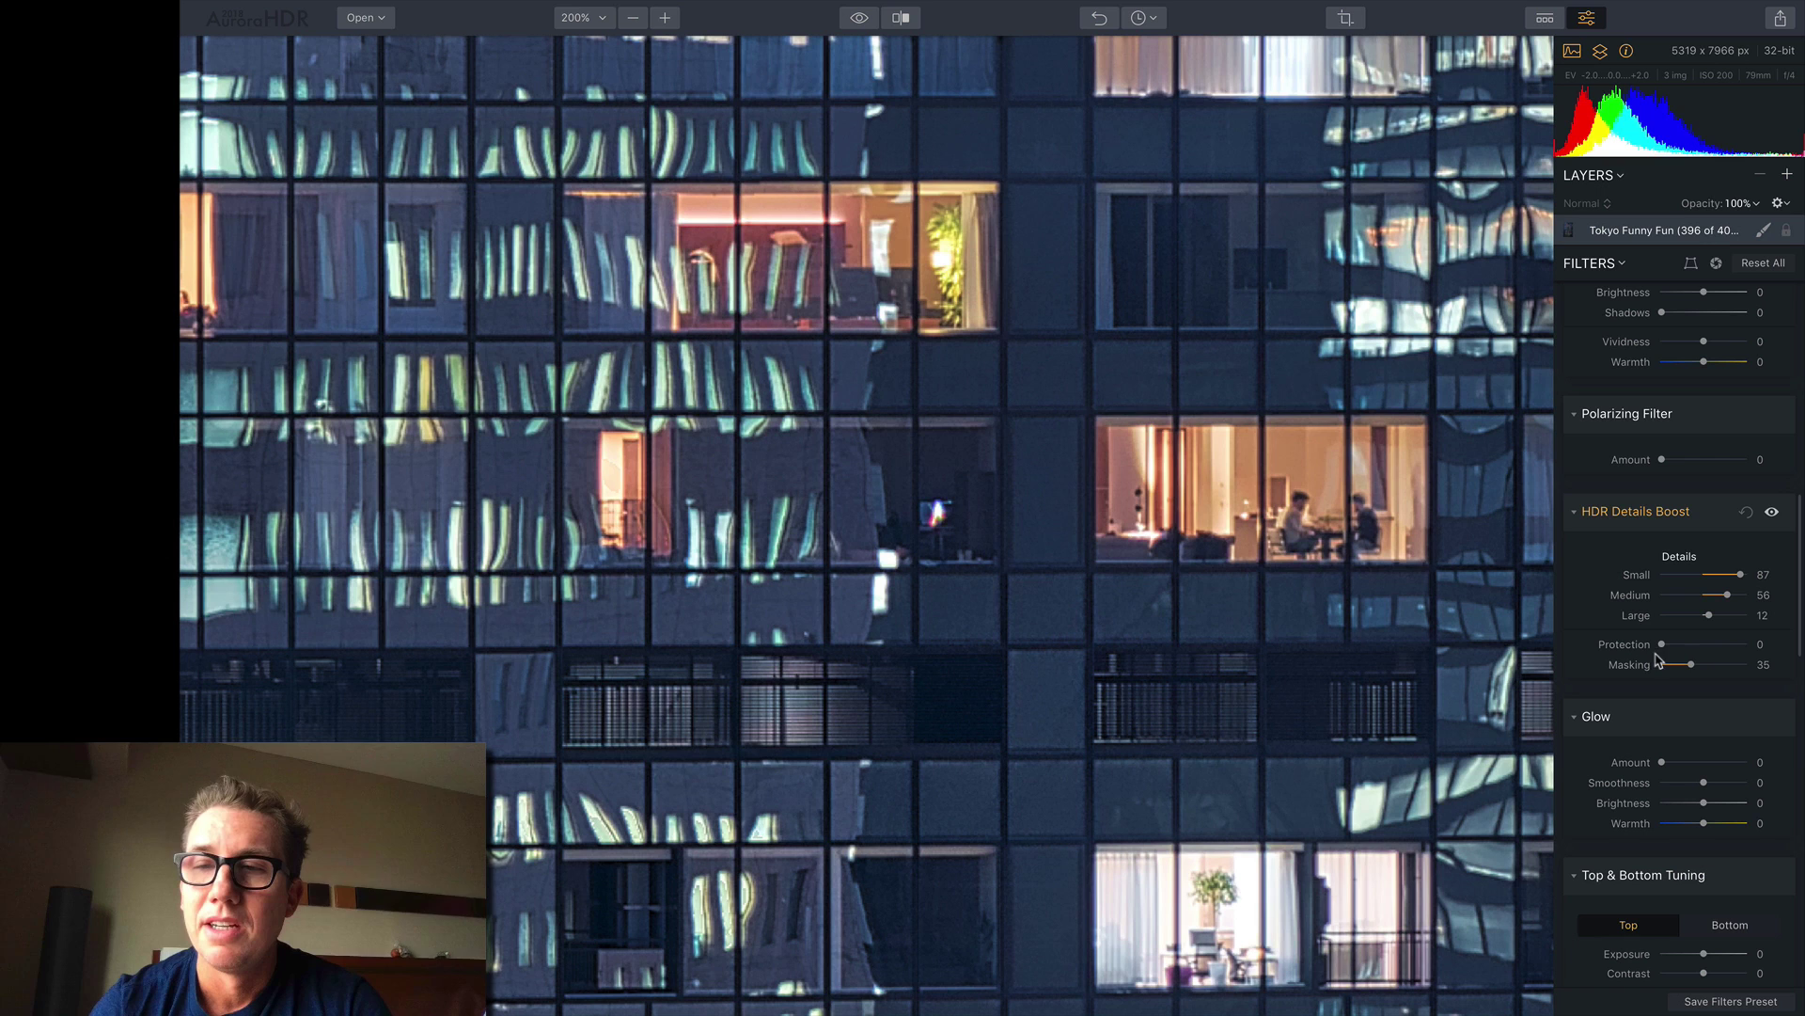
pyautogui.moveTo(1662, 645); pyautogui.dragTo(1589, 669)
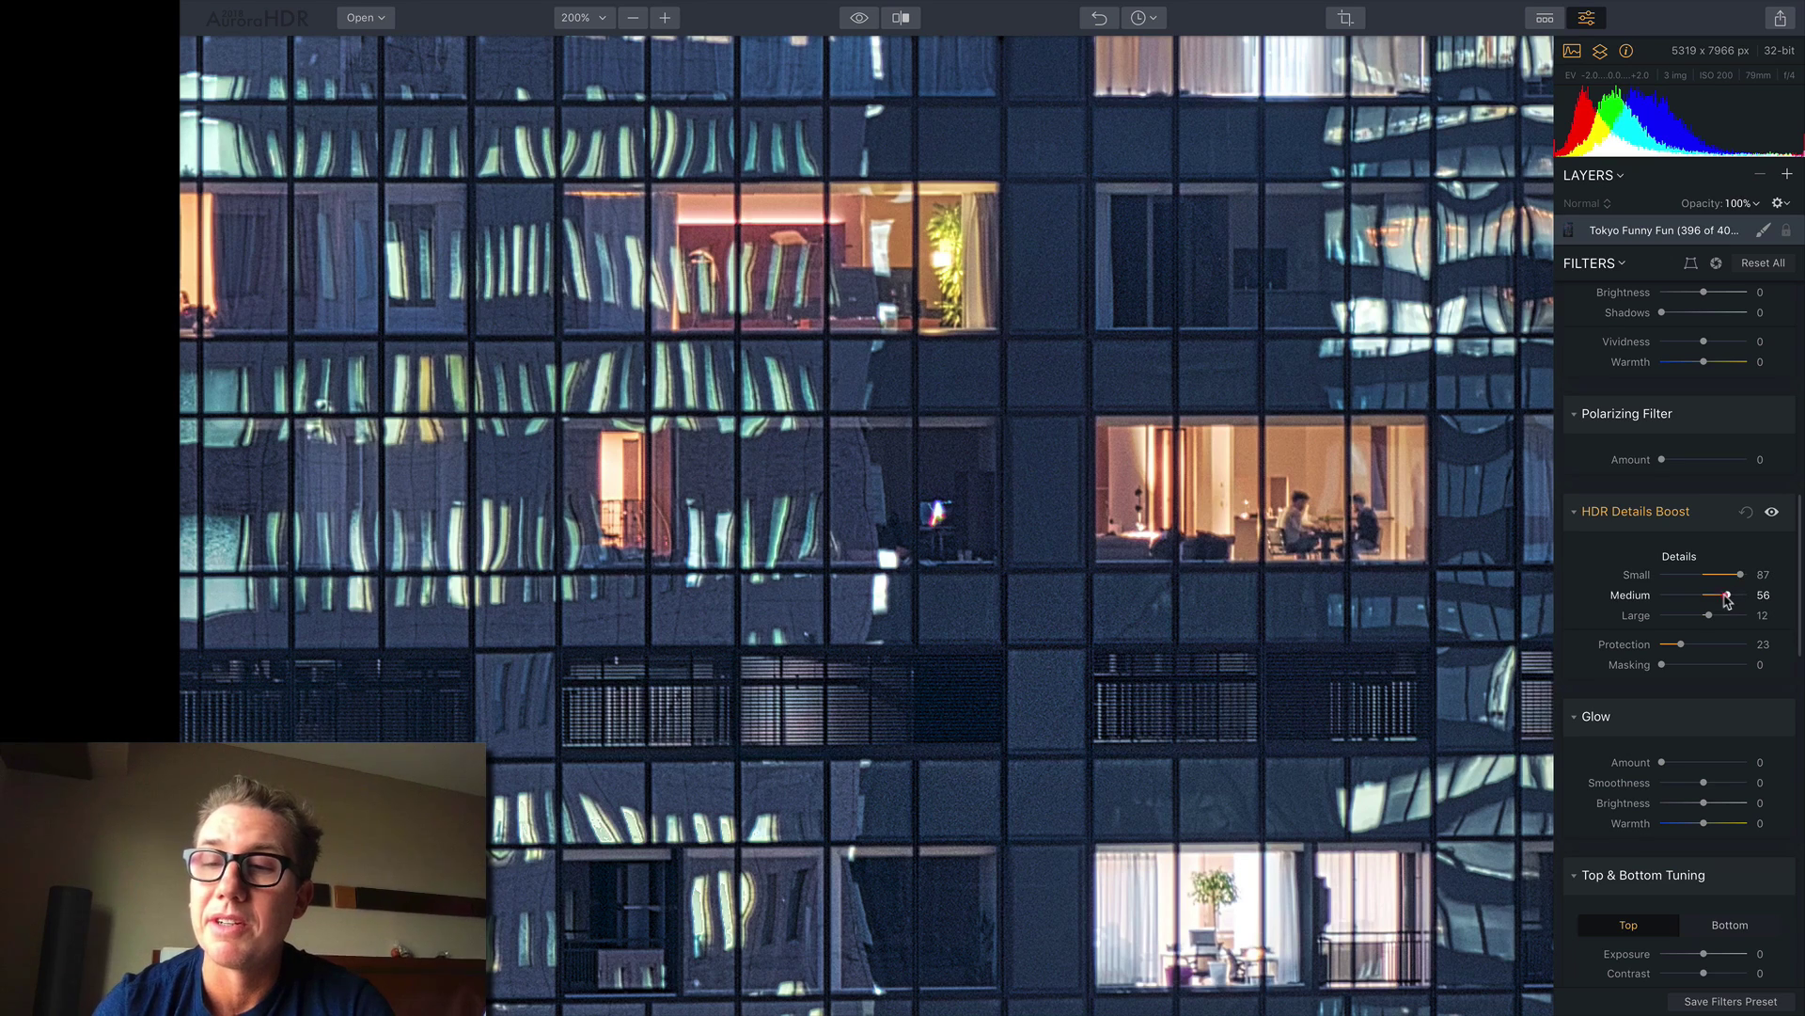
pyautogui.moveTo(1728, 599); pyautogui.dragTo(1735, 596)
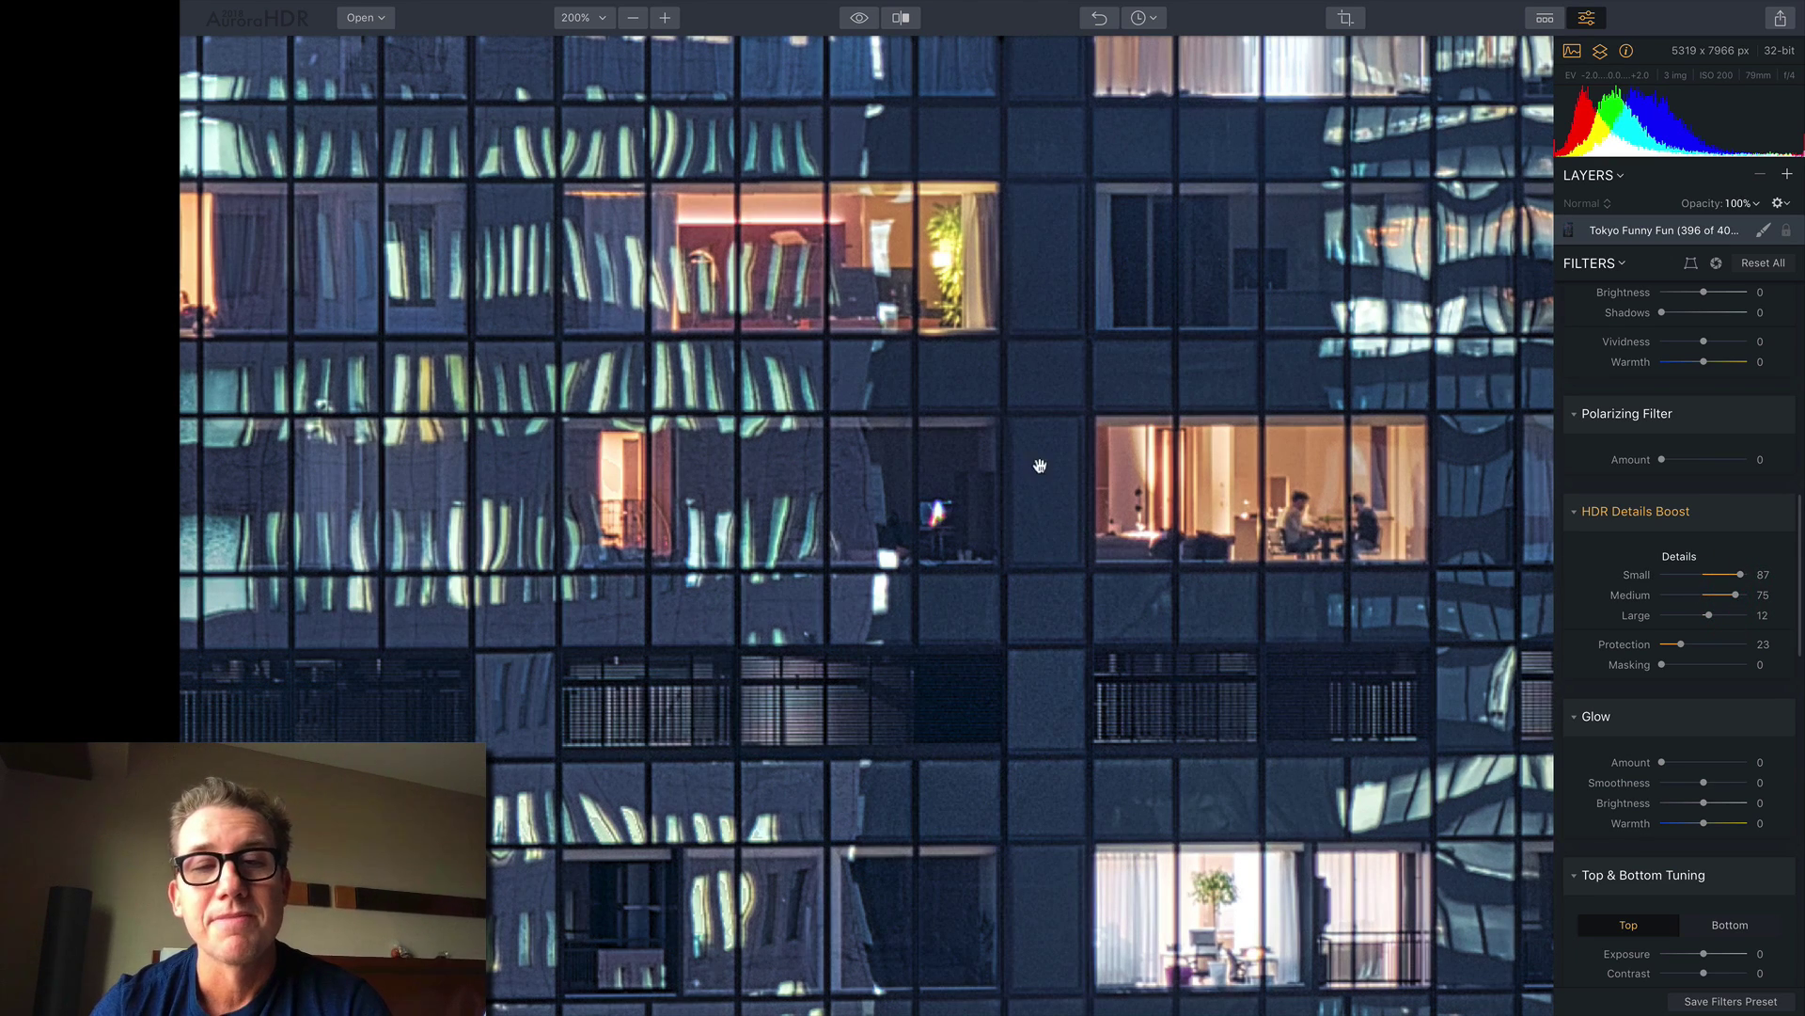
# - Toggle HDR Details Boost off and on twice to check its effect
pyautogui.click(1773, 513)
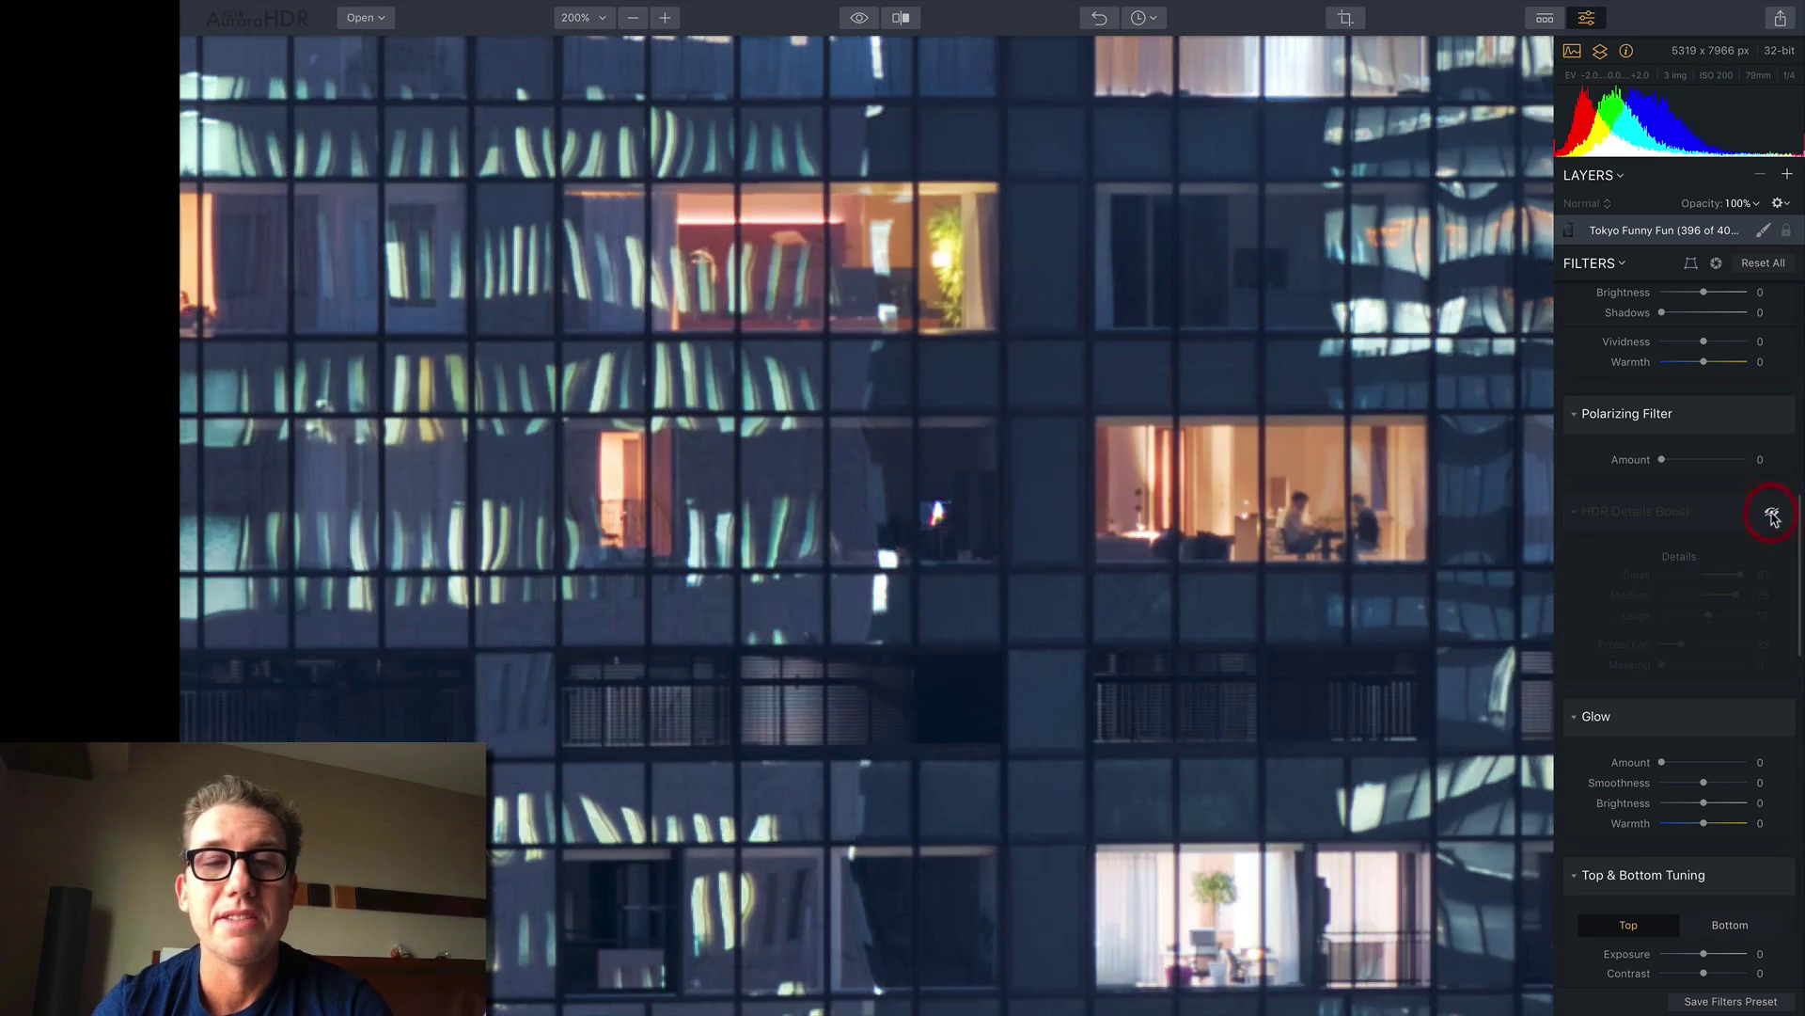
pyautogui.click(1773, 514)
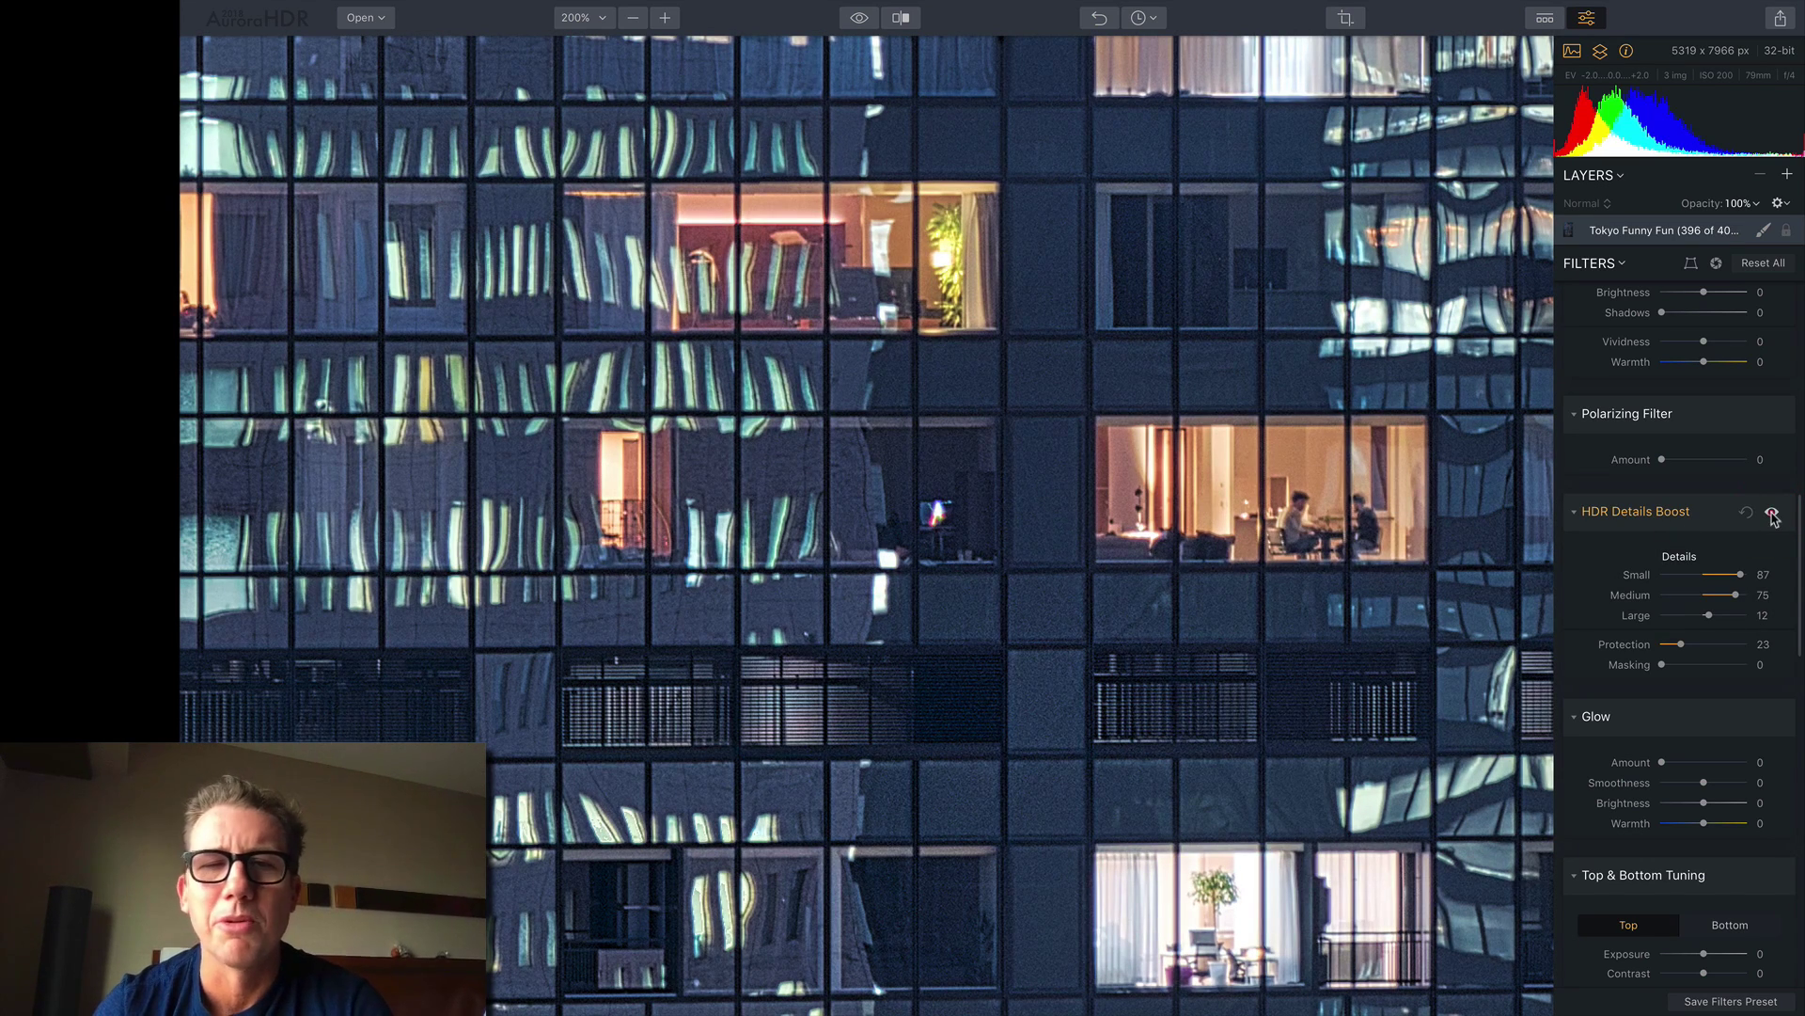
pyautogui.click(1772, 513)
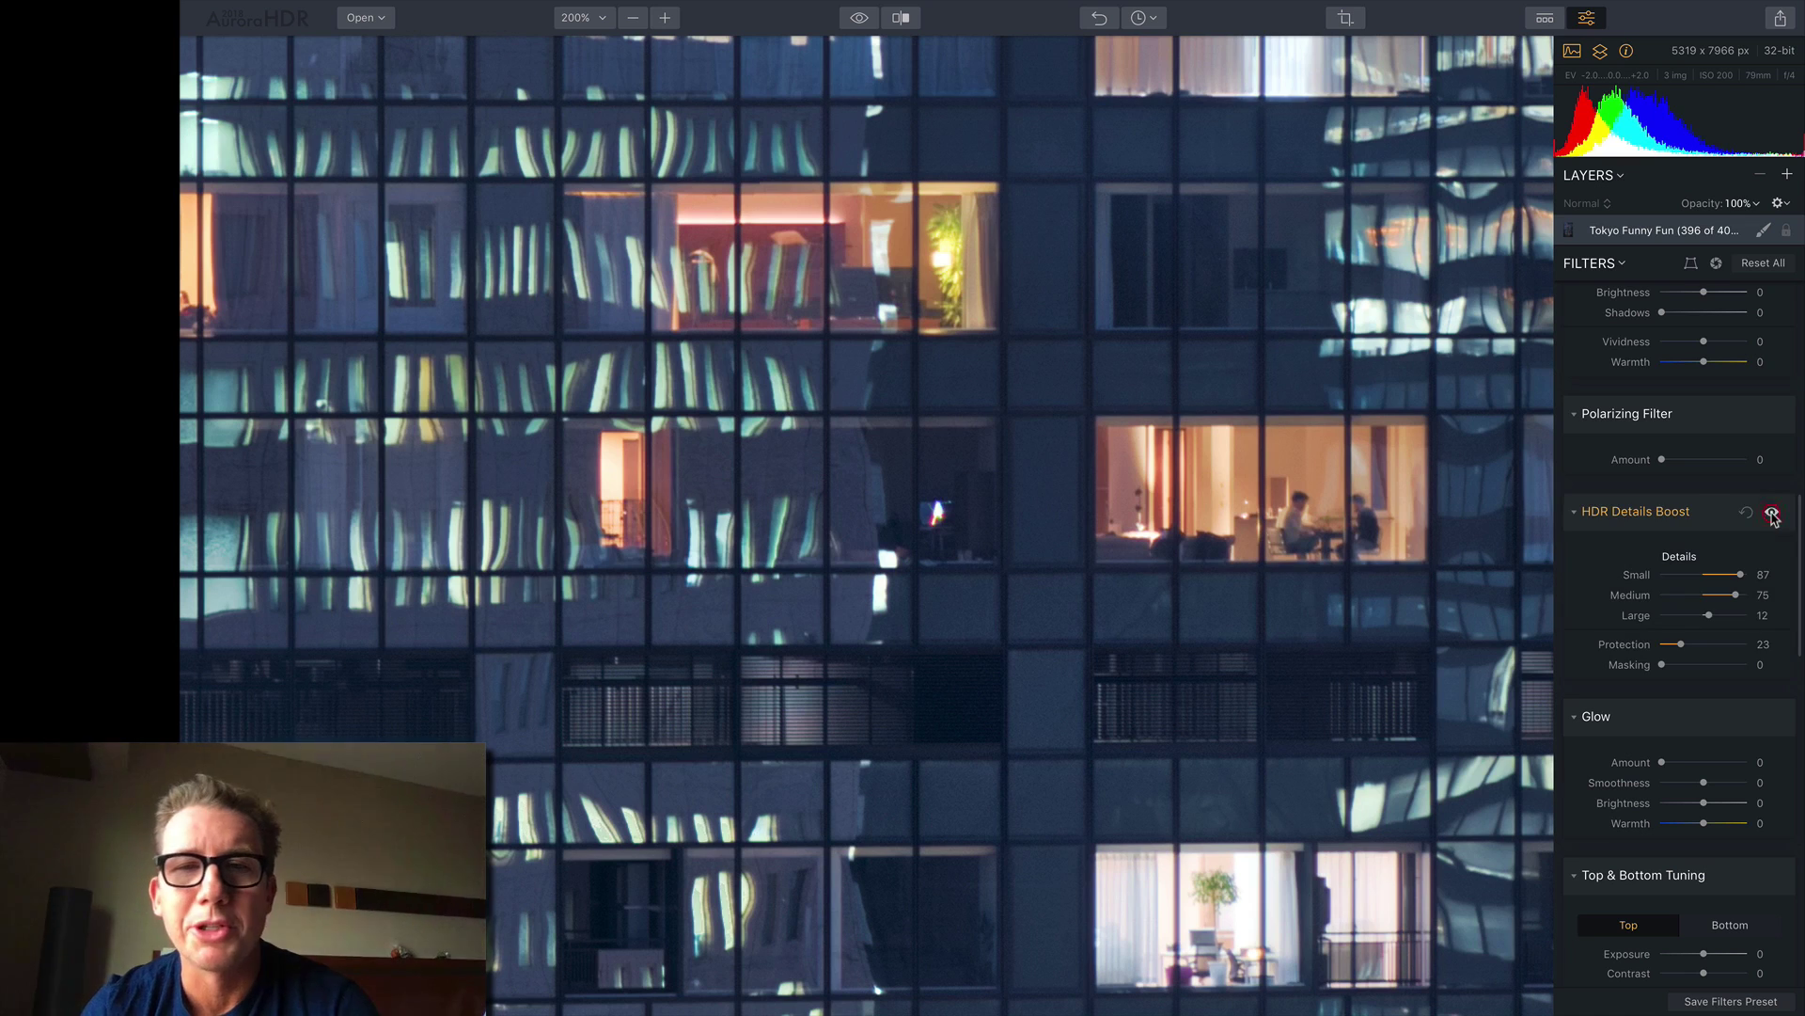
pyautogui.click(1772, 514)
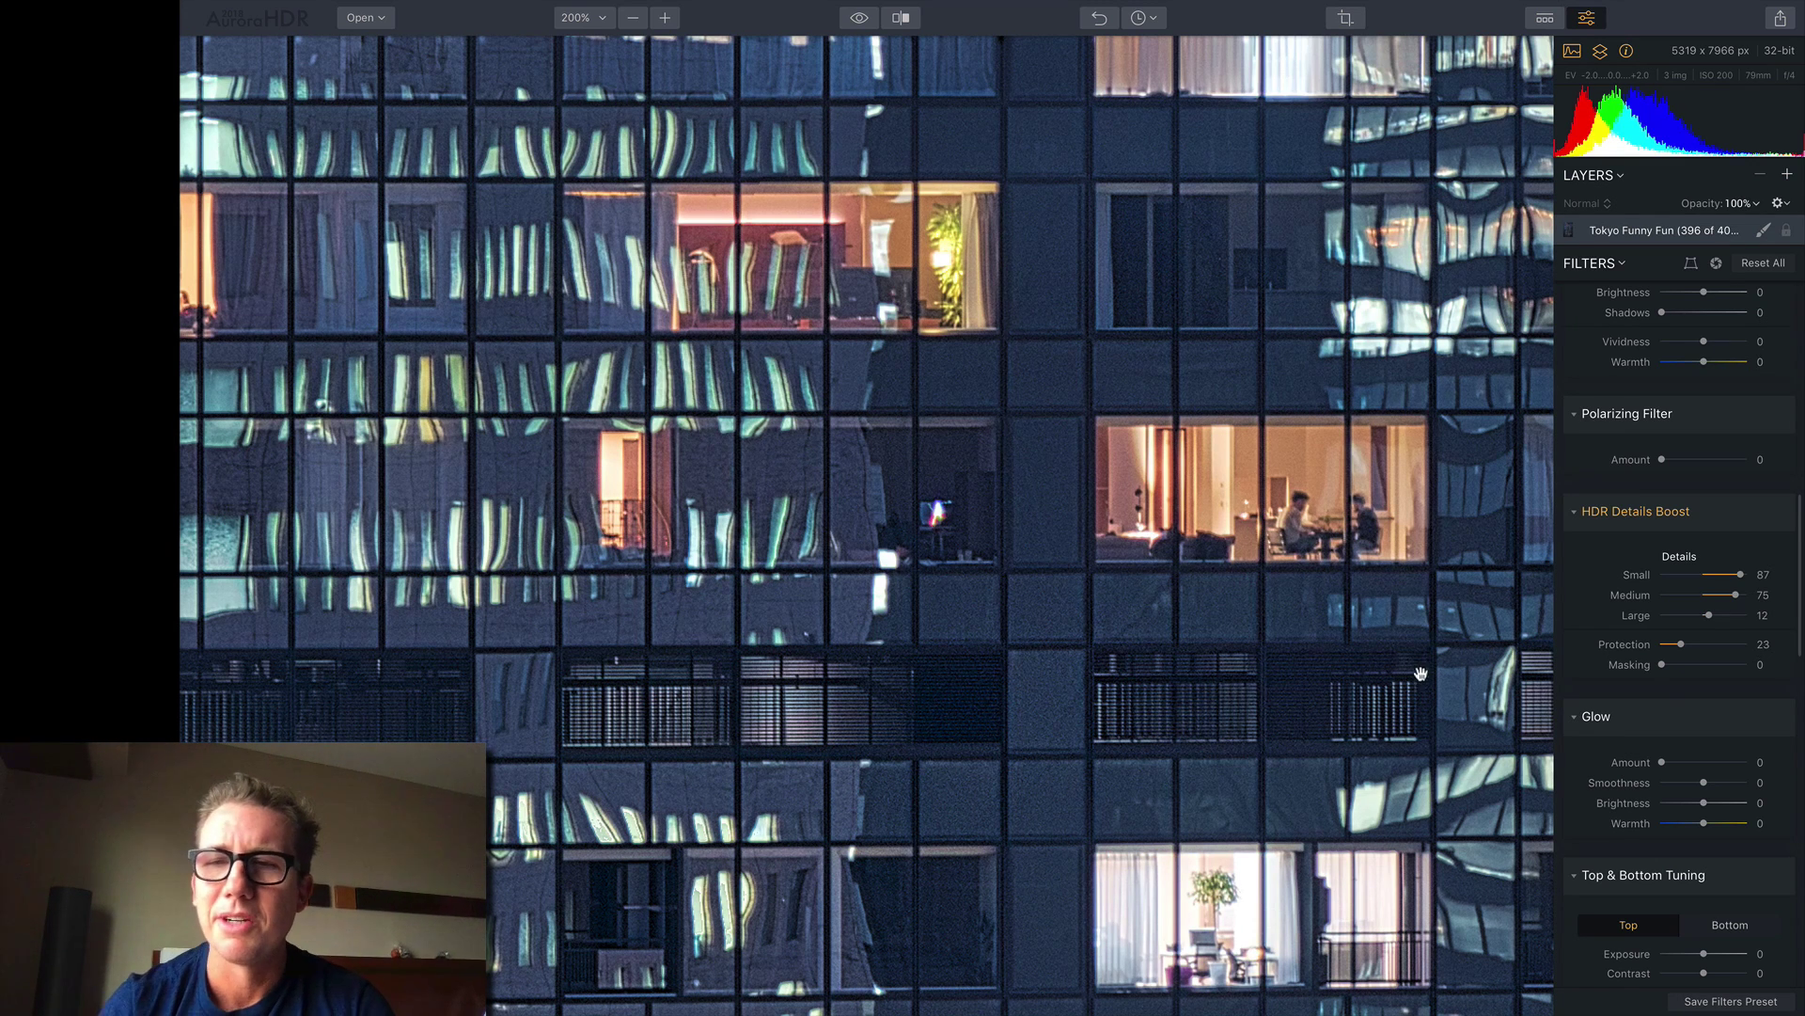
# - Set HDR Details Boost Masking to 67, leaving HDR Denoise Amount at 0
pyautogui.moveTo(1662, 665); pyautogui.dragTo(1717, 671)
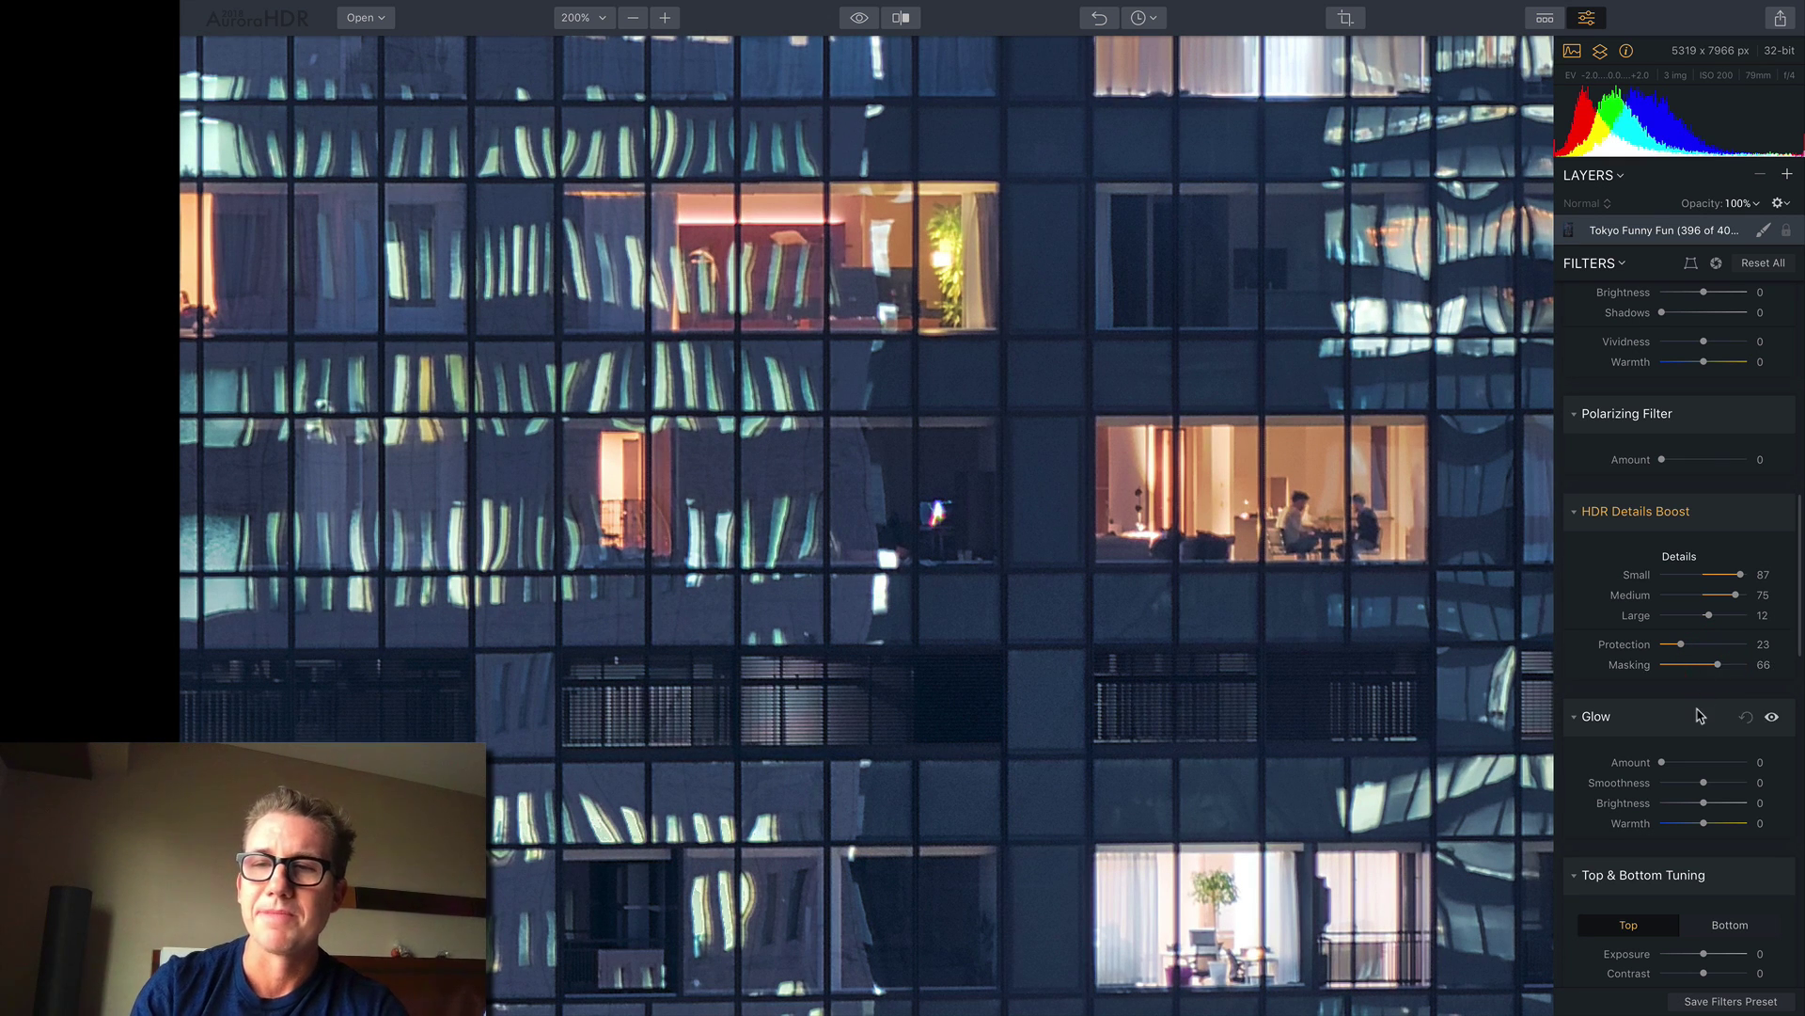
pyautogui.scroll(5, 1707, 691)
pyautogui.scroll(1, 1700, 714)
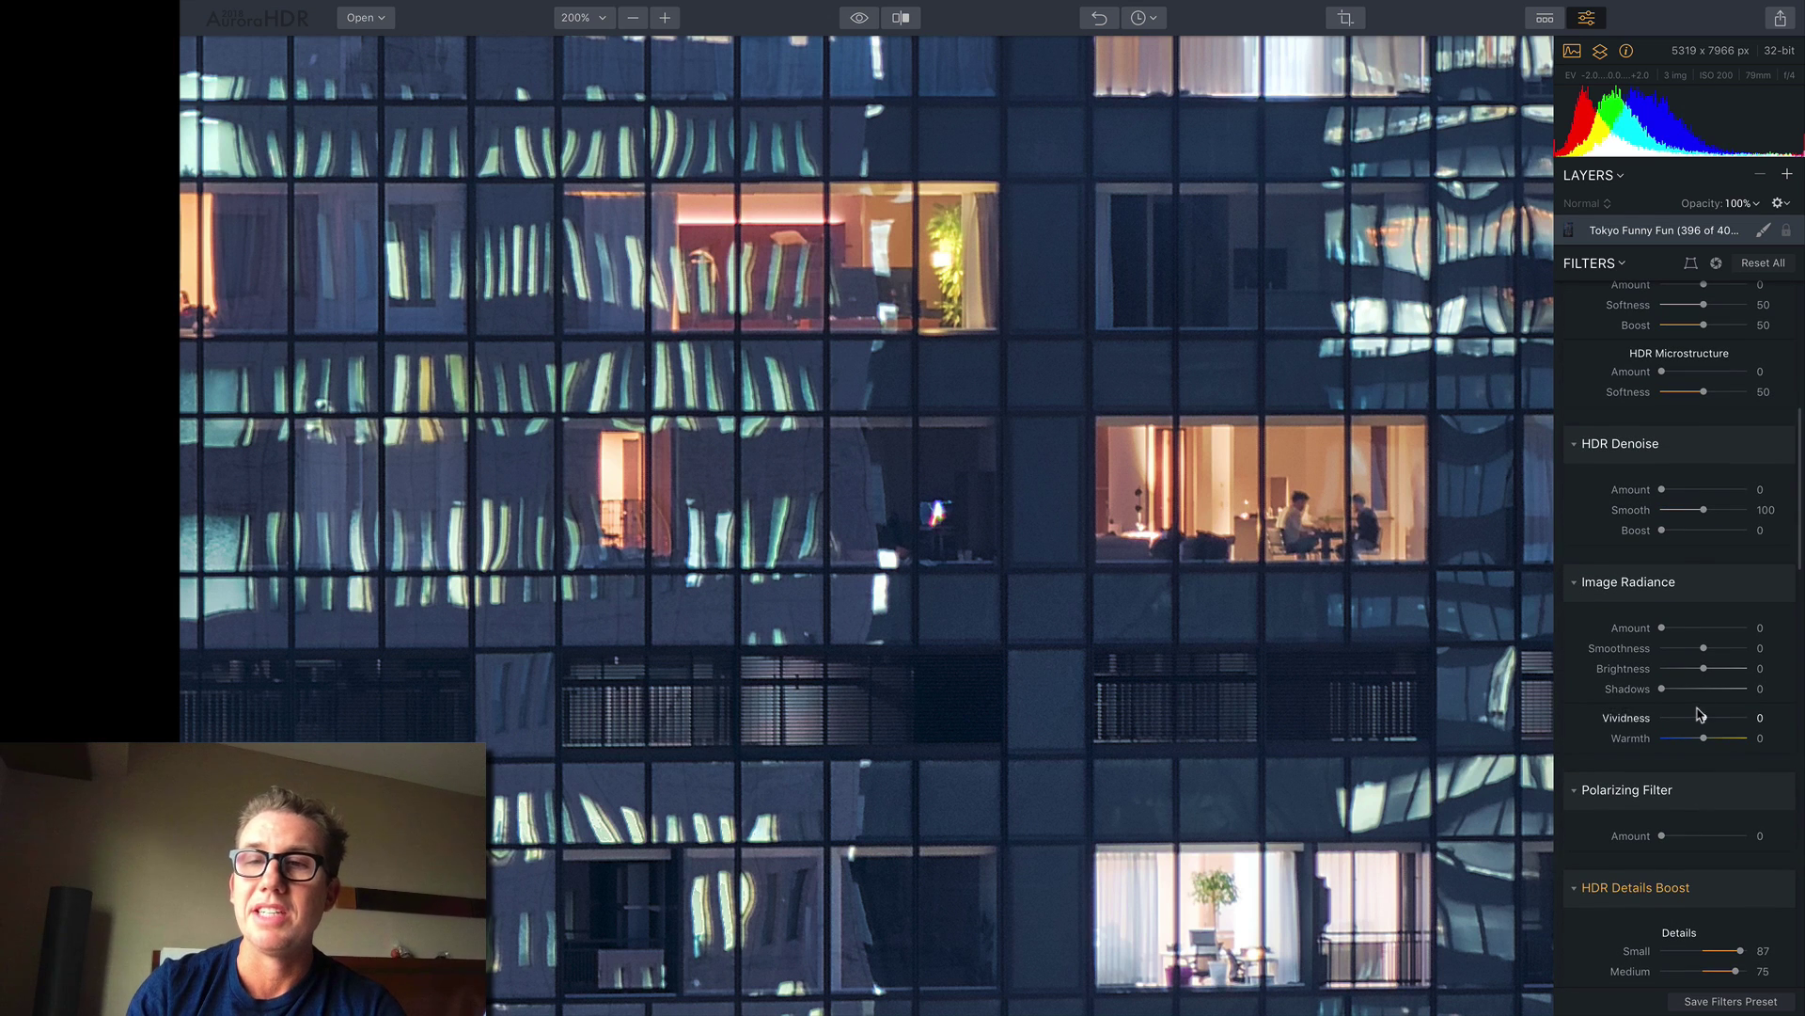
pyautogui.moveTo(1662, 489)
pyautogui.mouseDown()
pyautogui.moveTo(1733, 494)
pyautogui.moveTo(1642, 489)
pyautogui.mouseUp()
pyautogui.scroll(-5, 1678, 580)
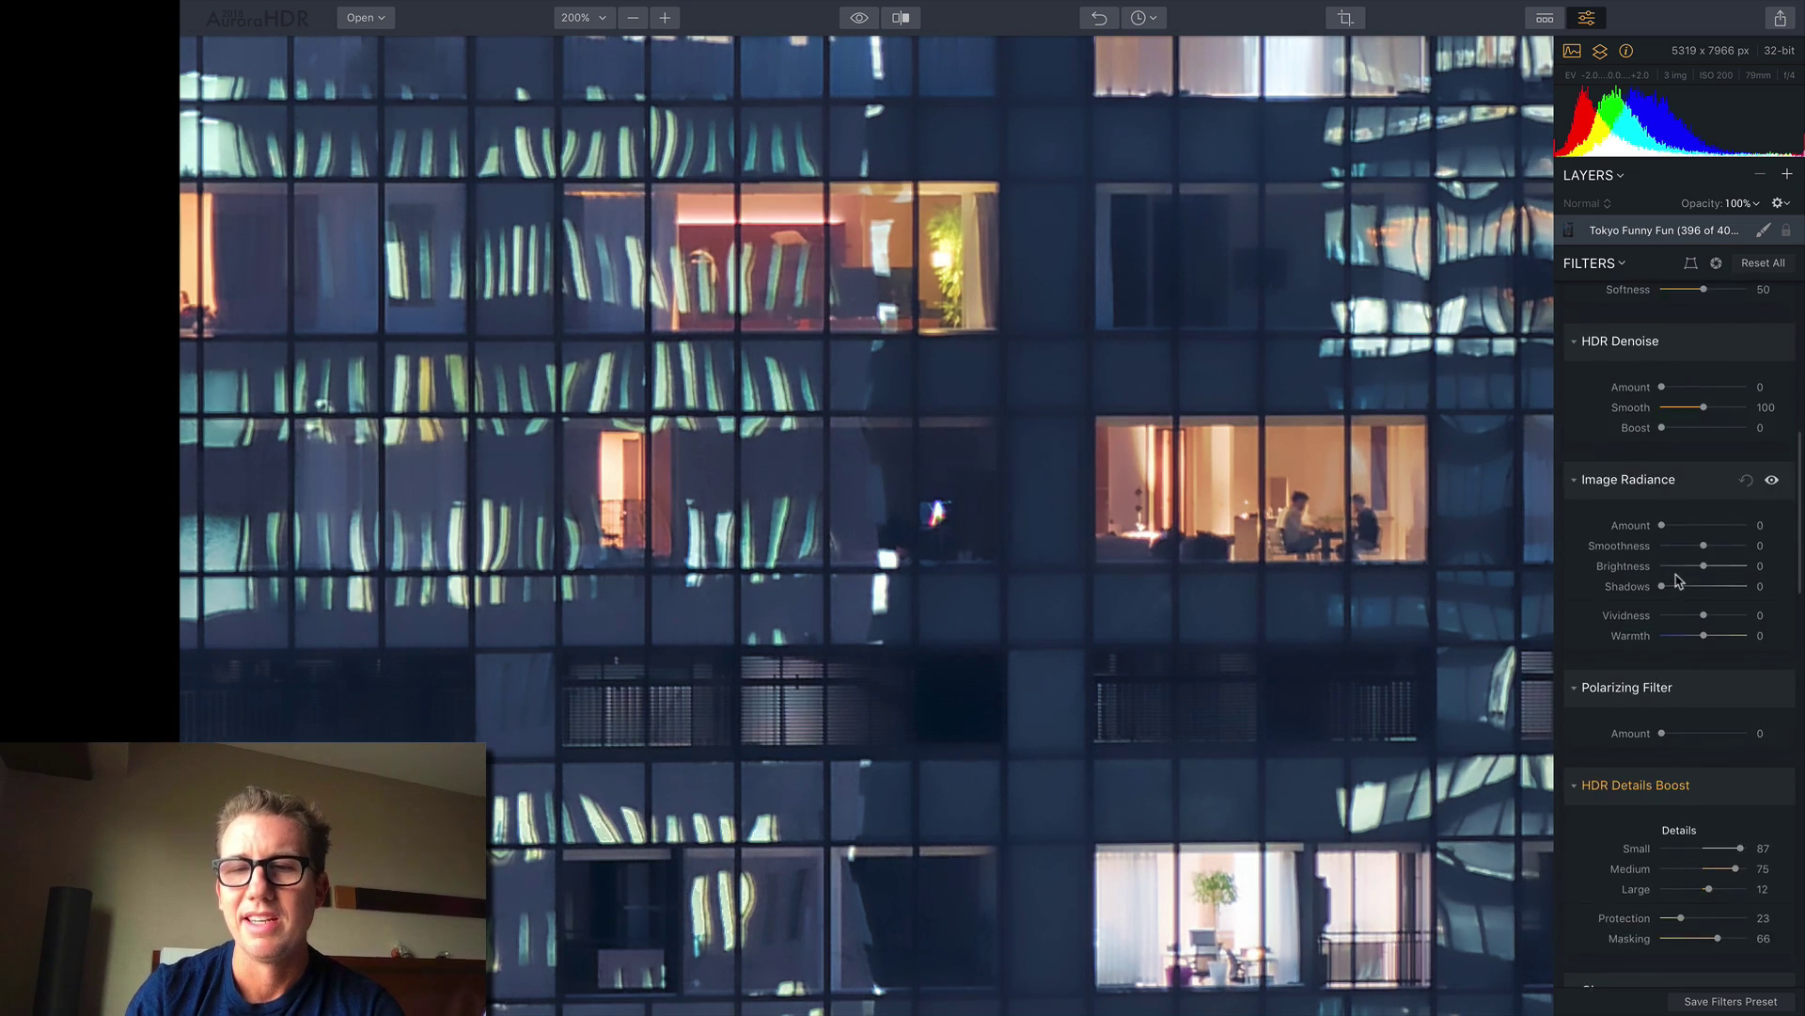
pyautogui.scroll(-1, 1679, 580)
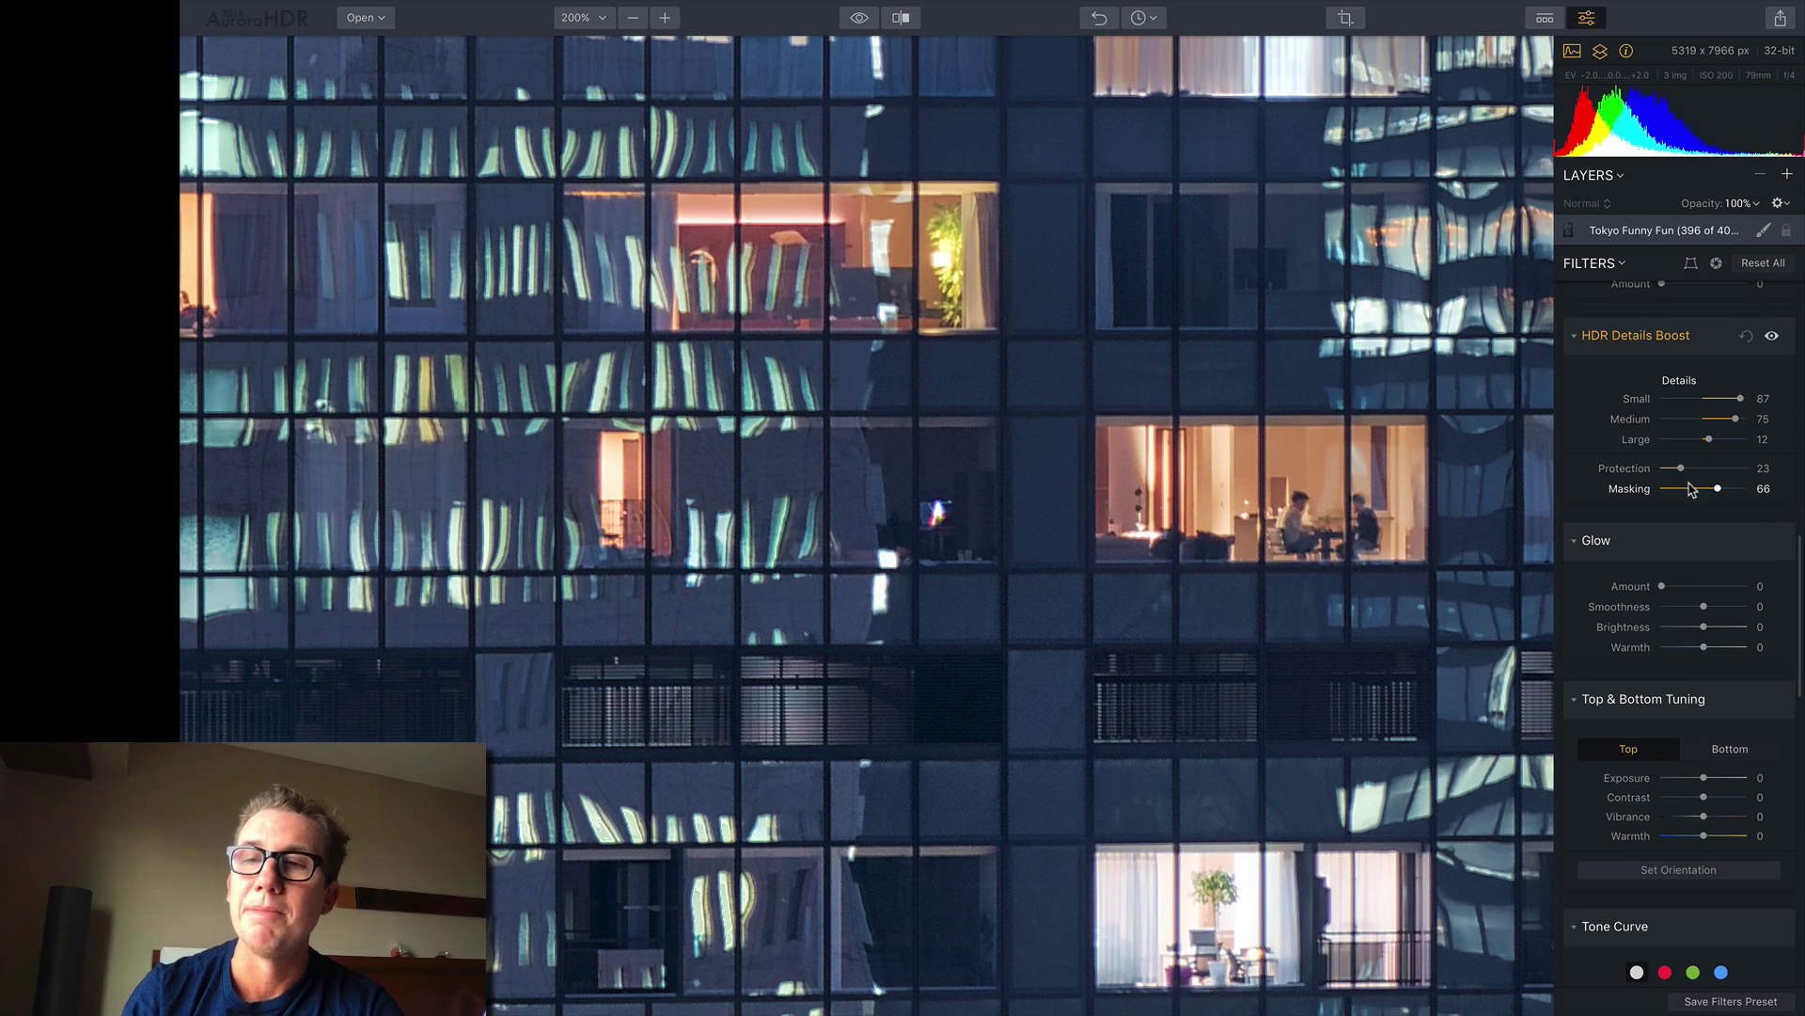
pyautogui.moveTo(1717, 490); pyautogui.dragTo(1719, 490)
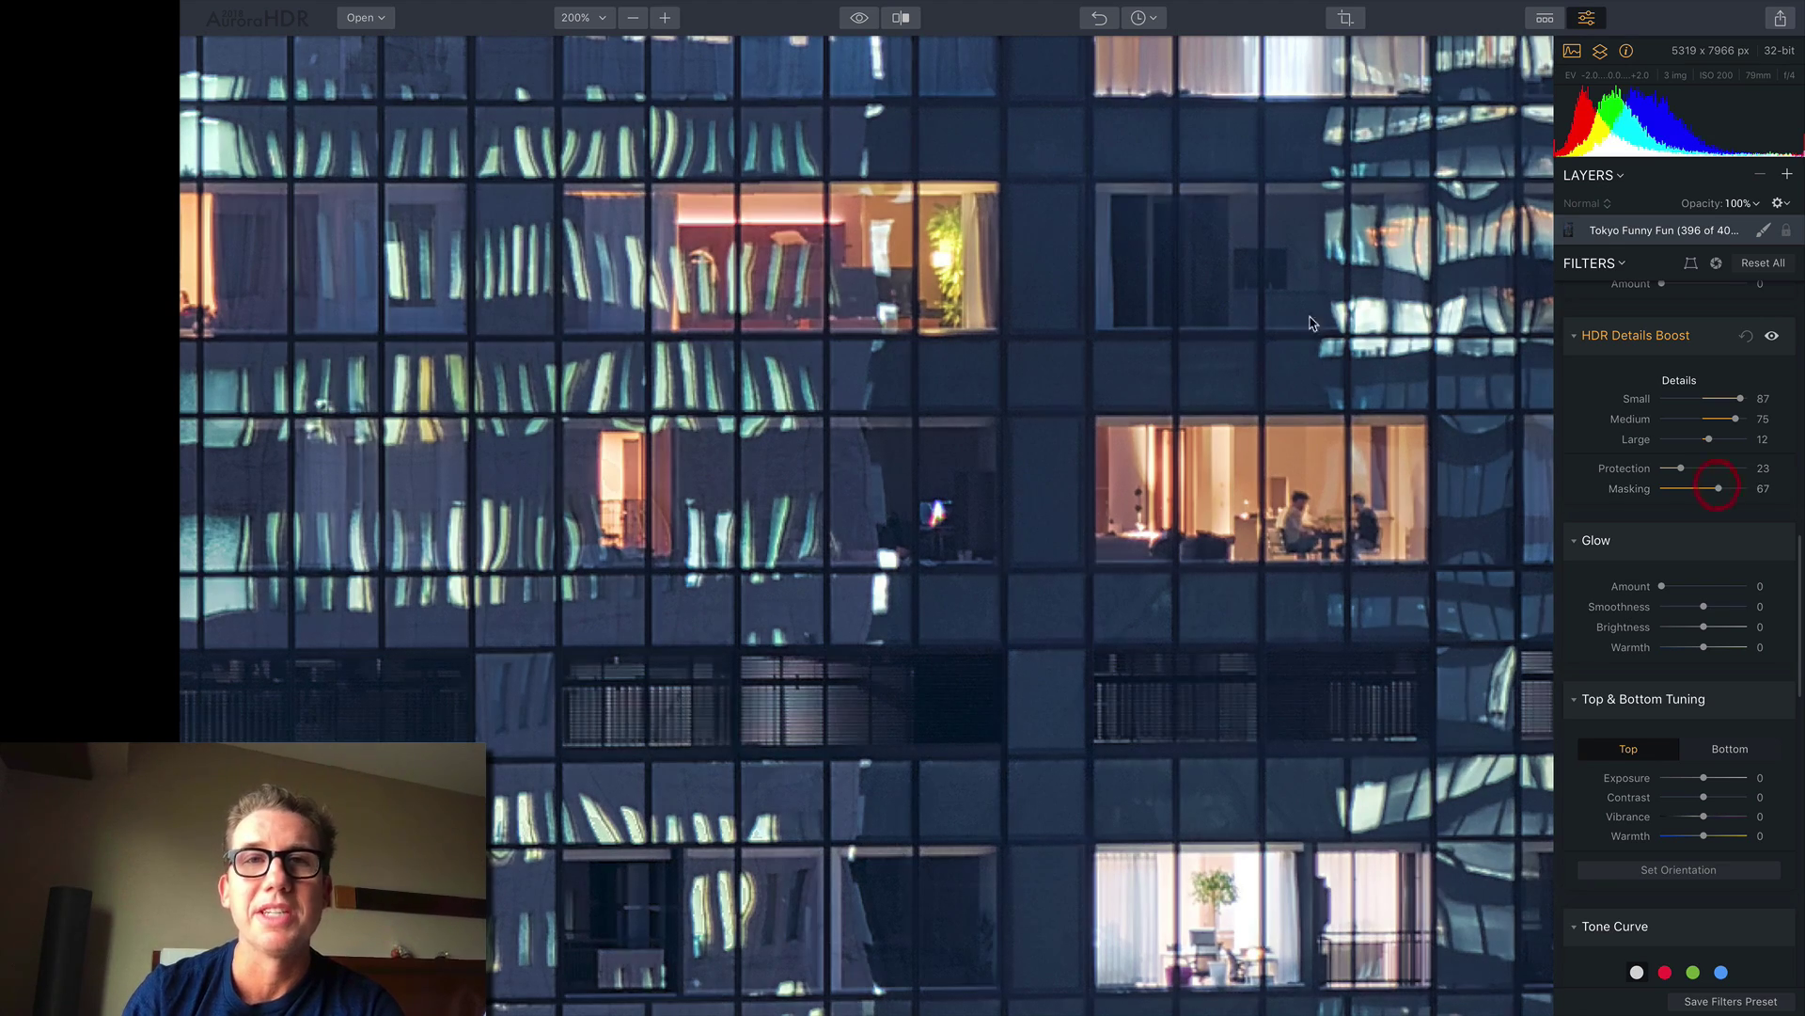
# - Fit the photo to screen and drag the before/after split divider across the building
pyautogui.click(587, 23)
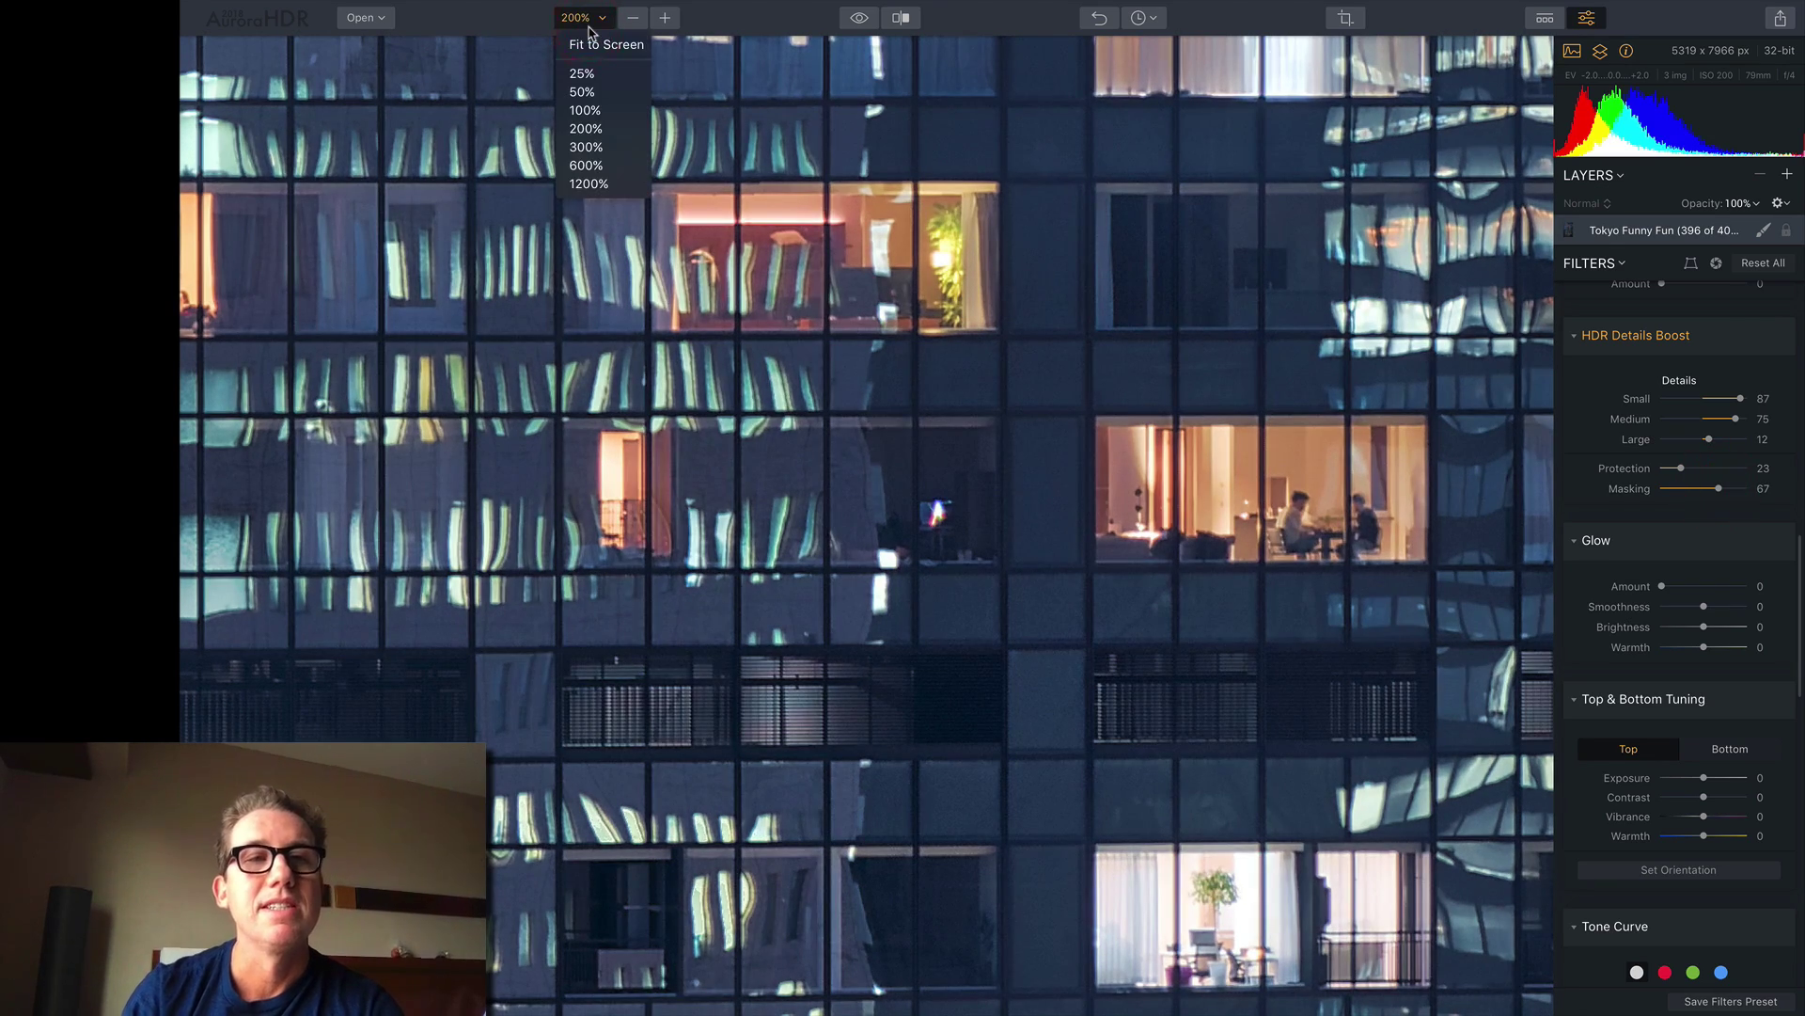
pyautogui.click(604, 48)
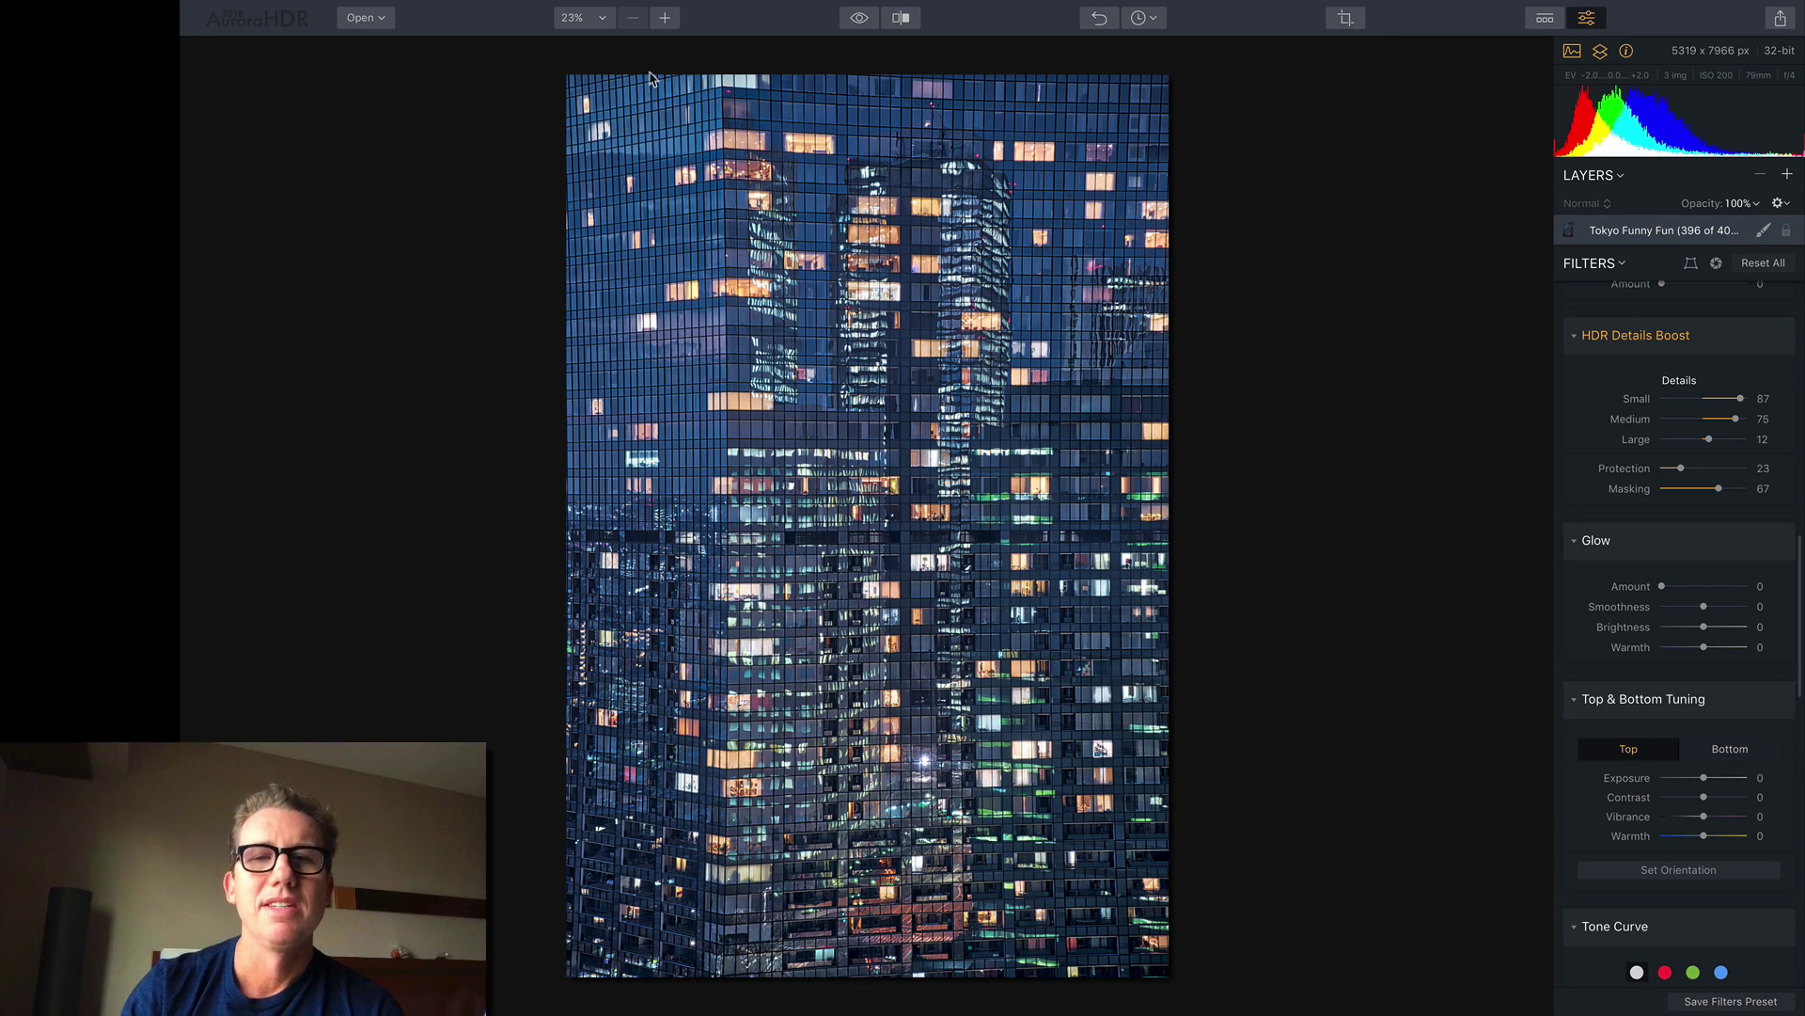
pyautogui.click(900, 20)
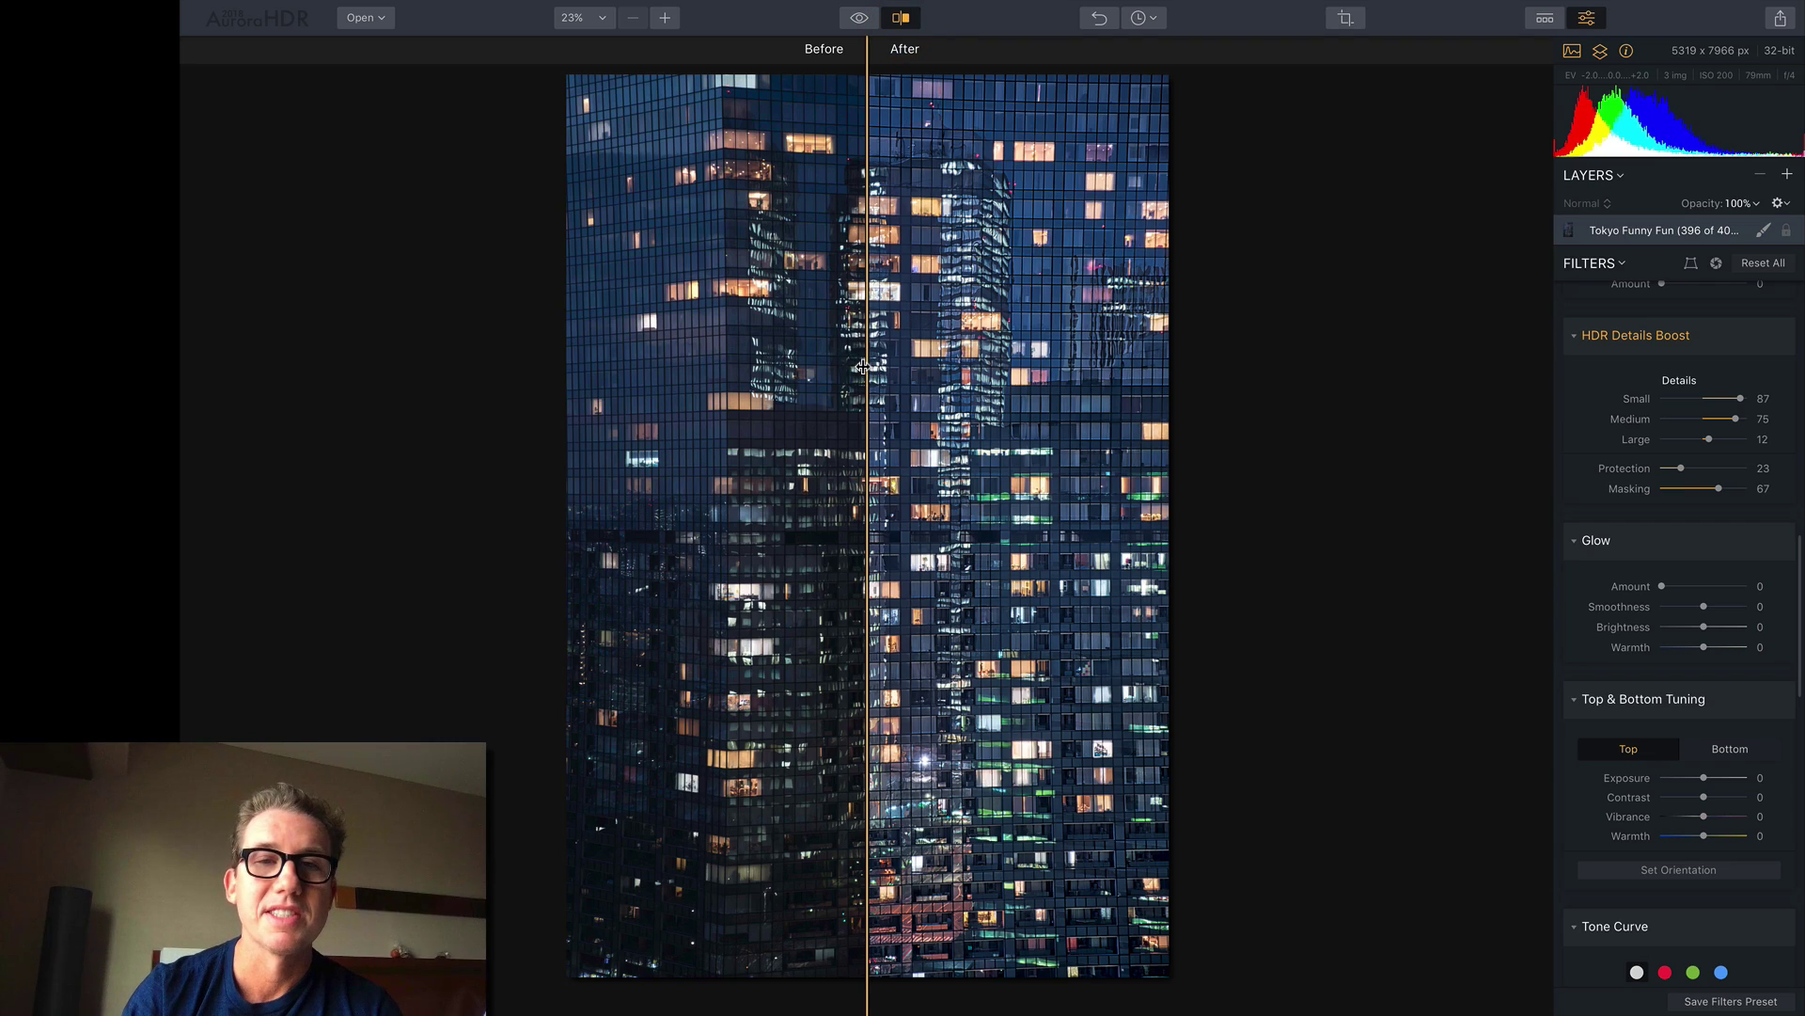
pyautogui.moveTo(863, 367); pyautogui.dragTo(724, 145)
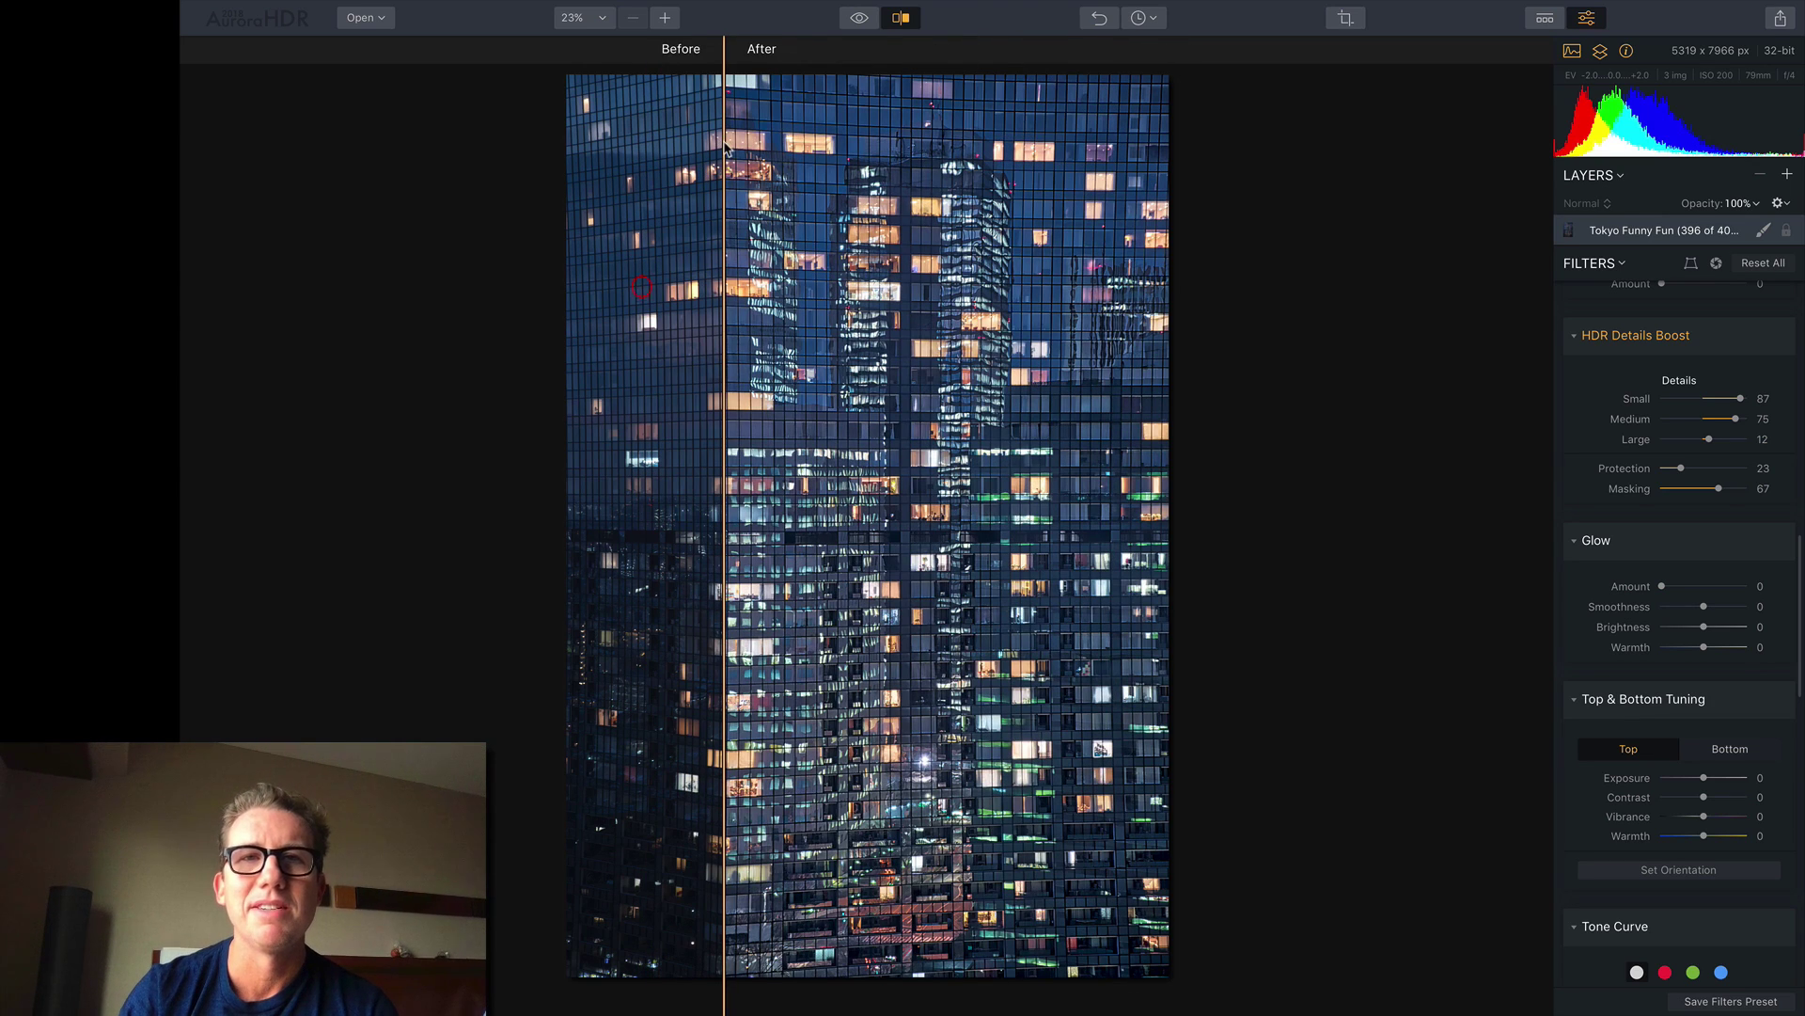
# - Turn off the split view and set Image Radiance to Amount 34, Shadows 50, Vividness 23
pyautogui.click(900, 18)
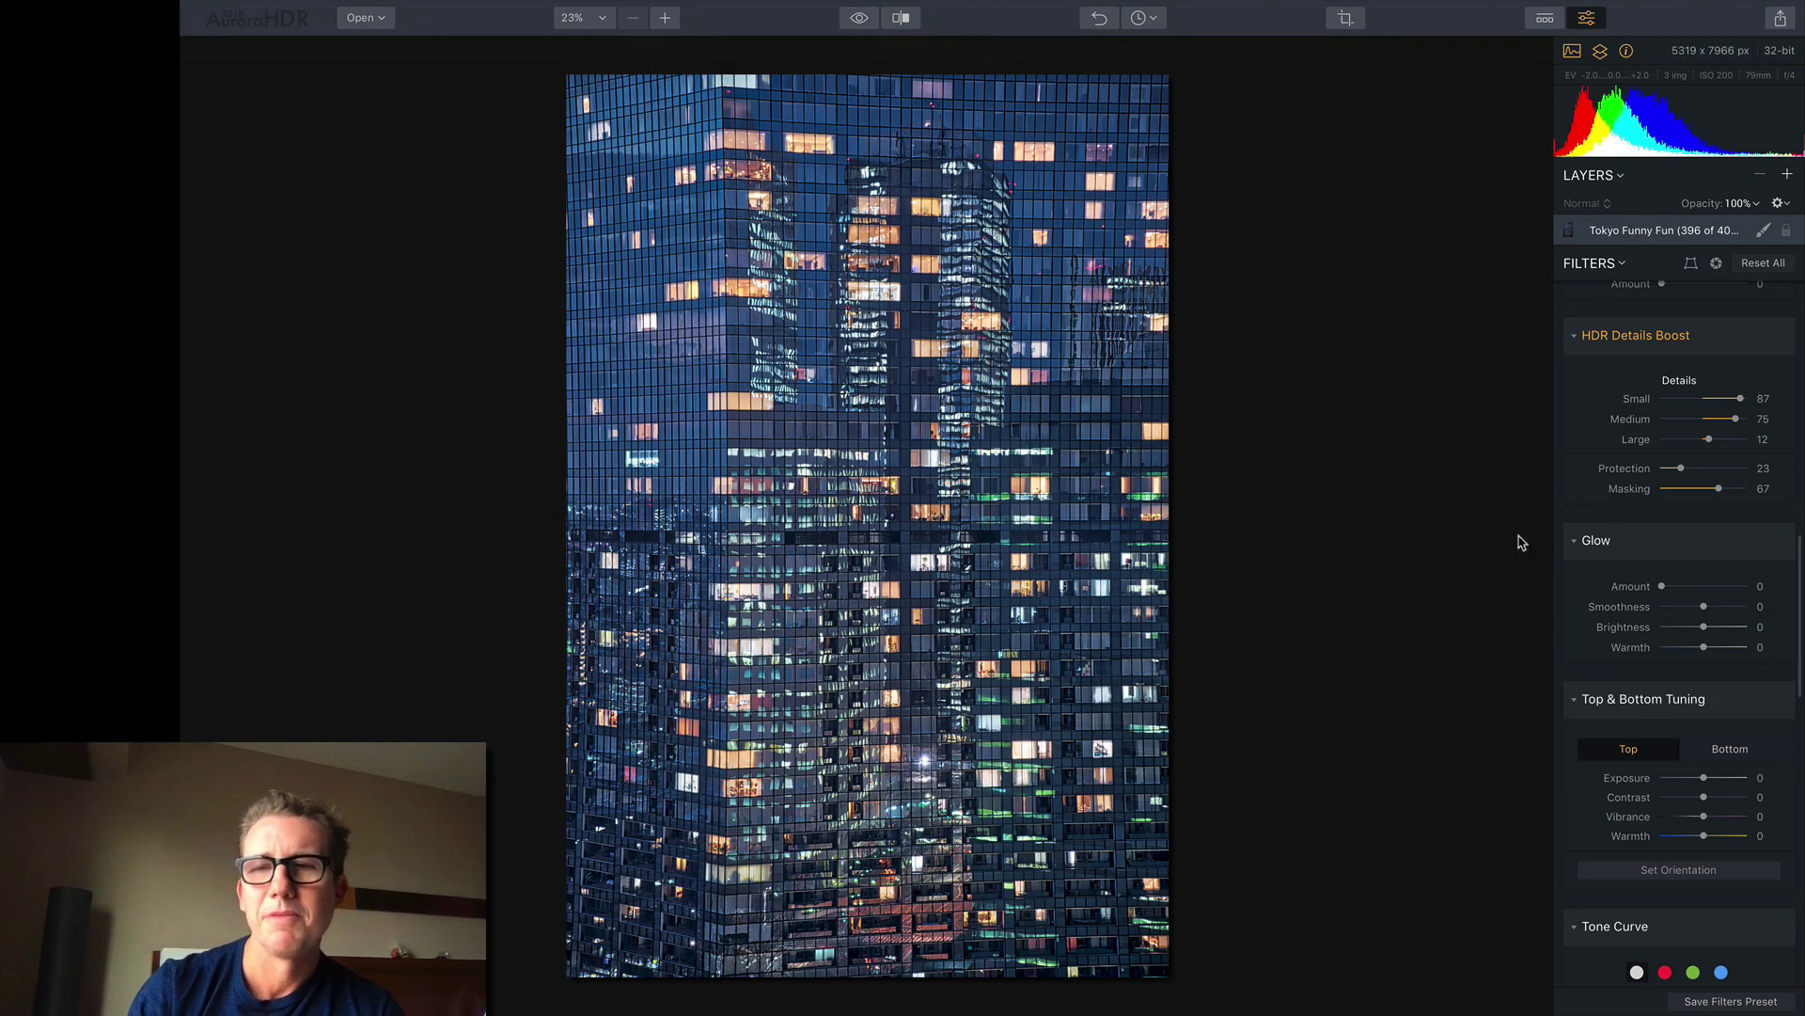
pyautogui.scroll(-10, 1618, 550)
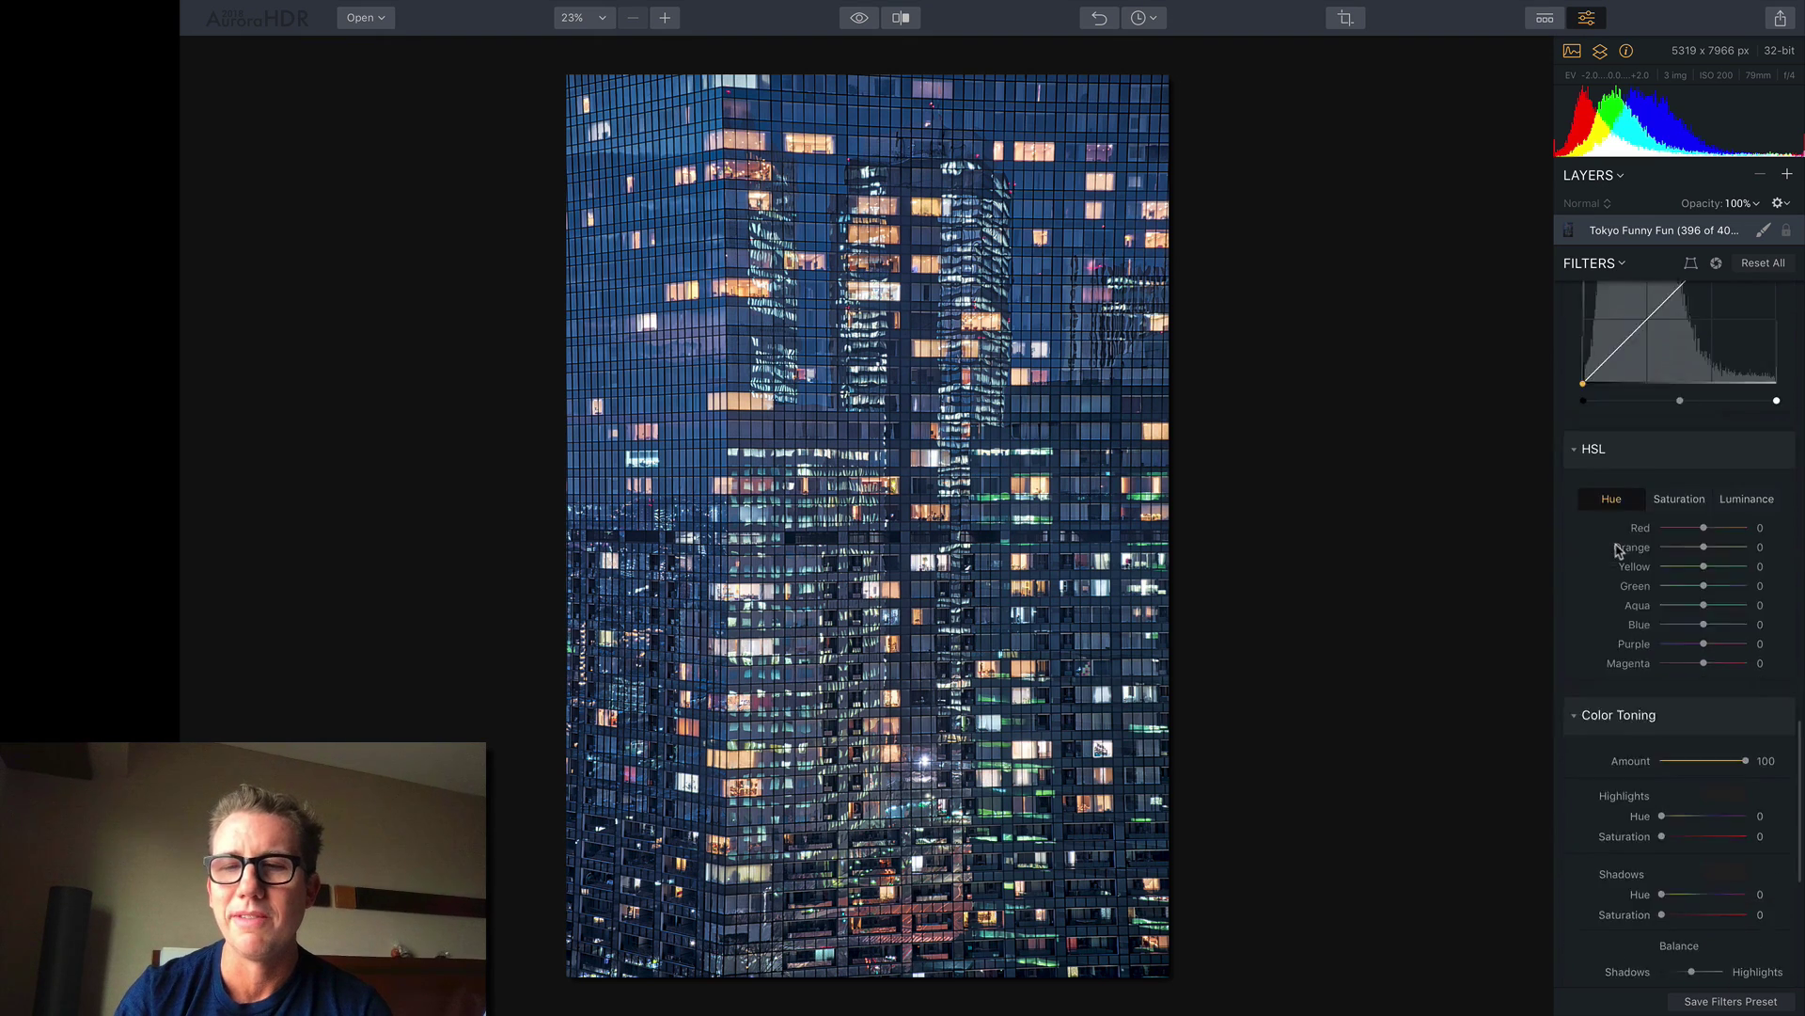
pyautogui.scroll(-15, 1618, 550)
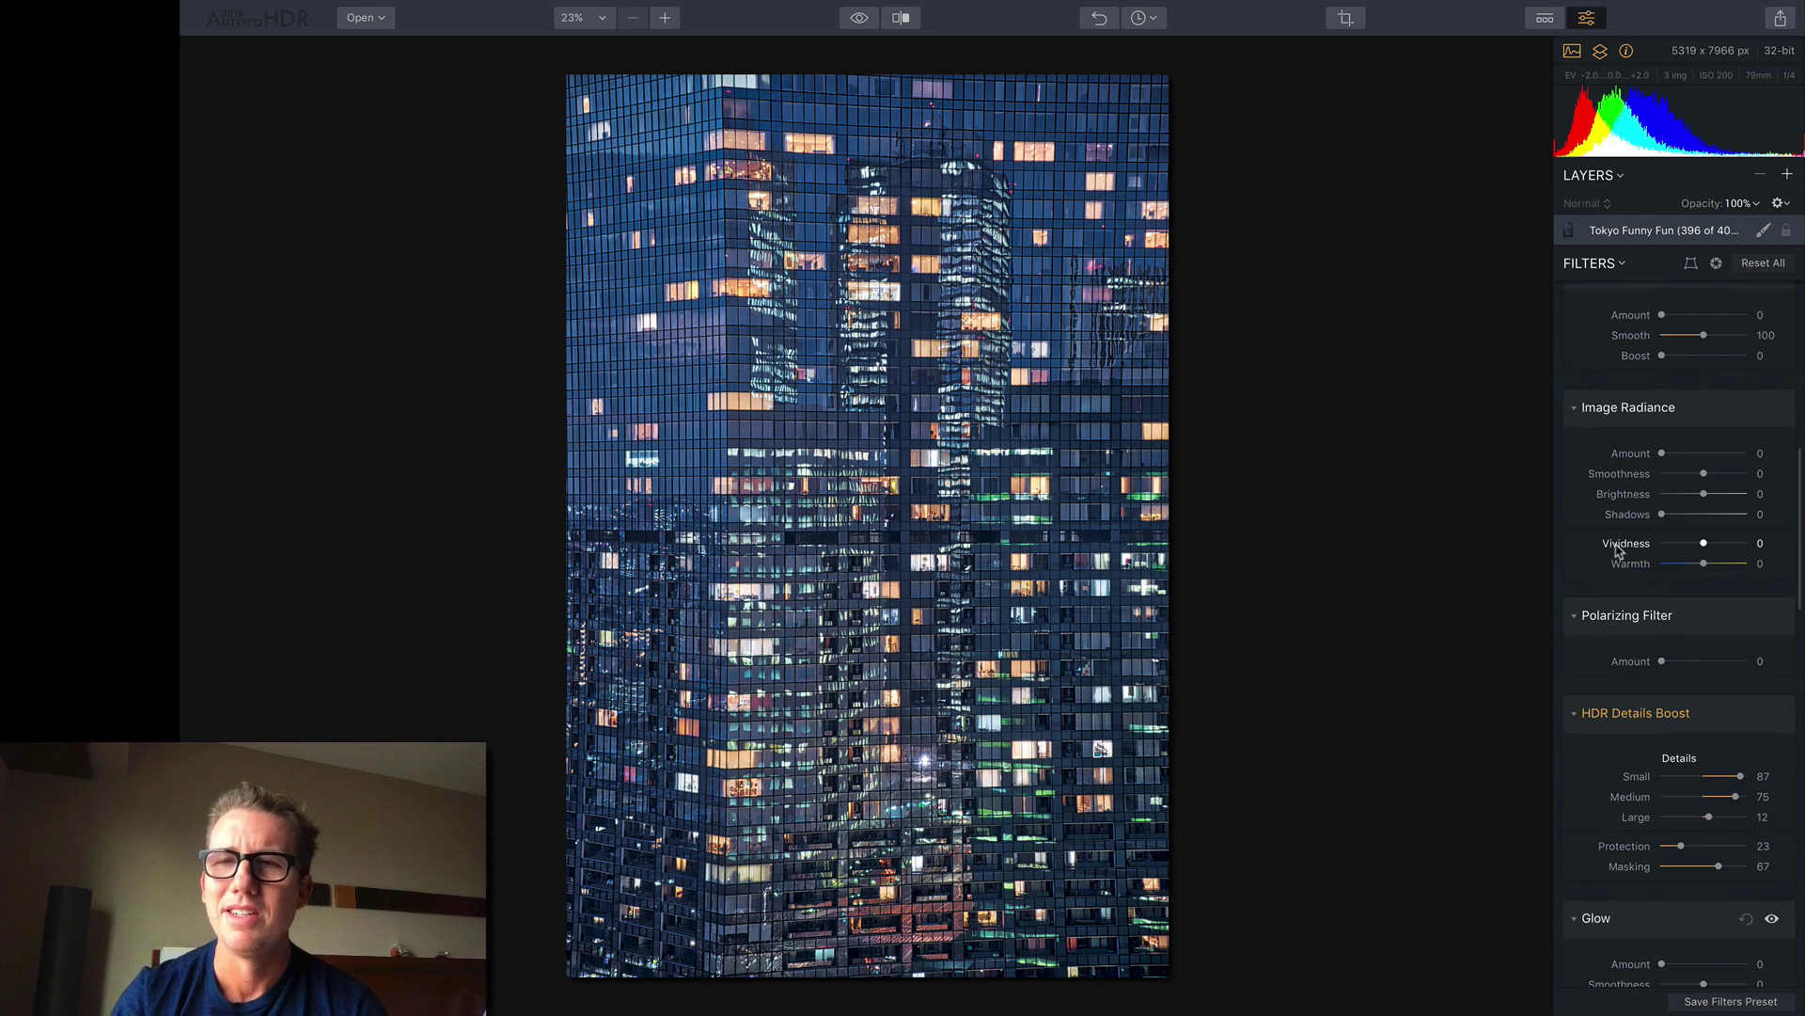
pyautogui.moveTo(1663, 455); pyautogui.dragTo(1706, 517)
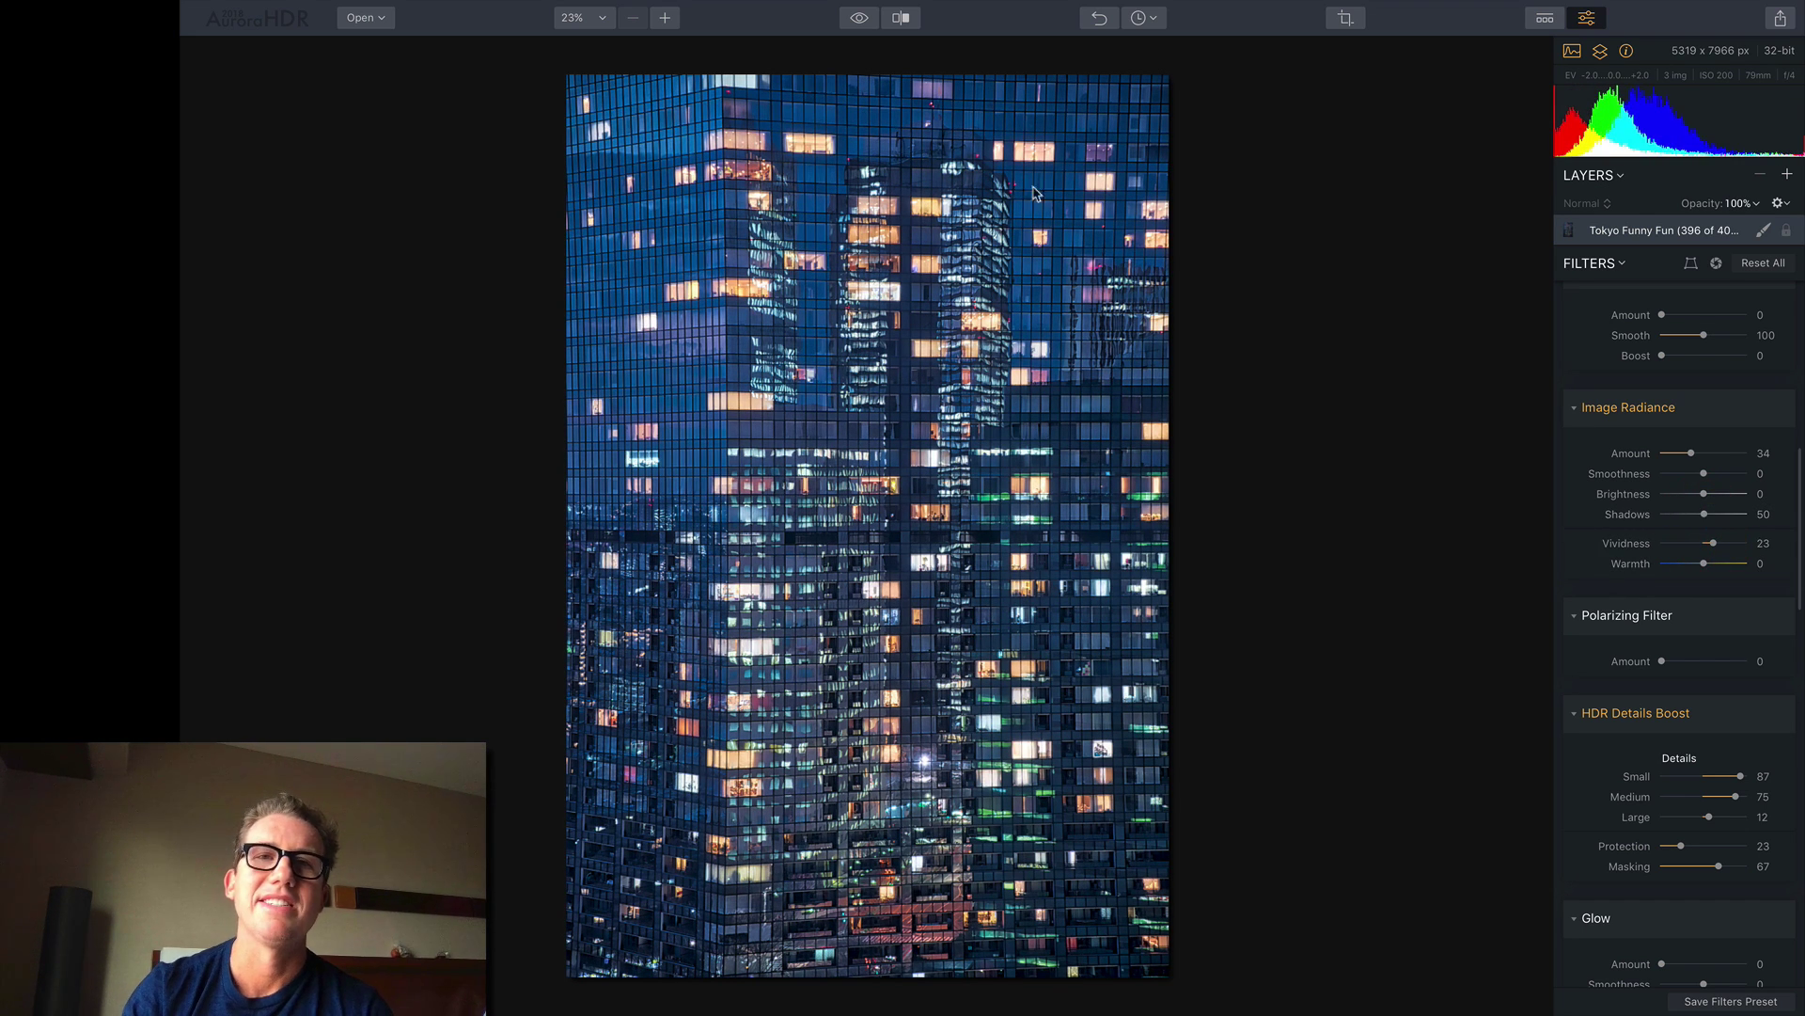
pyautogui.click(857, 20)
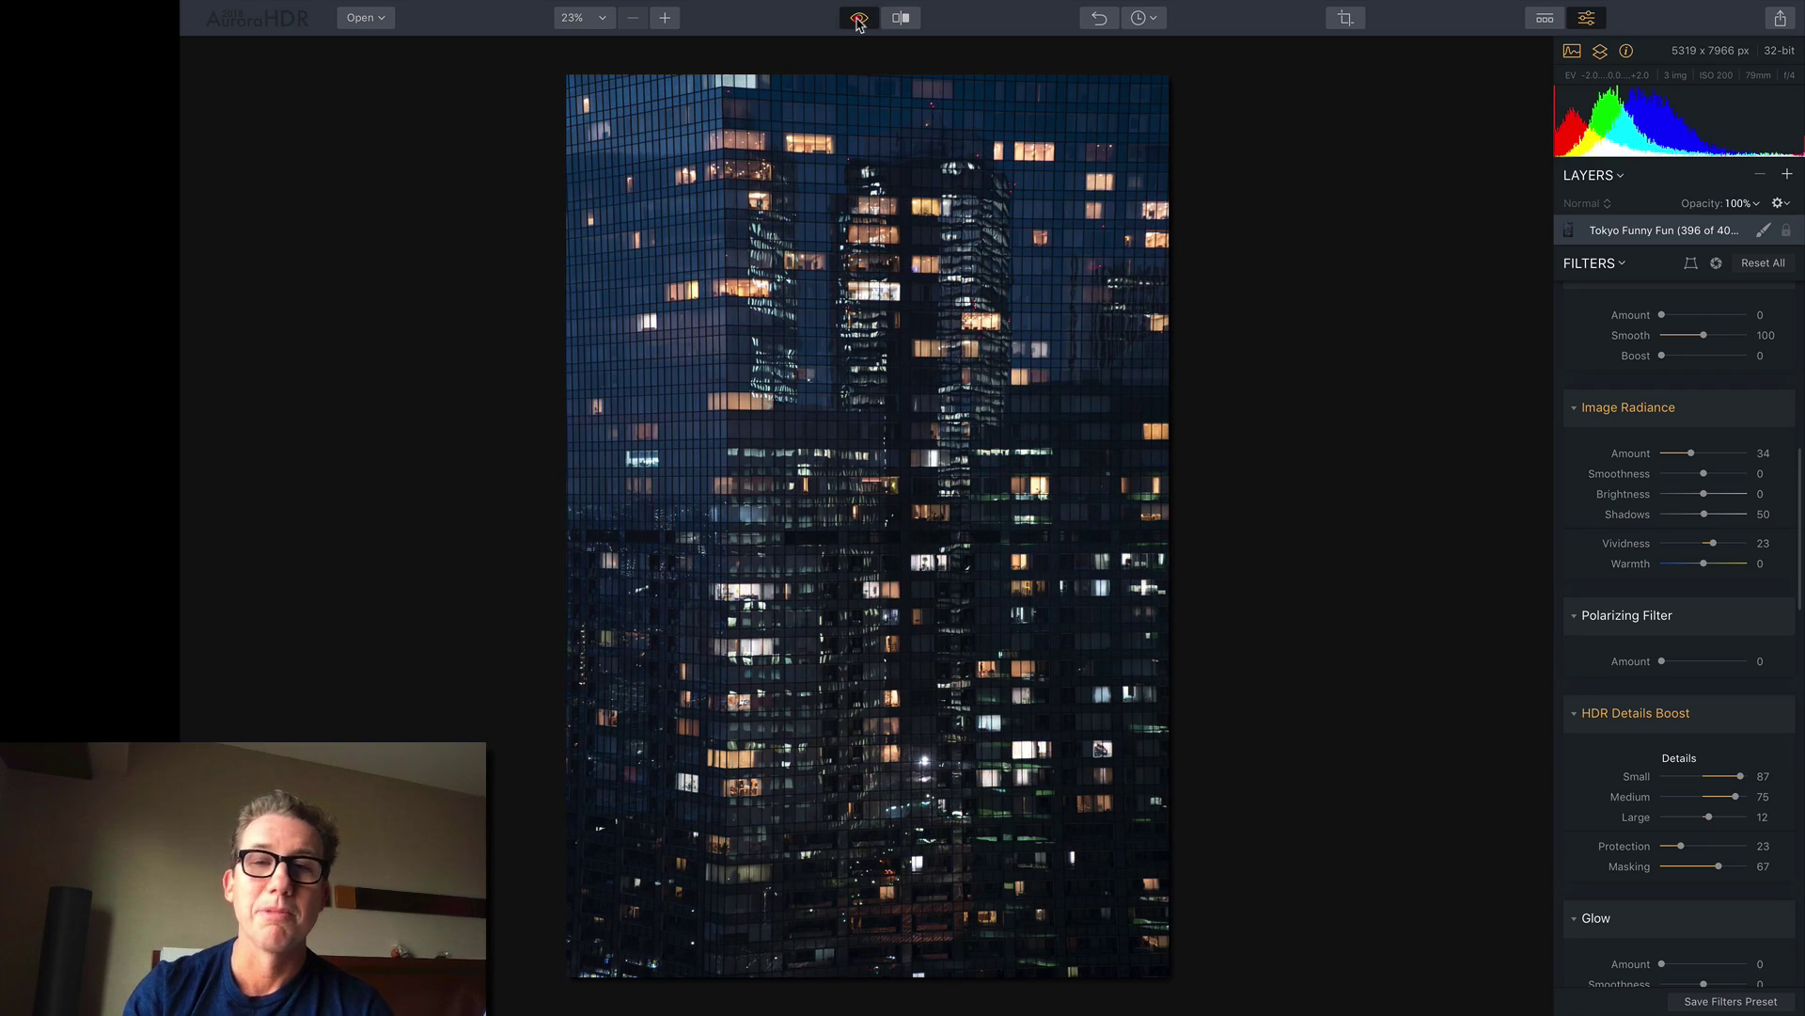
pyautogui.click(857, 19)
pyautogui.click(857, 19)
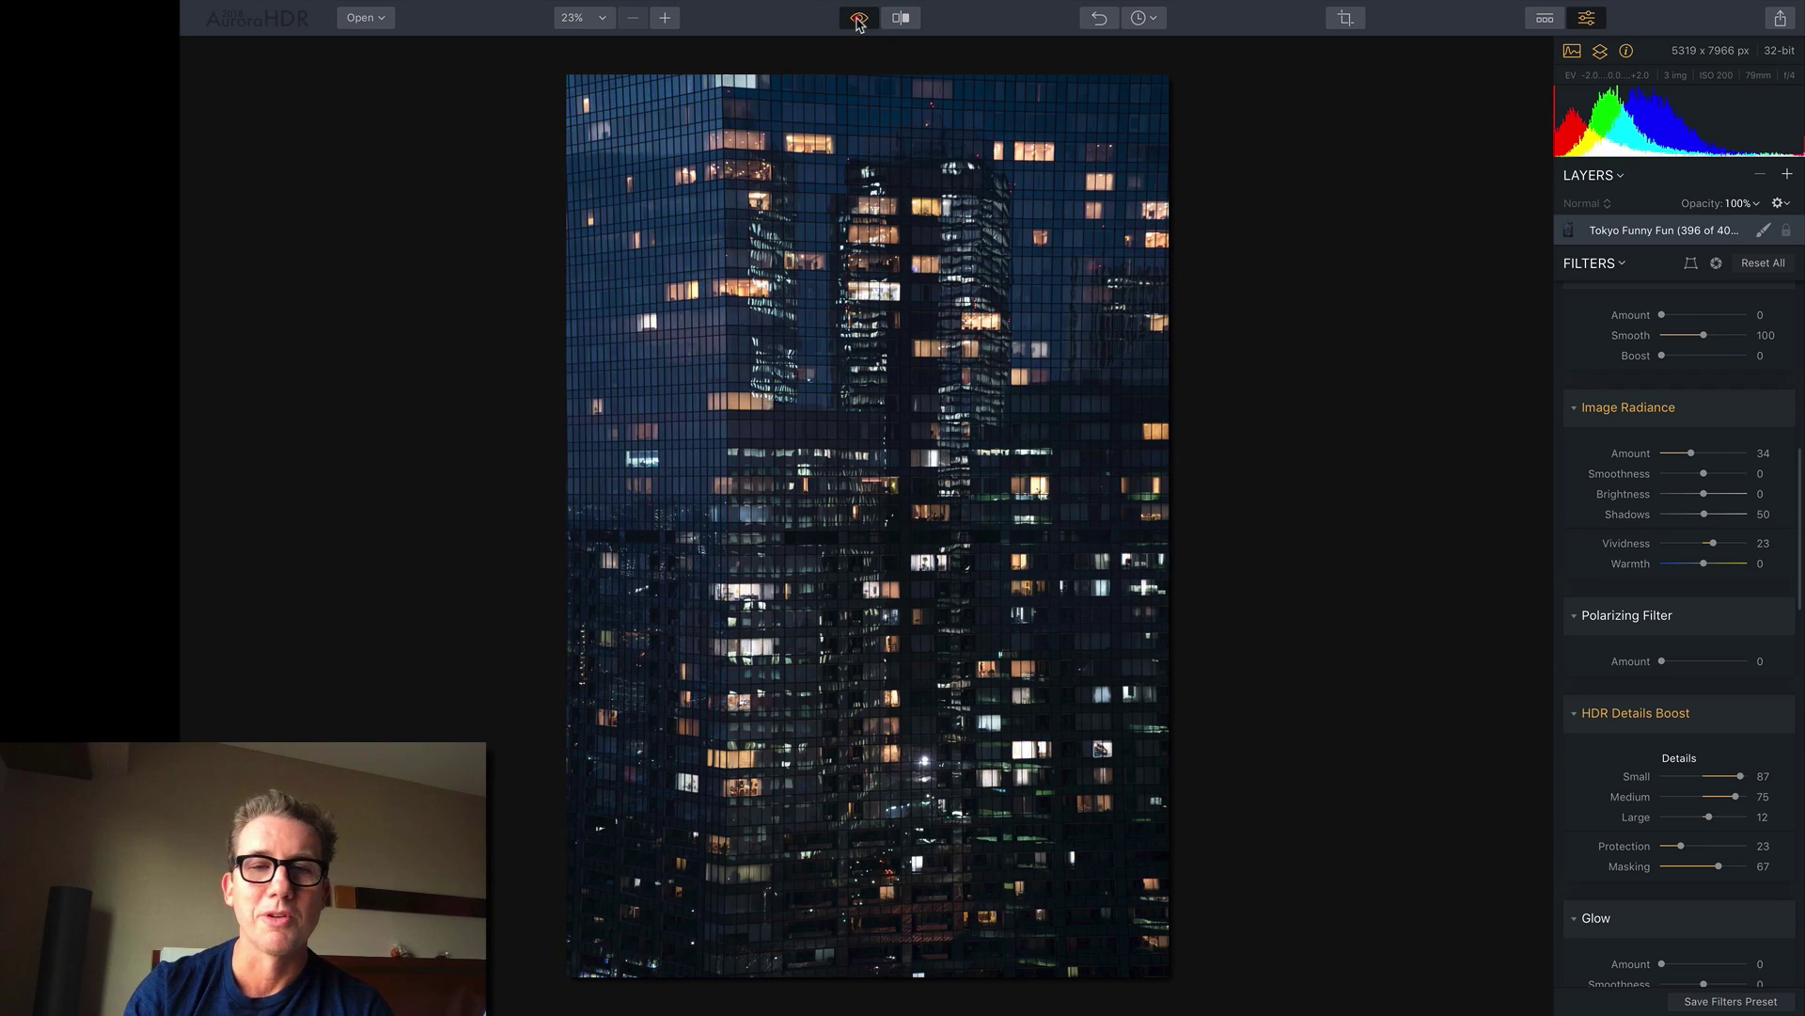
pyautogui.click(857, 20)
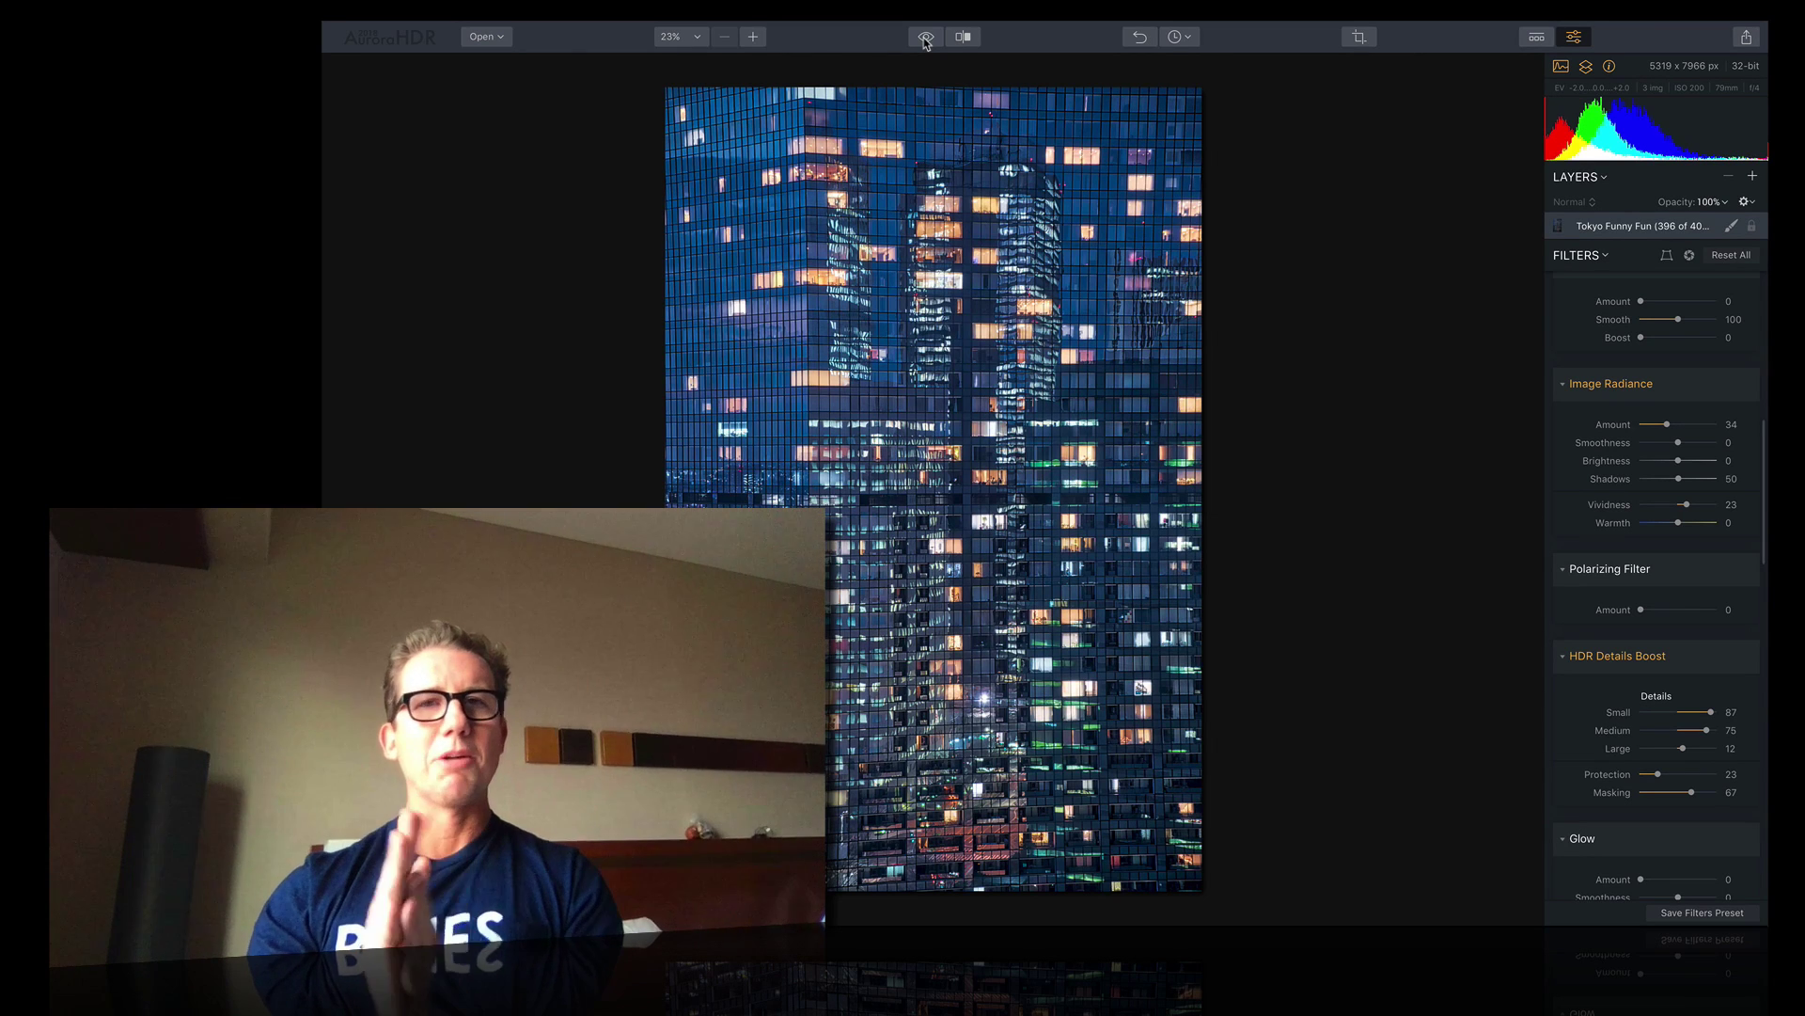